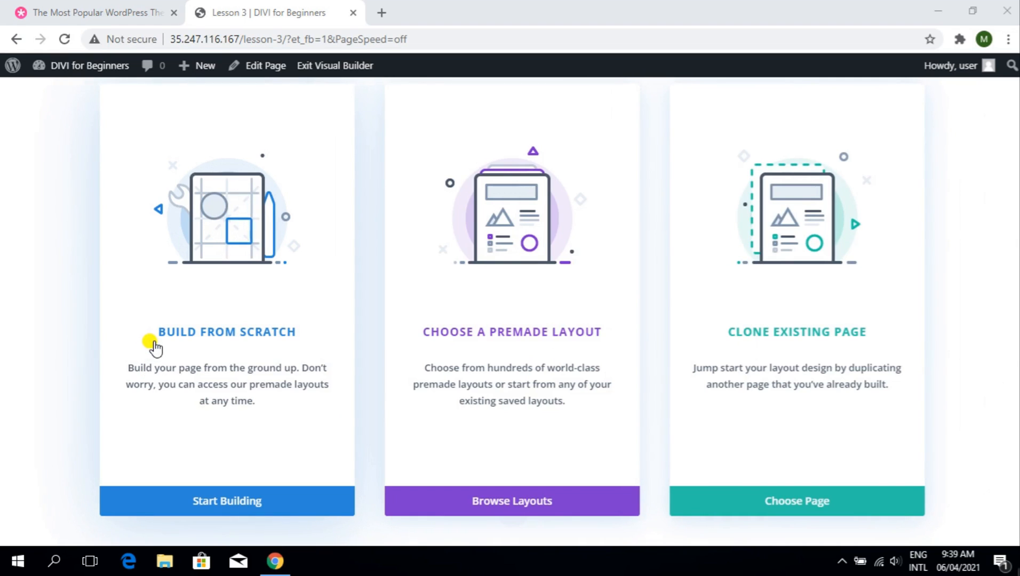
- Start building the page from scratch and dismiss the initial row layout choices
{"action": "left_click", "coordinate": [154, 348]}
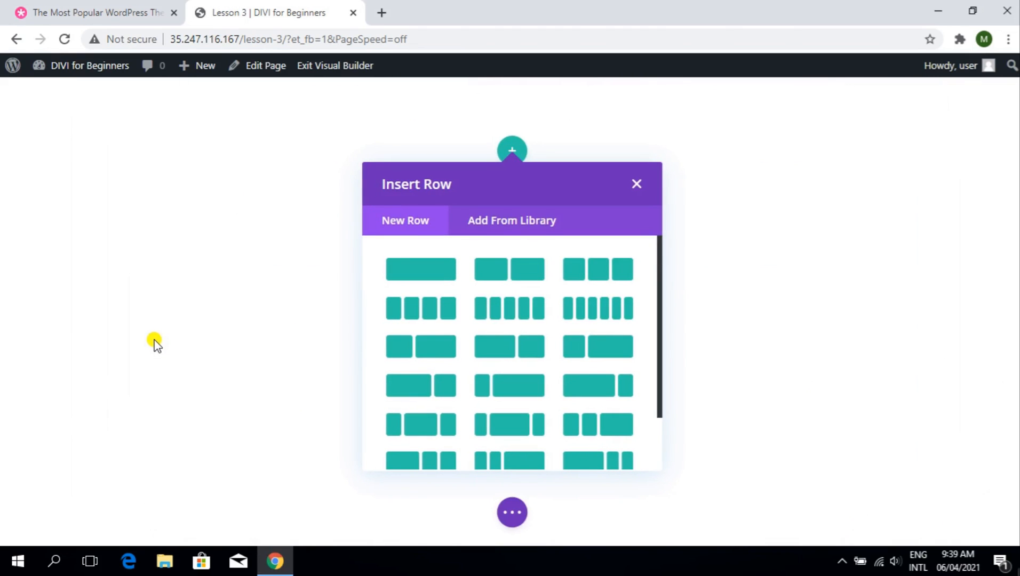
{"action": "left_click", "coordinate": [636, 184]}
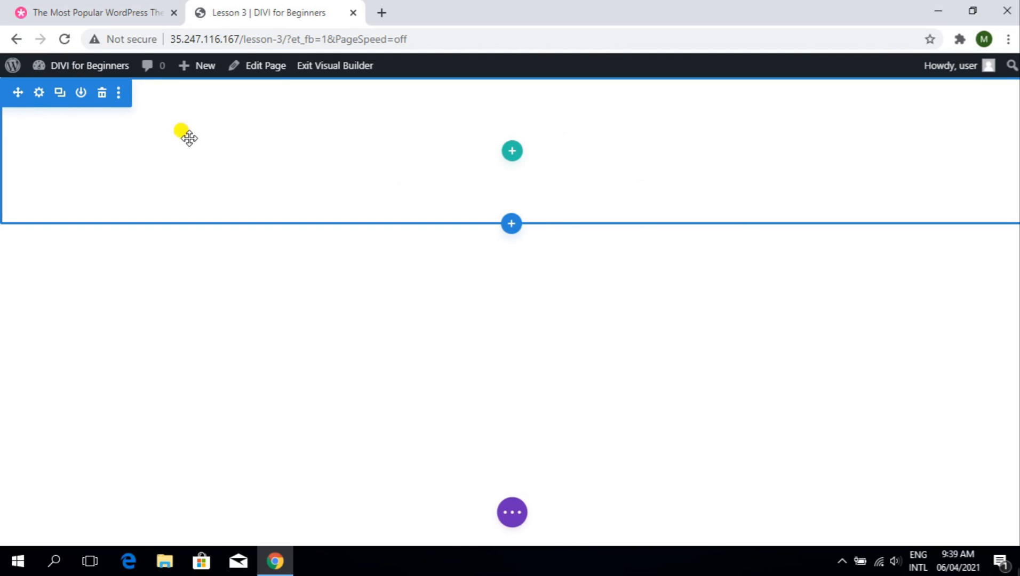
- Delete the page's only section and dismiss the row layout choices offered for its replacement
{"action": "left_click", "coordinate": [512, 154]}
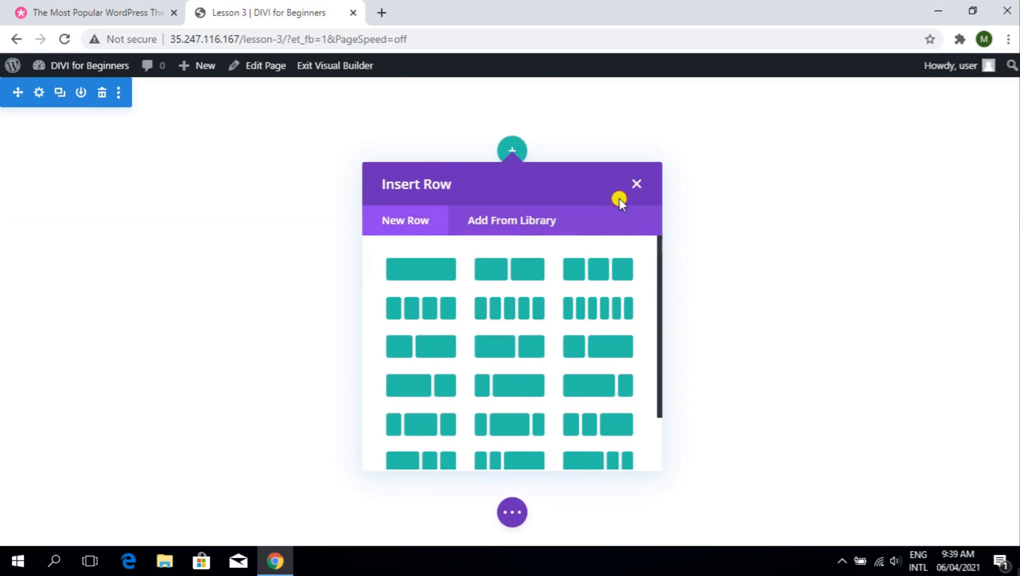
{"action": "left_click", "coordinate": [635, 186]}
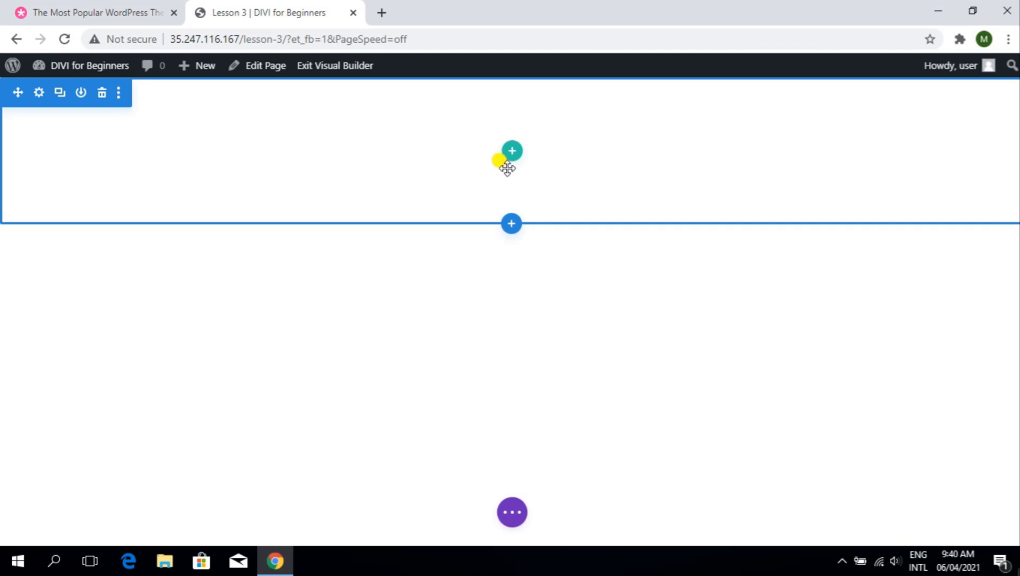
{"action": "left_click", "coordinate": [102, 94]}
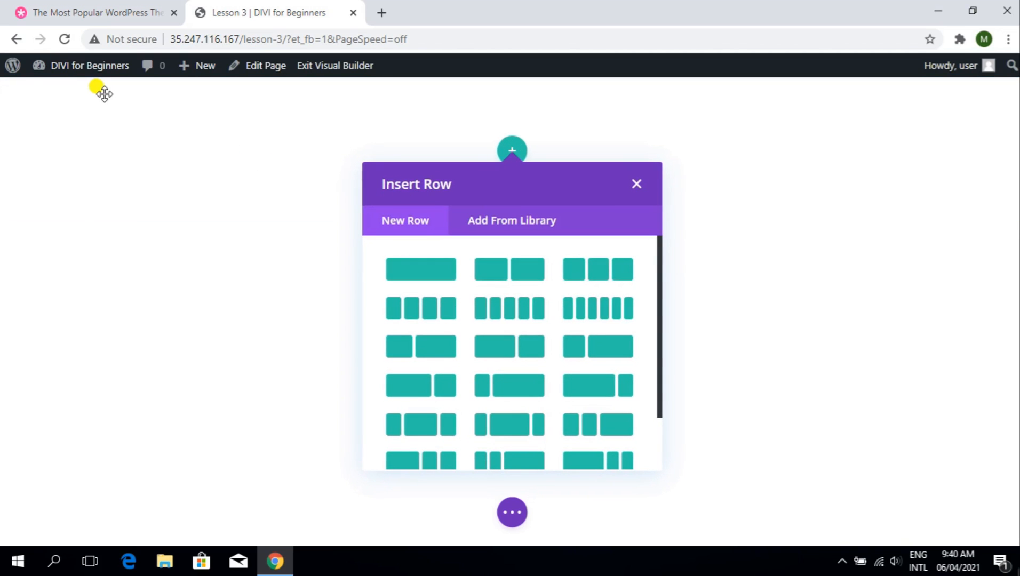
{"action": "left_click", "coordinate": [637, 184]}
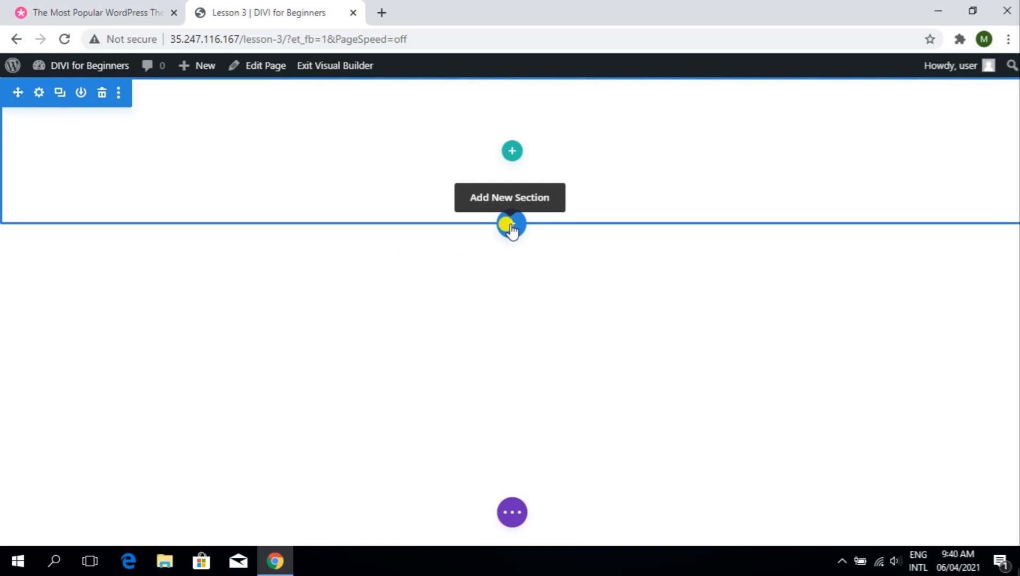
- Add a regular section below the empty one with a row of two equal columns
{"action": "left_click", "coordinate": [511, 224]}
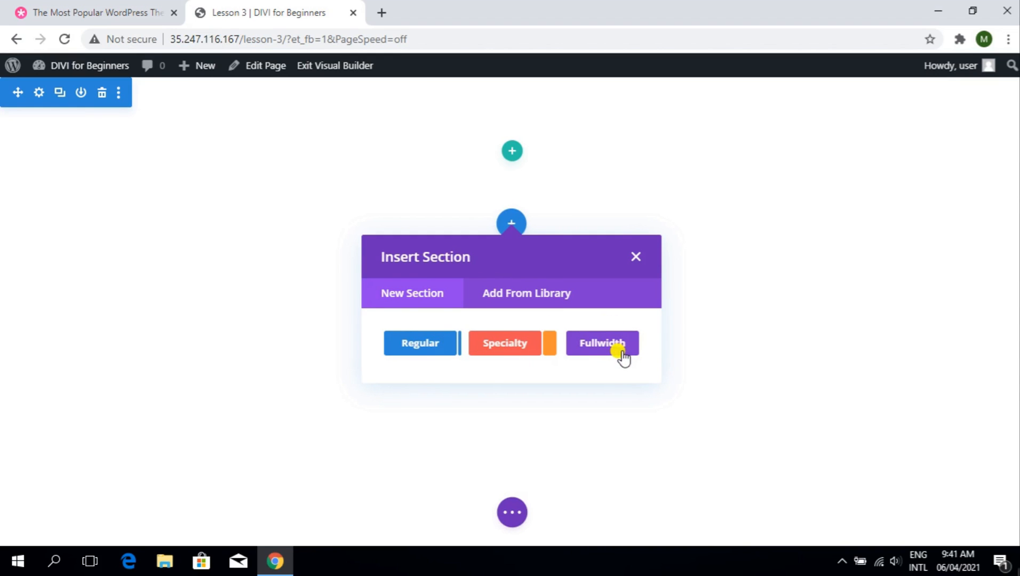
{"action": "left_click", "coordinate": [421, 345]}
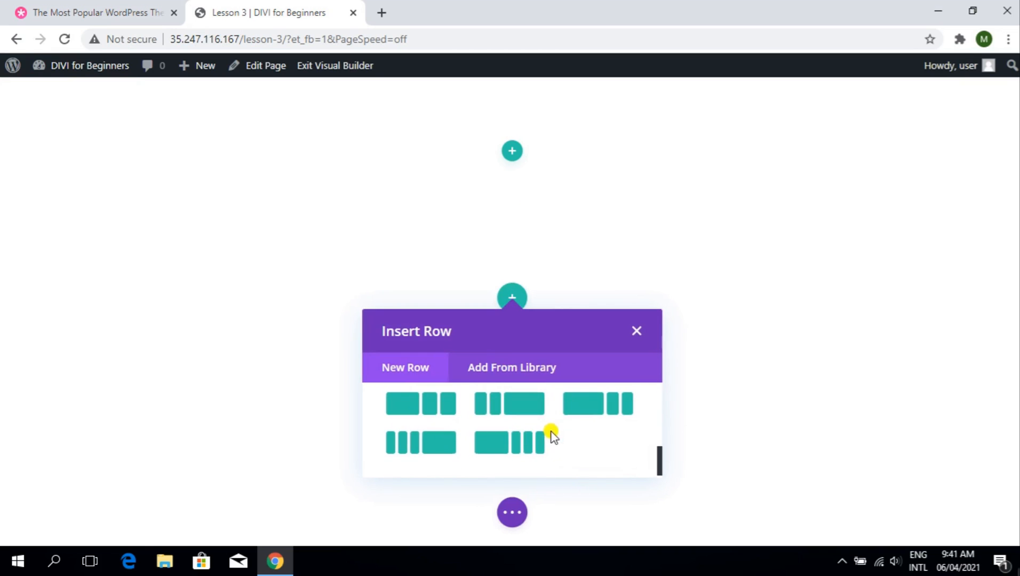
{"action": "scroll", "coordinate": [547, 439], "scroll_direction": "up", "scroll_amount": 4}
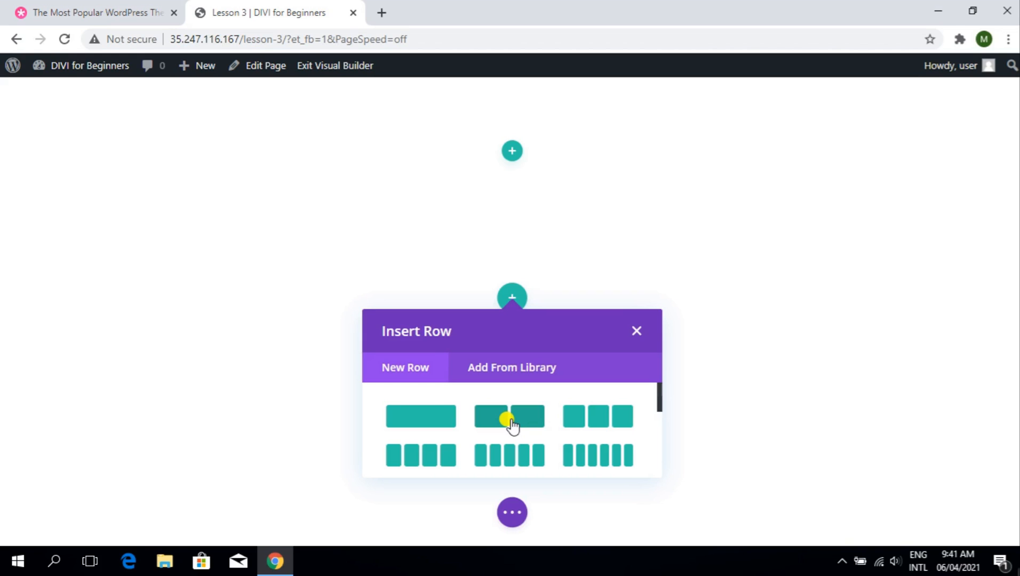
{"action": "scroll", "coordinate": [509, 426], "scroll_direction": "down", "scroll_amount": 3}
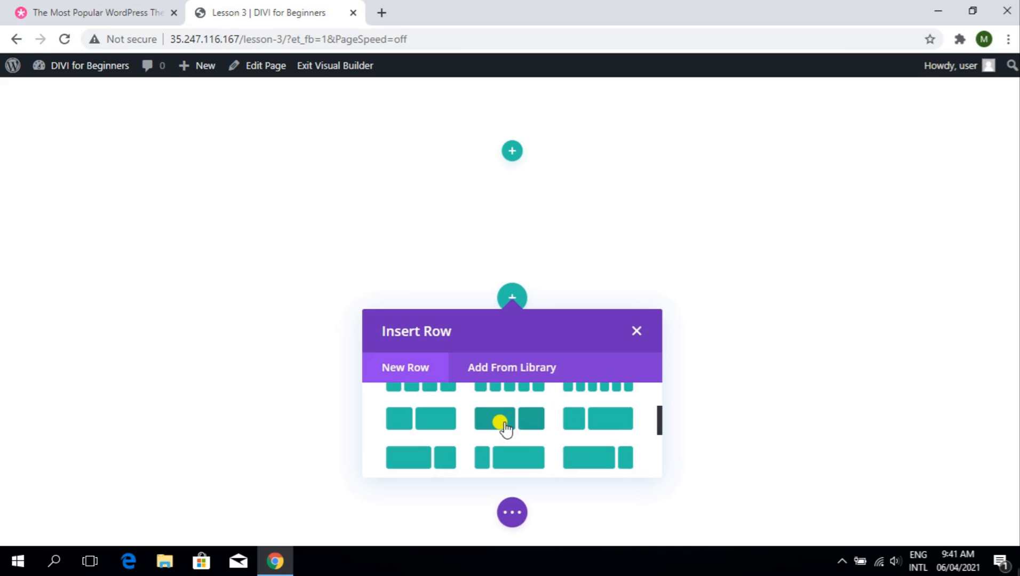
{"action": "scroll", "coordinate": [504, 426], "scroll_direction": "up", "scroll_amount": 3}
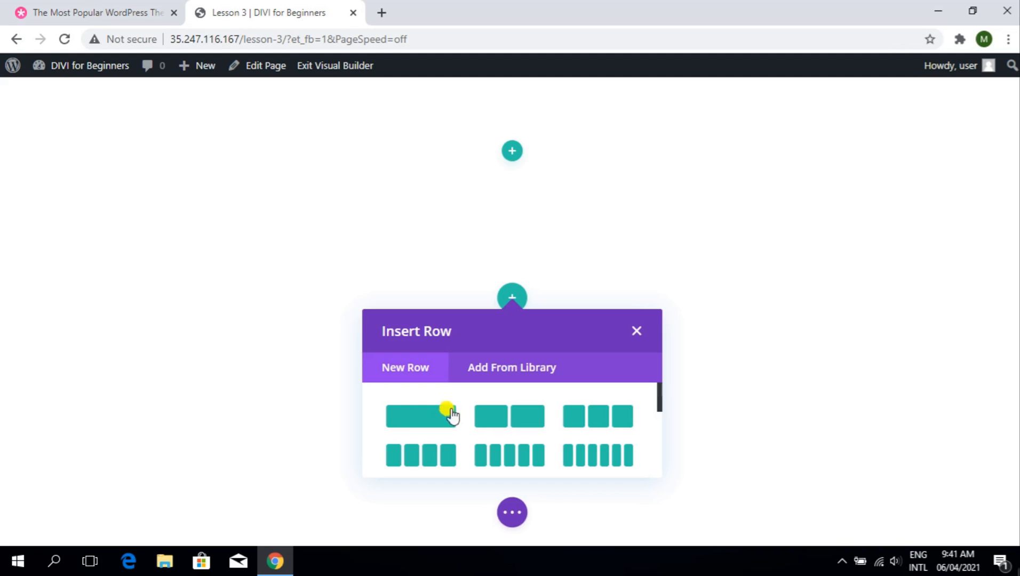
{"action": "left_click", "coordinate": [510, 426]}
- Insert a Text module with its placeholder content in the row's first column and duplicate it
{"action": "scroll", "coordinate": [363, 434], "scroll_direction": "down", "scroll_amount": 3}
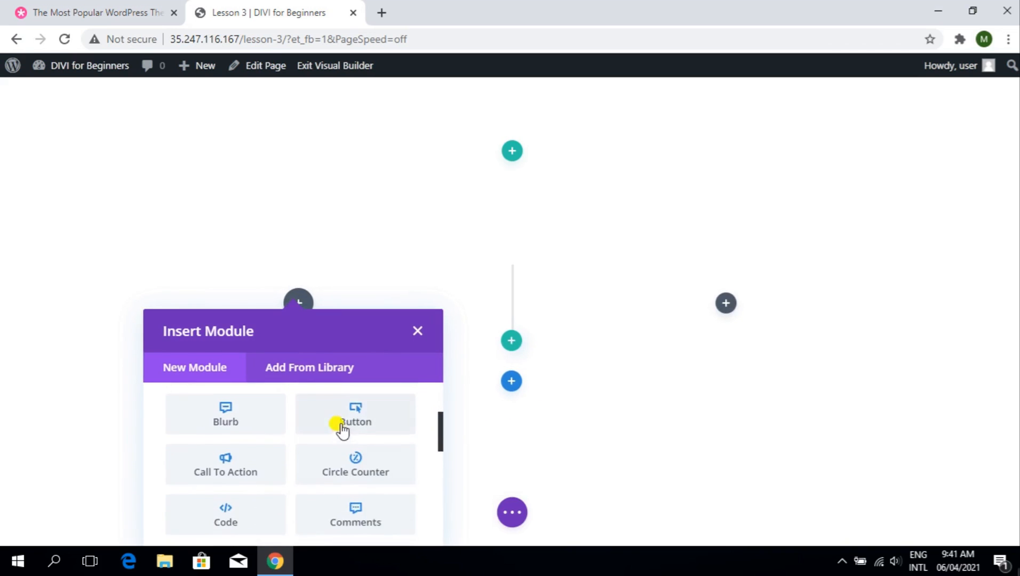
{"action": "scroll", "coordinate": [342, 432], "scroll_direction": "up", "scroll_amount": 3}
{"action": "type", "text": "tex"}
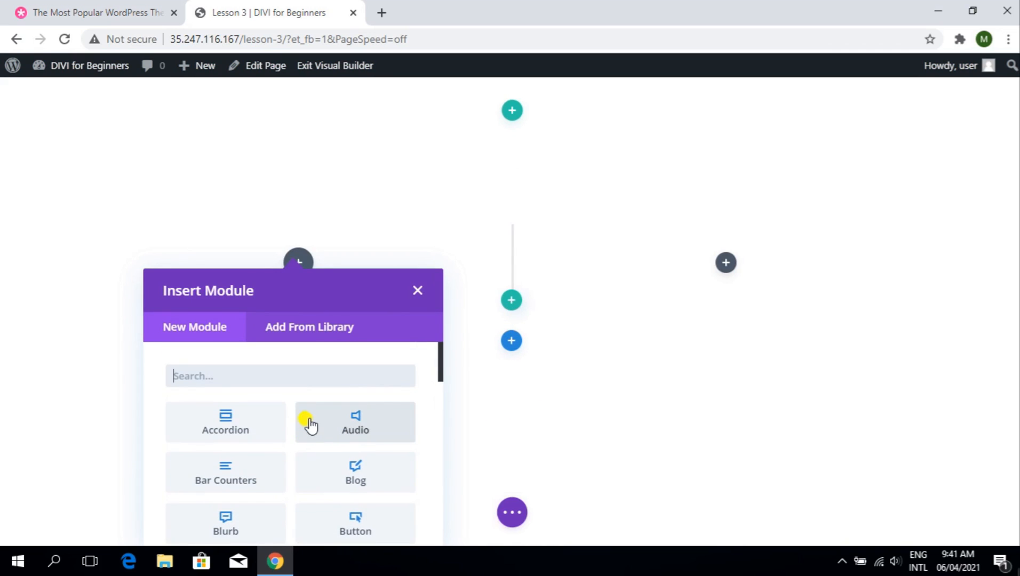
{"action": "left_click", "coordinate": [222, 419]}
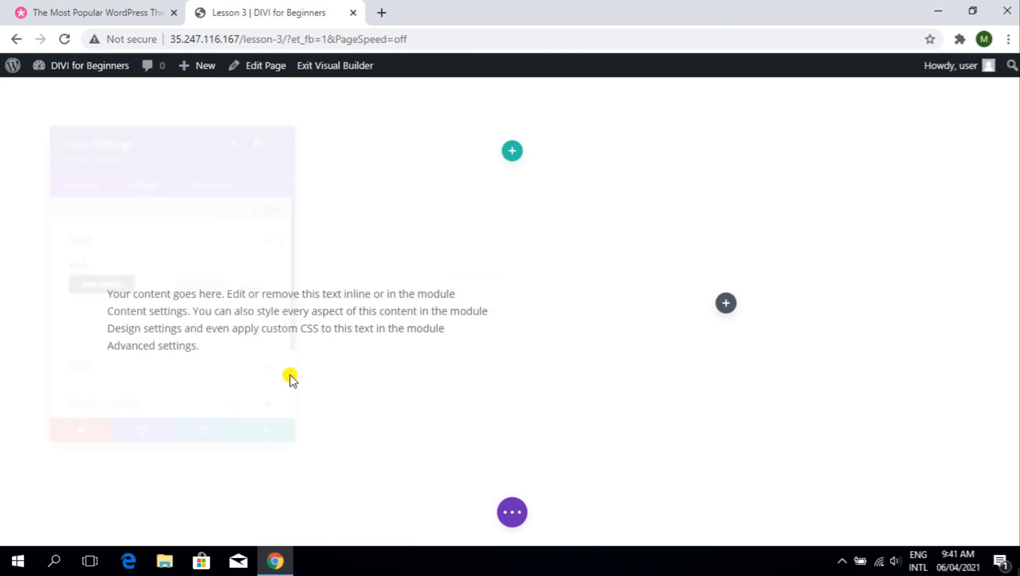
{"action": "mouse_move", "coordinate": [269, 321]}
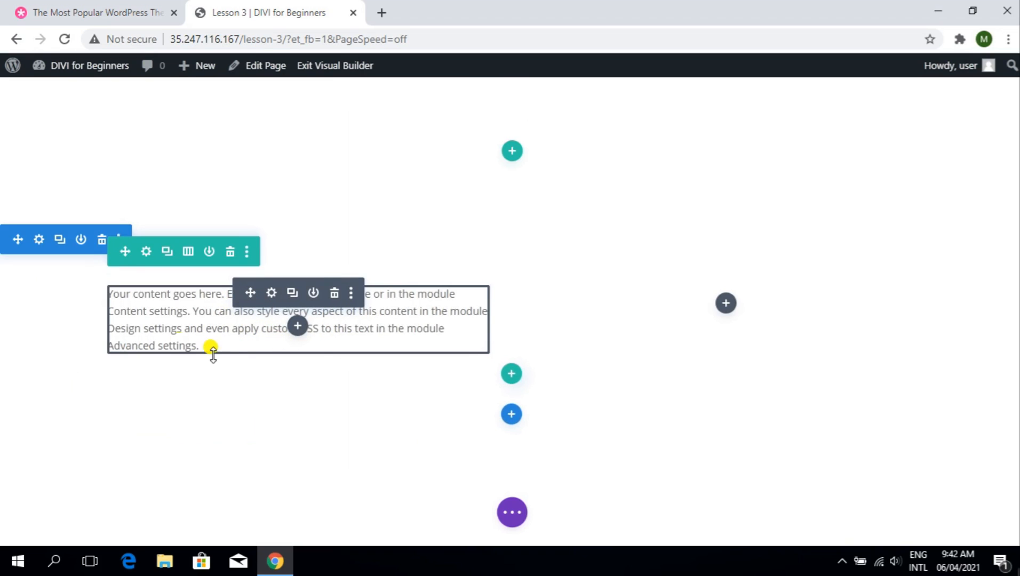
{"action": "left_click", "coordinate": [292, 293]}
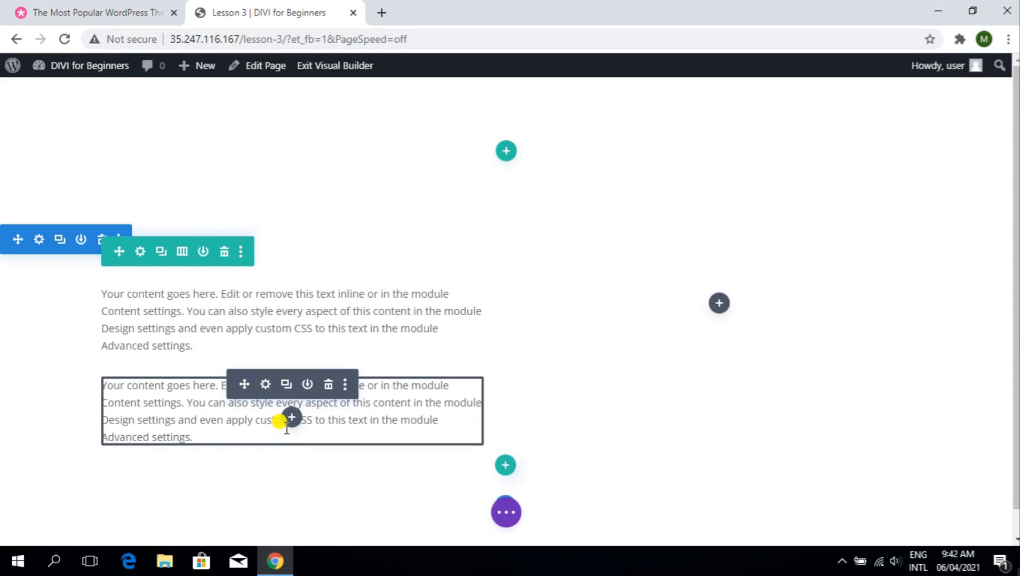
- Examine the modules available for insertion below the duplicated text module
{"action": "scroll", "coordinate": [291, 424], "scroll_direction": "down", "scroll_amount": 1}
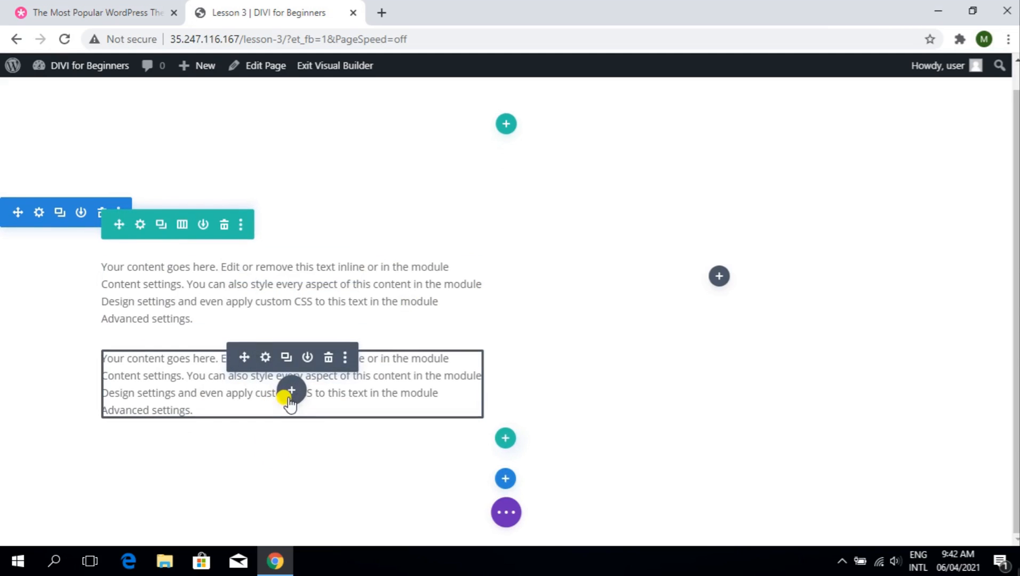
{"action": "left_click", "coordinate": [291, 392]}
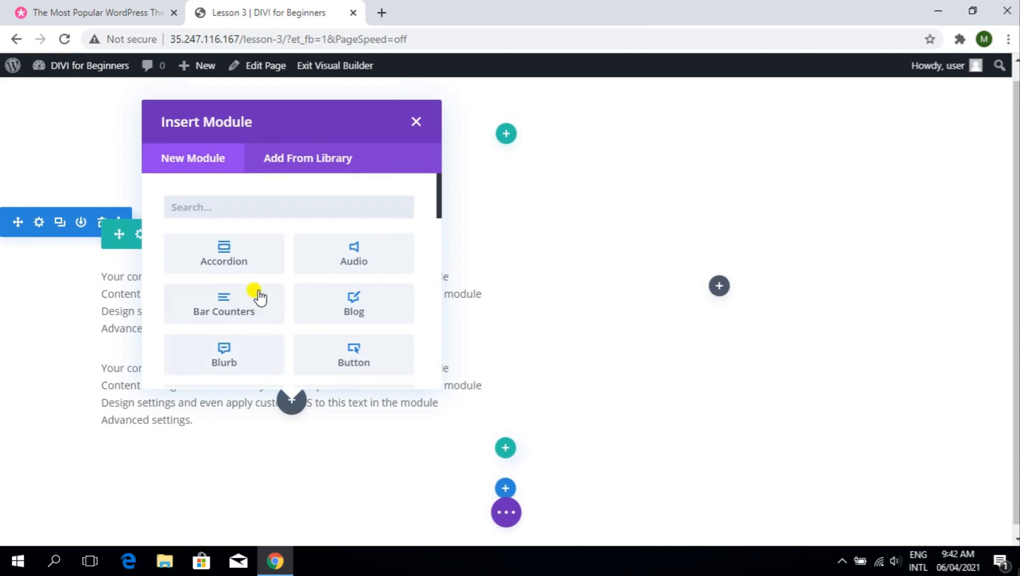
{"action": "scroll", "coordinate": [320, 320], "scroll_direction": "down", "scroll_amount": 5}
{"action": "scroll", "coordinate": [326, 317], "scroll_direction": "down", "scroll_amount": 2}
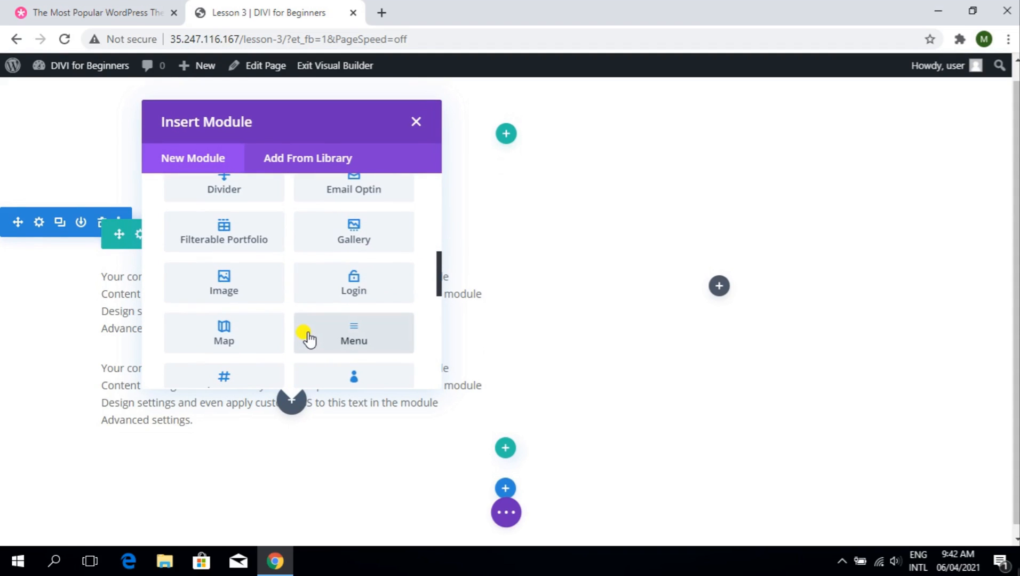
{"action": "left_click", "coordinate": [416, 121]}
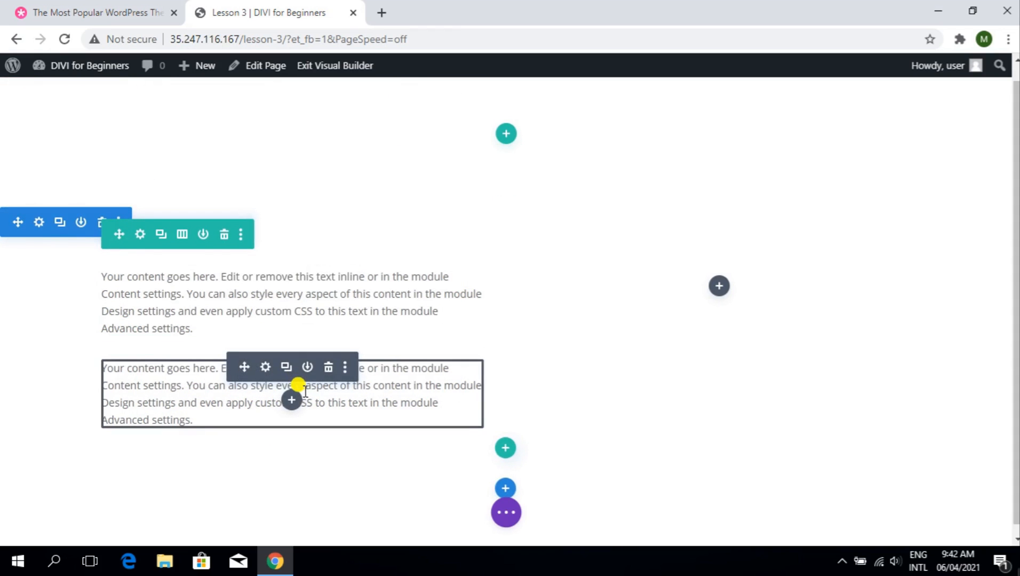
- Delete the two-column row and the regular section that contains it
{"action": "left_click", "coordinate": [223, 234]}
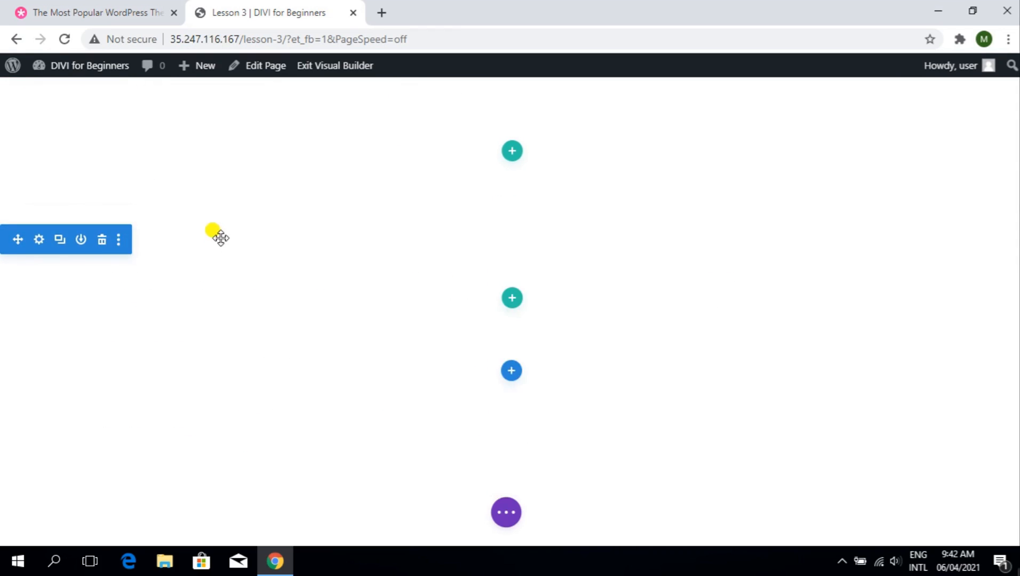
{"action": "left_click", "coordinate": [100, 238]}
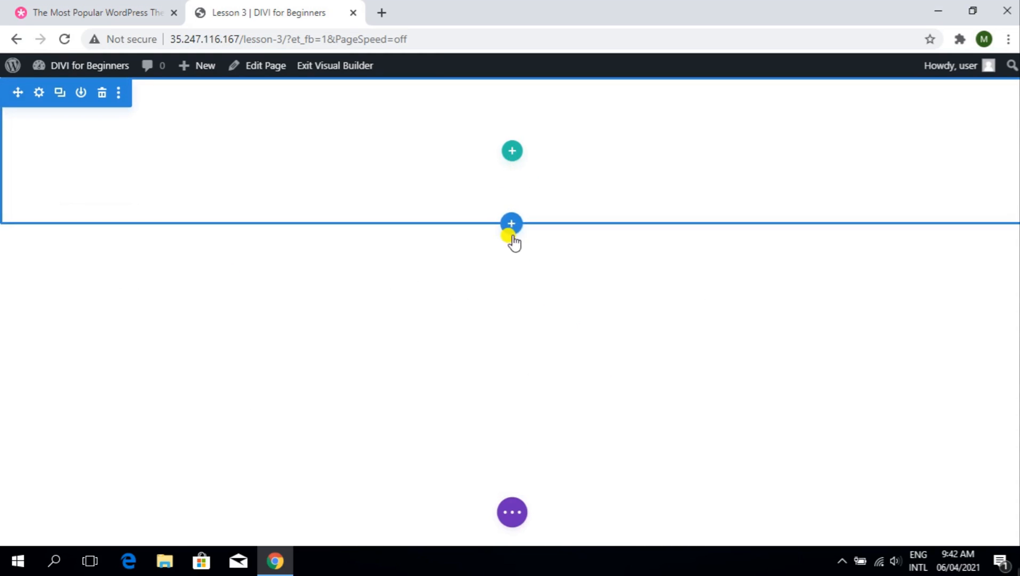
- Add a specialty section with nested rows beside one equally wide column, and give the nested area a one-column row
{"action": "left_click", "coordinate": [511, 225]}
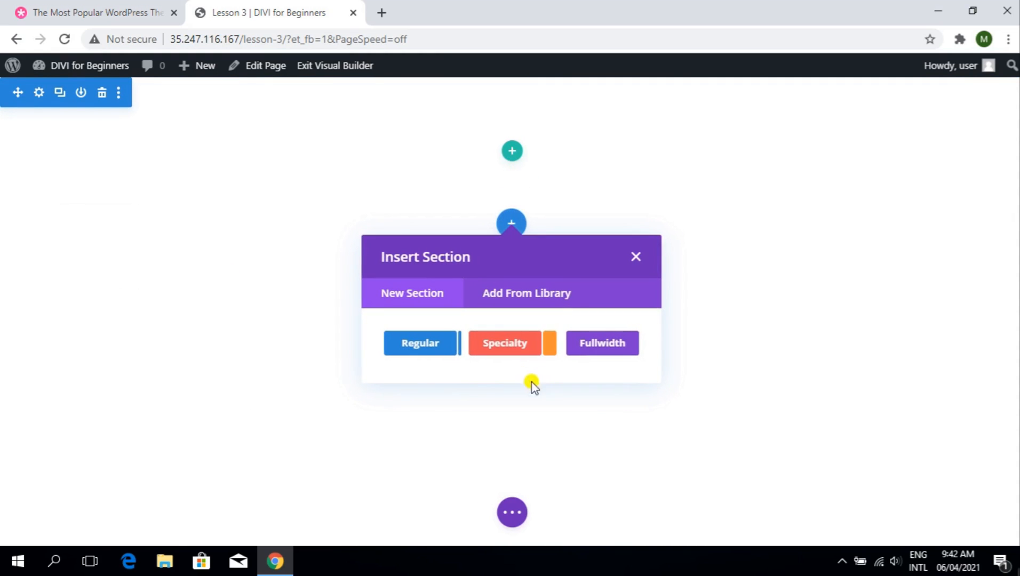
{"action": "left_click", "coordinate": [503, 351]}
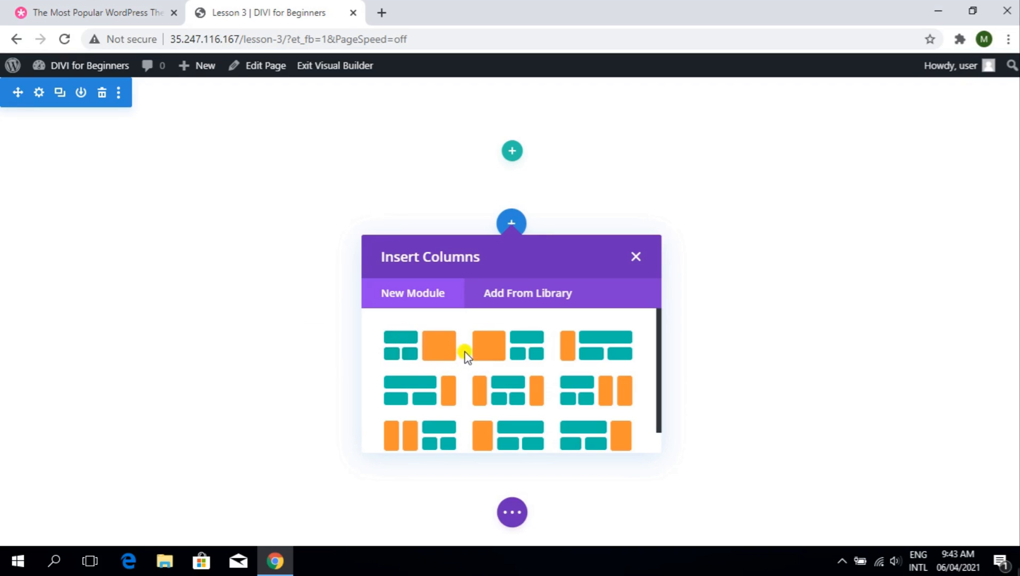
{"action": "left_click", "coordinate": [410, 354]}
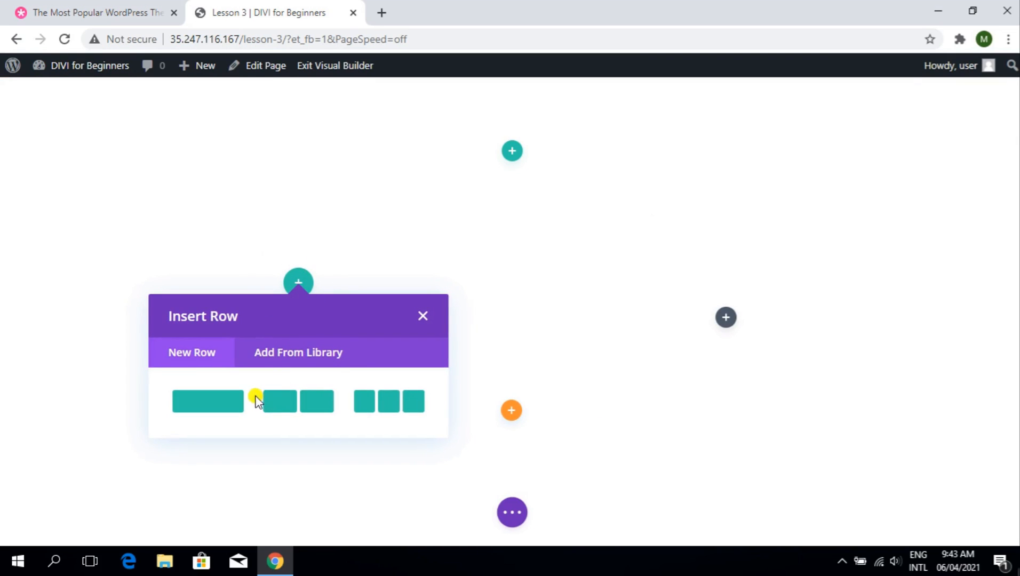
{"action": "left_click", "coordinate": [220, 411]}
- Insert a Text module with its placeholder content in the one-column row and duplicate it
{"action": "left_click", "coordinate": [298, 308]}
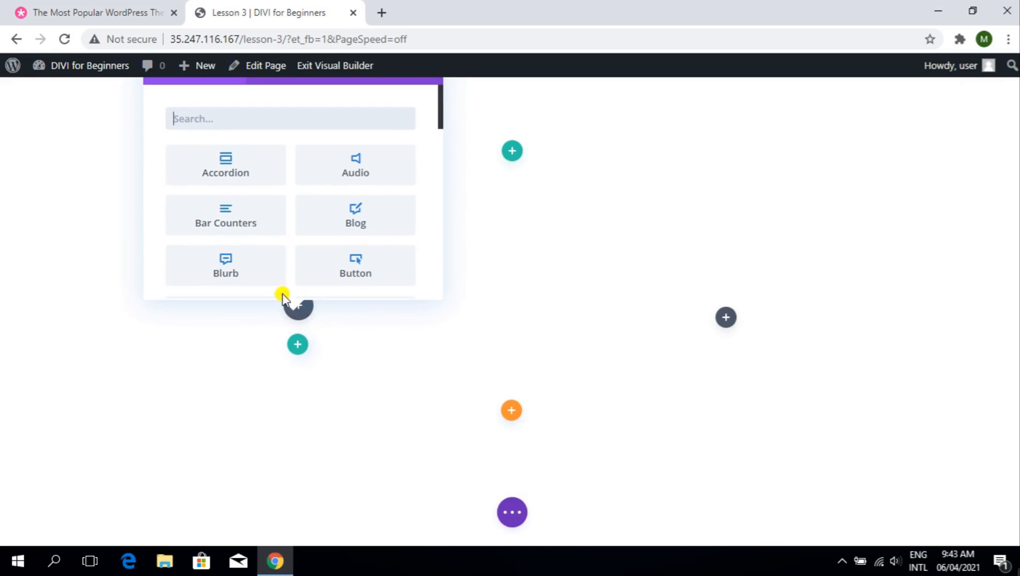
{"action": "type", "text": "tex"}
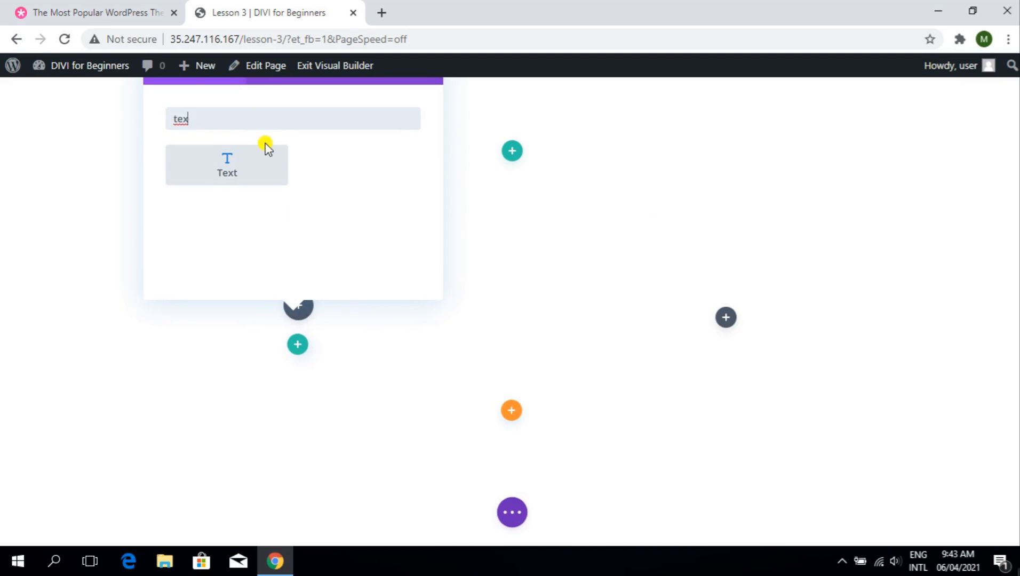
{"action": "left_click", "coordinate": [261, 155]}
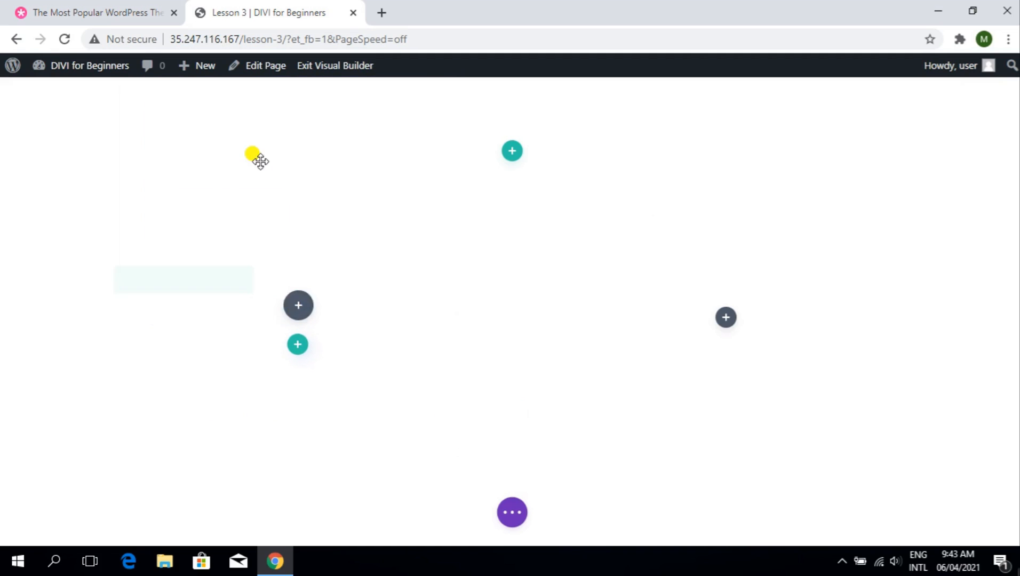
{"action": "left_click", "coordinate": [280, 463]}
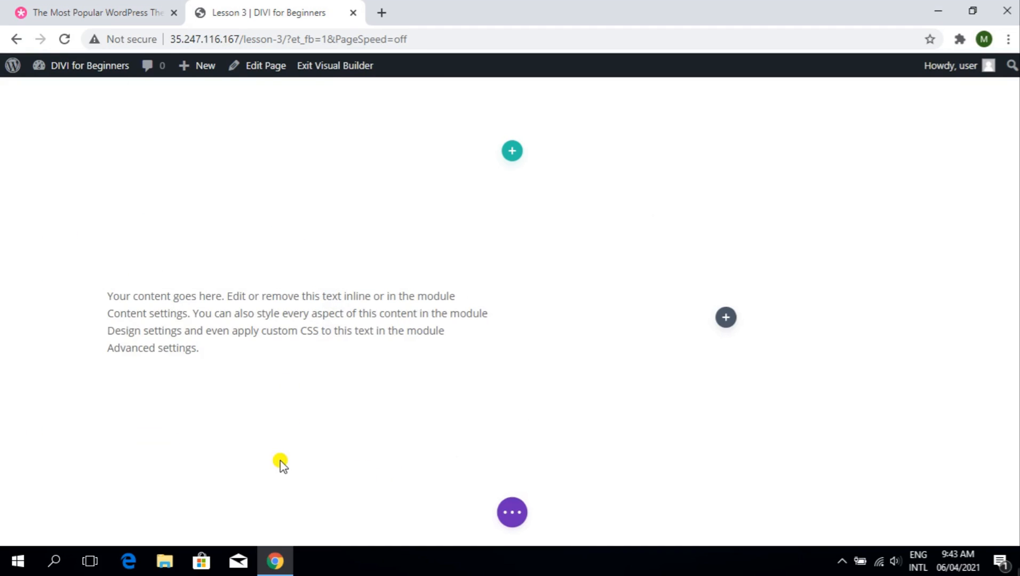
{"action": "left_click", "coordinate": [292, 296]}
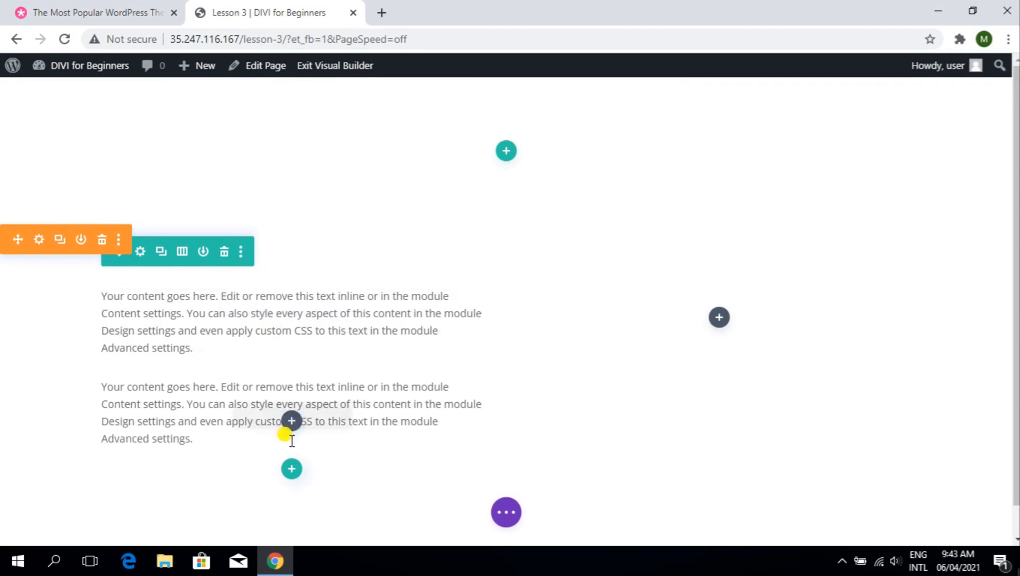
- Add a row of two equal columns below the text modules in the specialty section
{"action": "left_click", "coordinate": [291, 436]}
{"action": "left_click", "coordinate": [291, 391]}
{"action": "scroll", "coordinate": [310, 387], "scroll_direction": "down", "scroll_amount": 3}
{"action": "left_click", "coordinate": [317, 121]}
- Move the lower text module into the two-column row's first column and place a duplicate of it in the second column
{"action": "scroll", "coordinate": [330, 213], "scroll_direction": "down", "scroll_amount": 1}
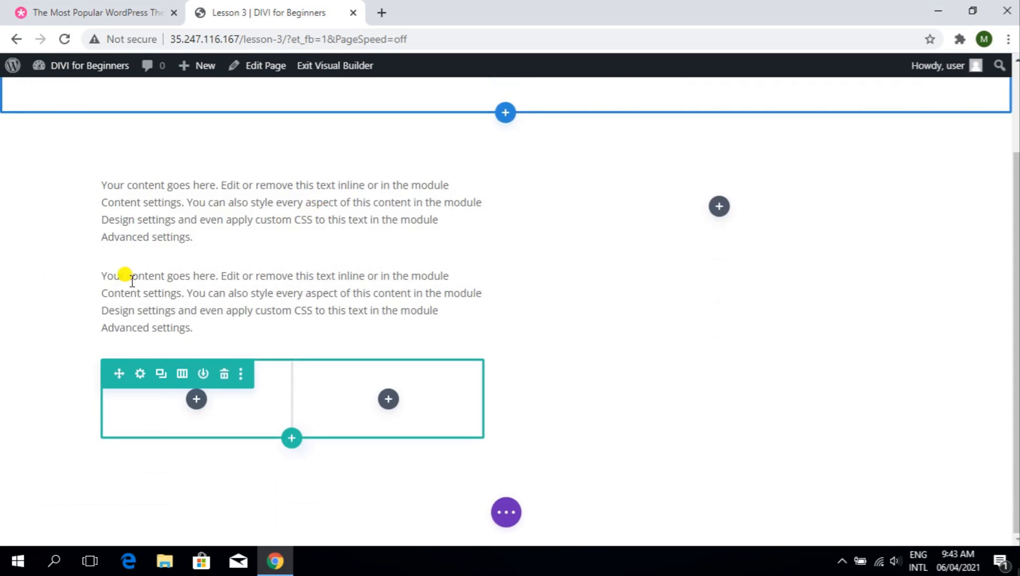
{"action": "left_click_drag", "start_coordinate": [246, 275], "coordinate": [196, 398]}
{"action": "scroll", "coordinate": [322, 302], "scroll_direction": "down", "scroll_amount": 2}
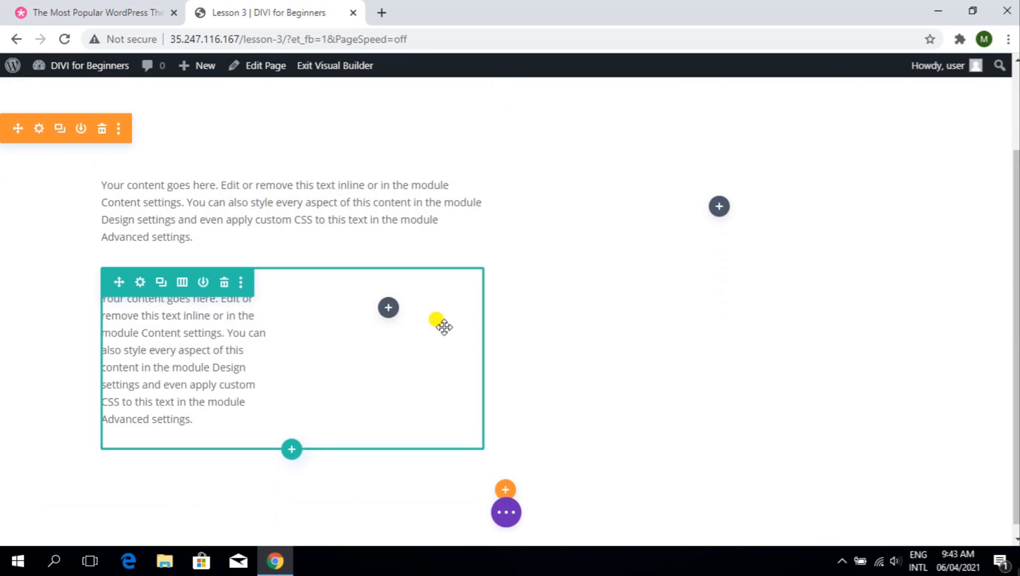
{"action": "mouse_move", "coordinate": [230, 332]}
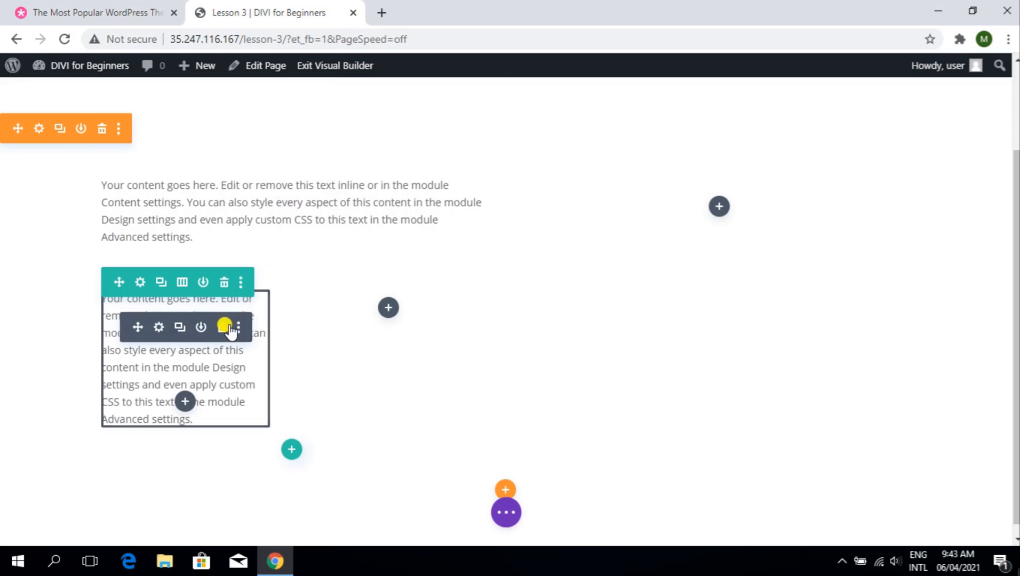
{"action": "left_click", "coordinate": [179, 327]}
{"action": "left_click_drag", "start_coordinate": [131, 328], "coordinate": [398, 315]}
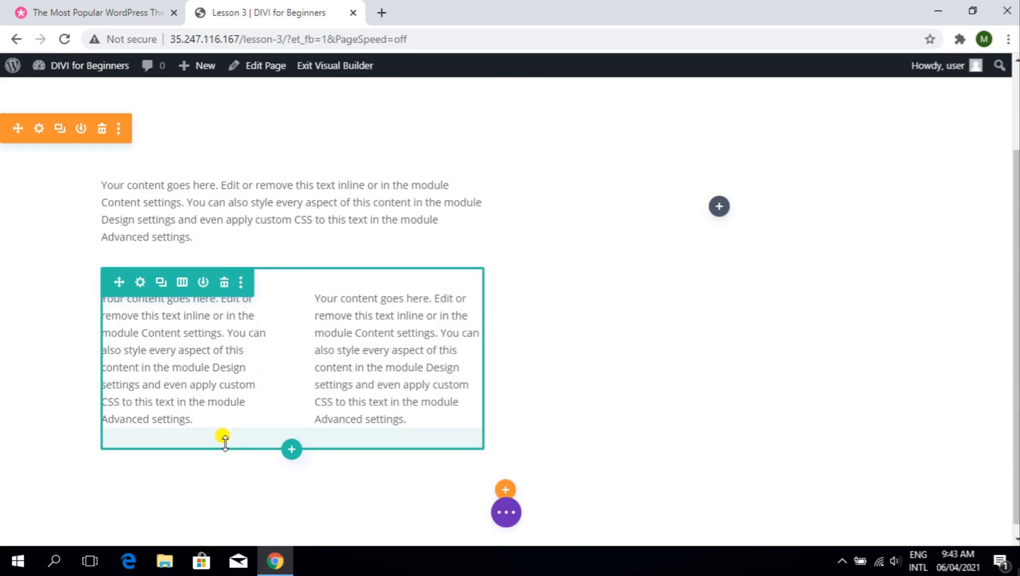
- Change the lower nested row in the specialty section to three equal columns and save the row settings
{"action": "left_click", "coordinate": [139, 282]}
{"action": "left_click", "coordinate": [198, 260]}
{"action": "left_click", "coordinate": [188, 310]}
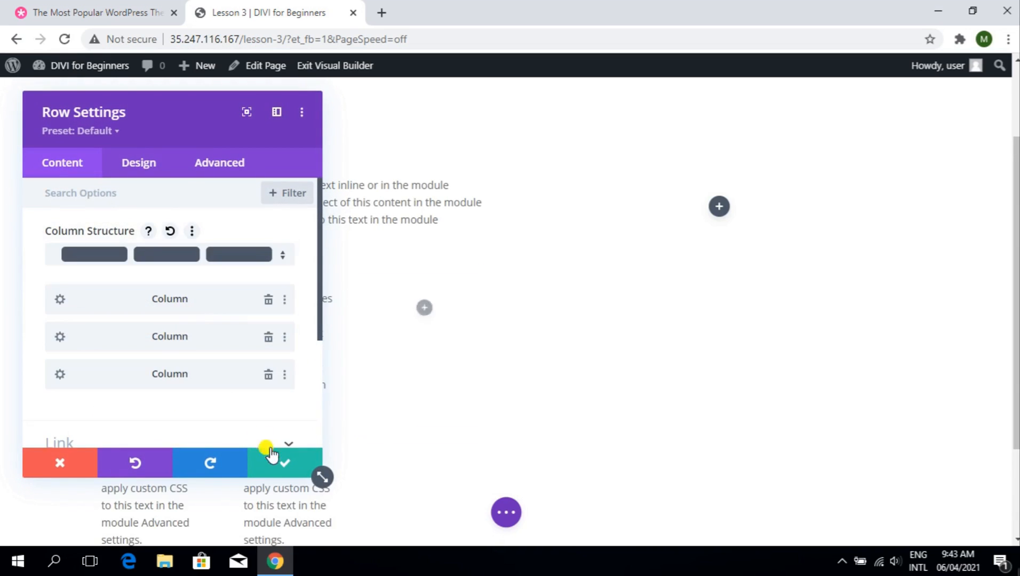
{"action": "left_click", "coordinate": [274, 462]}
- Duplicate the text module in the nested row's second column and move the copy into the empty third column
{"action": "scroll", "coordinate": [427, 346], "scroll_direction": "down", "scroll_amount": 2}
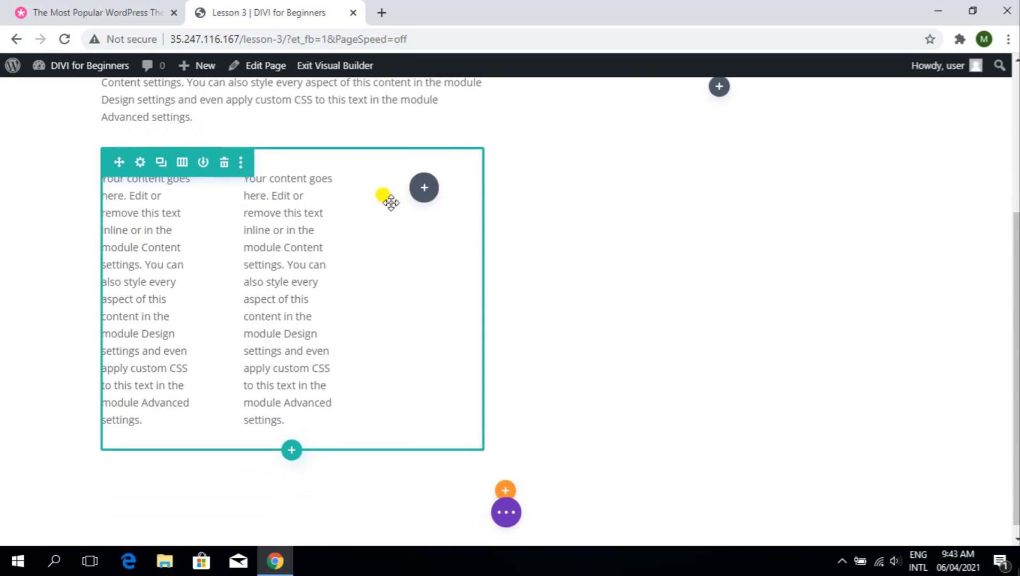
{"action": "left_click", "coordinate": [285, 207]}
{"action": "left_click_drag", "start_coordinate": [251, 207], "coordinate": [430, 186]}
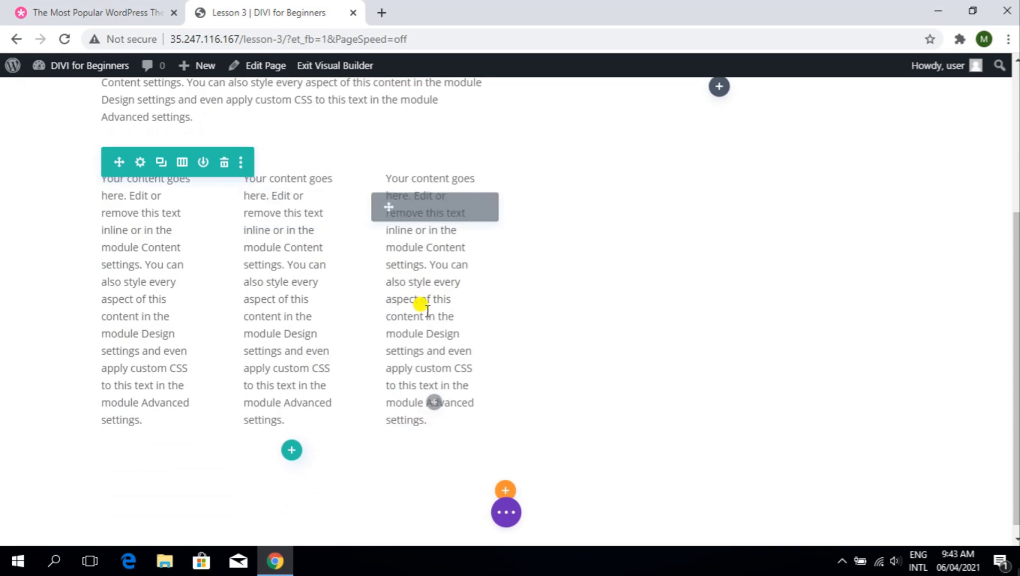
- Change the three-column nested row to a single full-width column and save the row settings
{"action": "left_click", "coordinate": [140, 162]}
{"action": "left_click", "coordinate": [167, 257]}
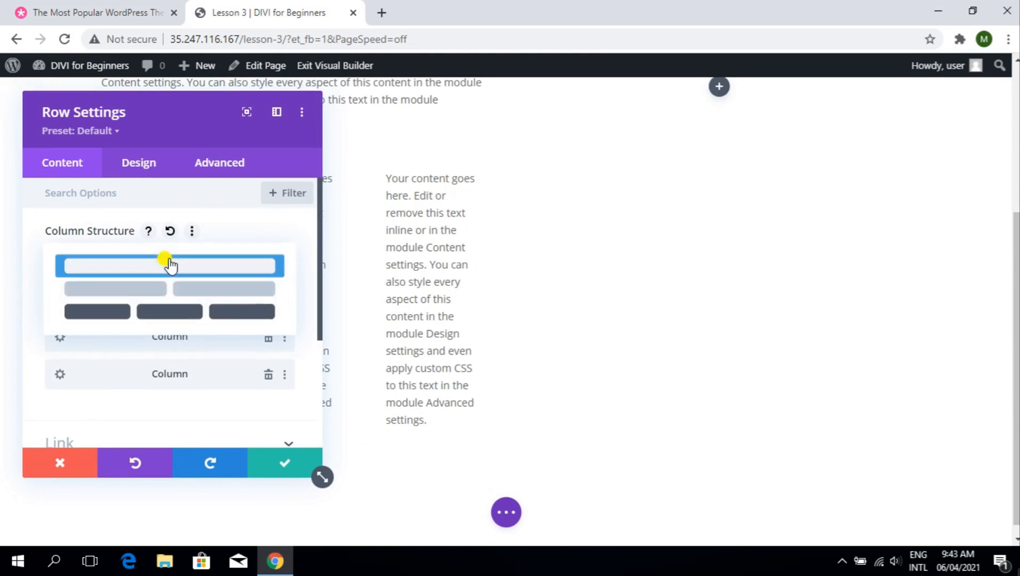
{"action": "left_click", "coordinate": [274, 462]}
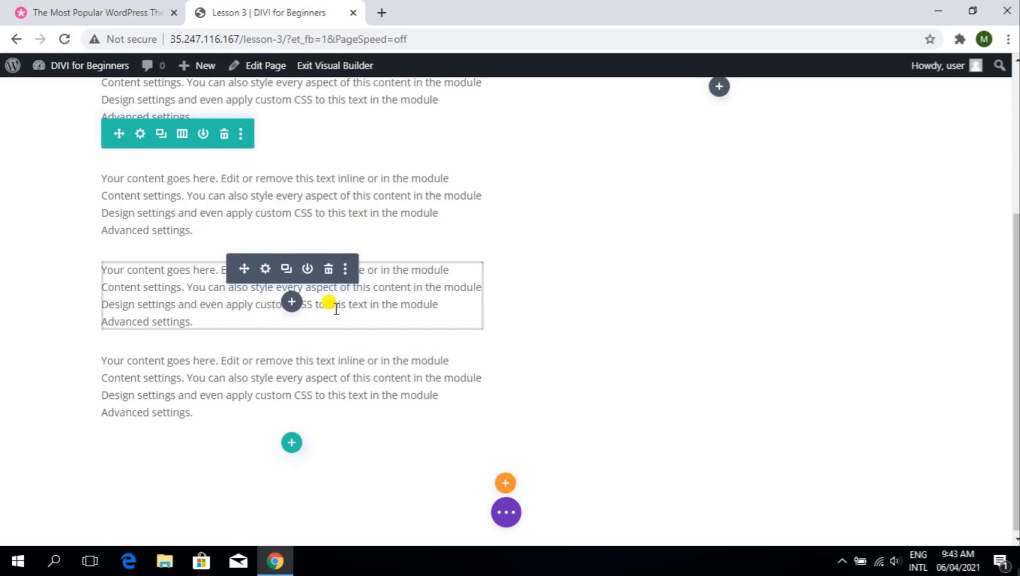
- Delete the nested row with the stacked text modules and delete the whole specialty section
{"action": "scroll", "coordinate": [324, 296], "scroll_direction": "up", "scroll_amount": 1}
{"action": "left_click", "coordinate": [225, 195]}
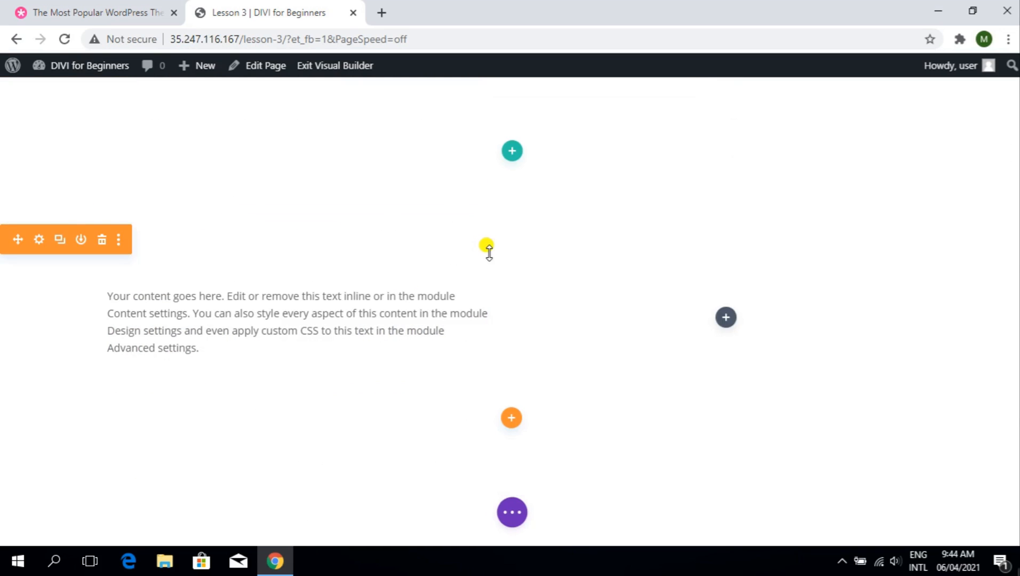
{"action": "left_click", "coordinate": [102, 240]}
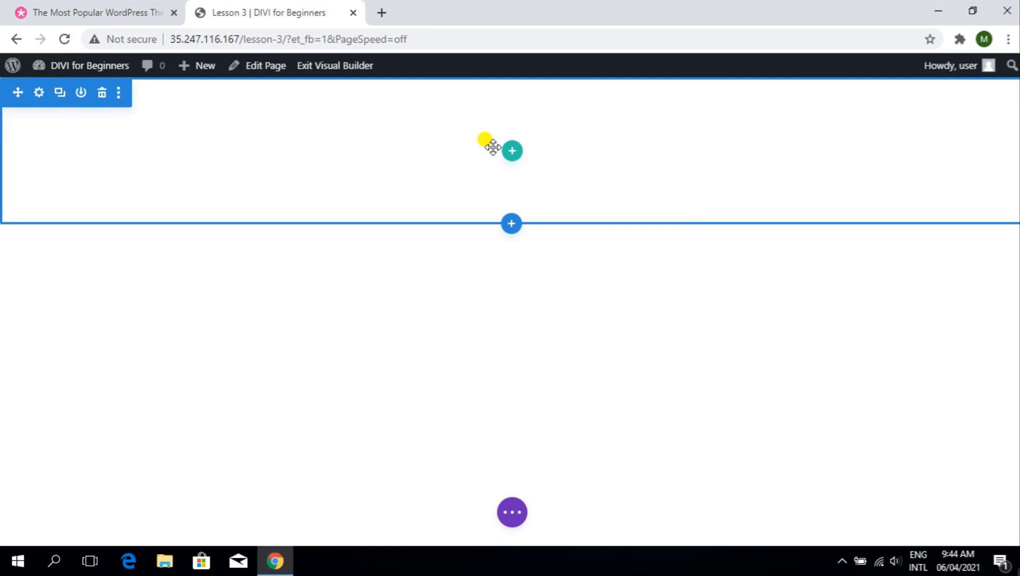
{"action": "left_click", "coordinate": [510, 228]}
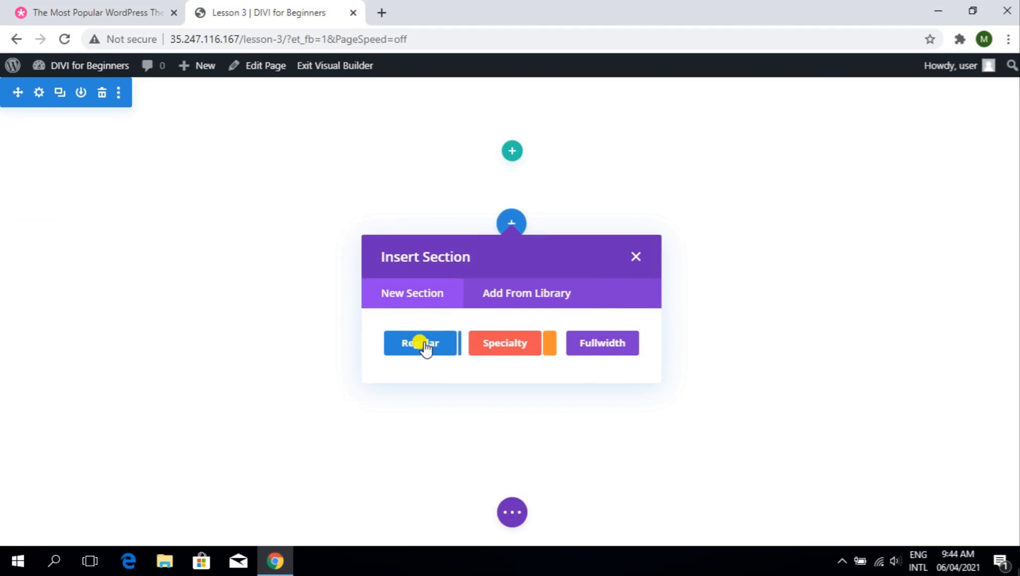
{"action": "left_click", "coordinate": [631, 256]}
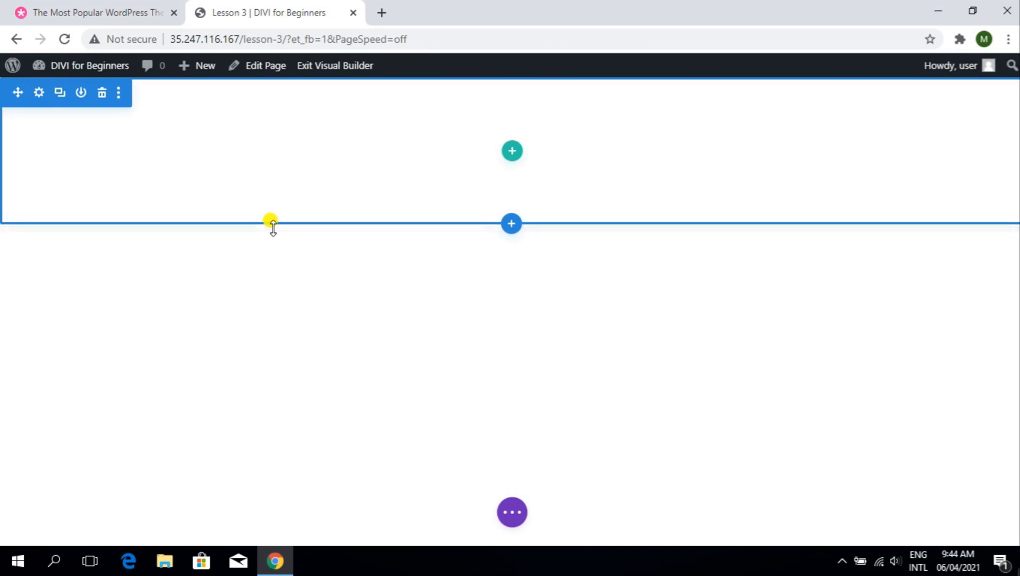
- Resize the empty regular section on the page to a minimum height of about 285 px and a width of 100%
{"action": "mouse_move", "coordinate": [272, 226]}
{"action": "left_mouse_down"}
{"action": "mouse_move", "coordinate": [273, 373]}
{"action": "mouse_move", "coordinate": [271, 224]}
{"action": "mouse_move", "coordinate": [250, 346]}
{"action": "mouse_move", "coordinate": [260, 195]}
{"action": "mouse_move", "coordinate": [256, 361]}
{"action": "mouse_move", "coordinate": [244, 198]}
{"action": "mouse_move", "coordinate": [254, 238]}
{"action": "mouse_move", "coordinate": [262, 198]}
{"action": "mouse_move", "coordinate": [264, 214]}
{"action": "left_mouse_up"}
{"action": "left_click_drag", "start_coordinate": [270, 172], "coordinate": [239, 282]}
{"action": "mouse_move", "coordinate": [277, 223]}
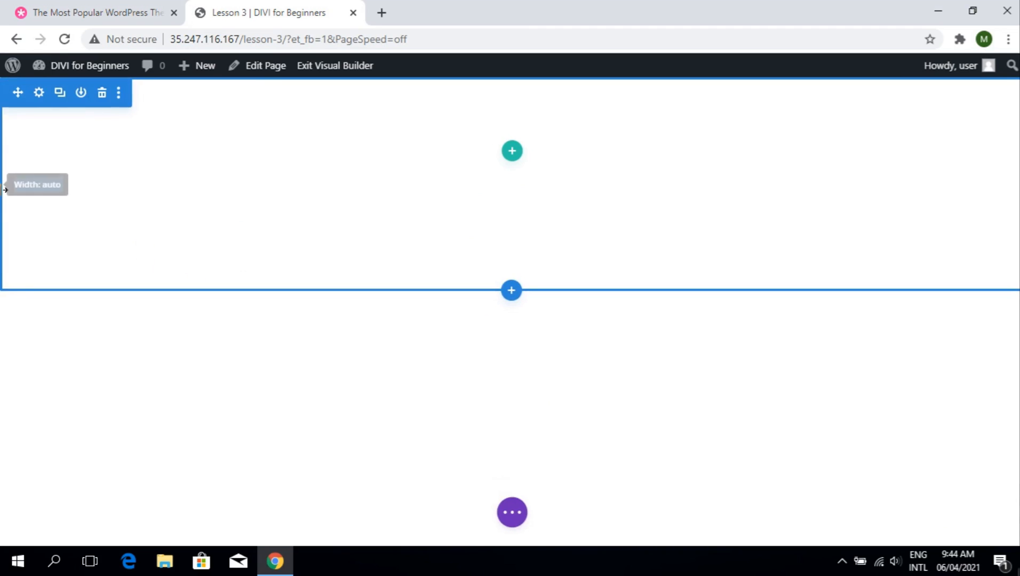
{"action": "mouse_move", "coordinate": [5, 184]}
{"action": "left_mouse_down"}
{"action": "mouse_move", "coordinate": [539, 207]}
{"action": "mouse_move", "coordinate": [6, 197]}
{"action": "left_mouse_up"}
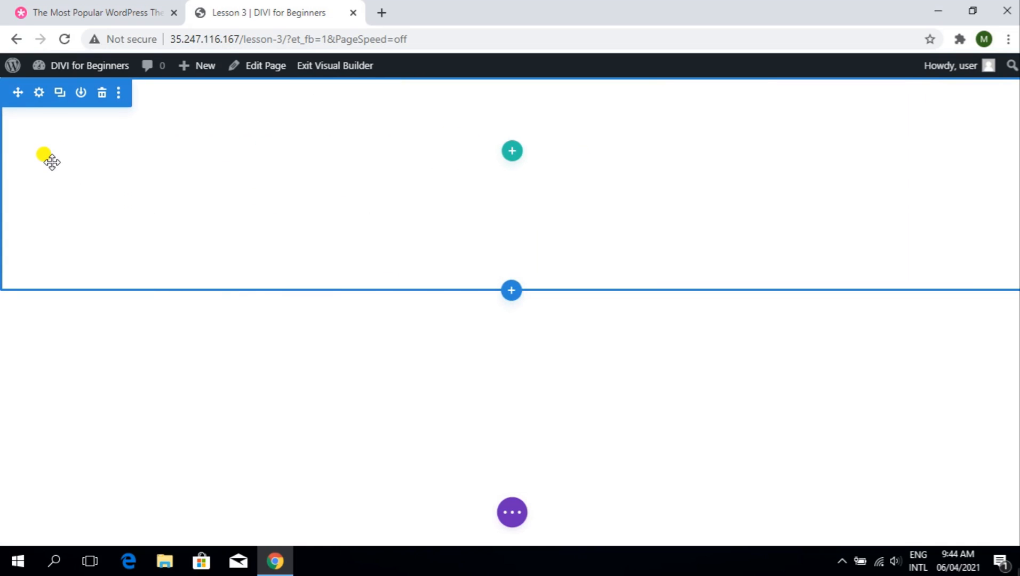
- Open the section's settings, move the dialog to the middle of the page, and set the background color to black
{"action": "left_click", "coordinate": [37, 95]}
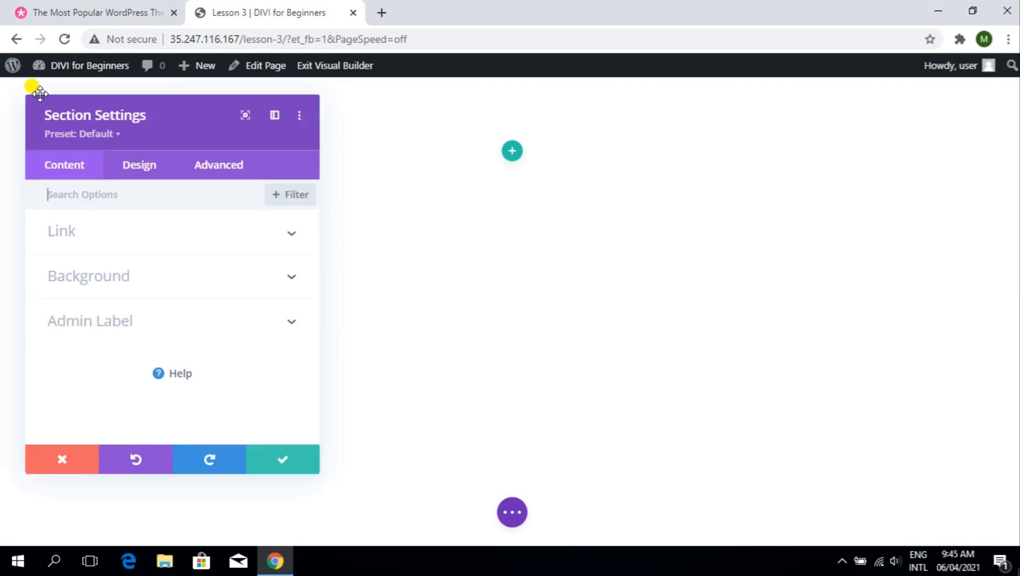
{"action": "left_click_drag", "start_coordinate": [37, 92], "coordinate": [484, 101]}
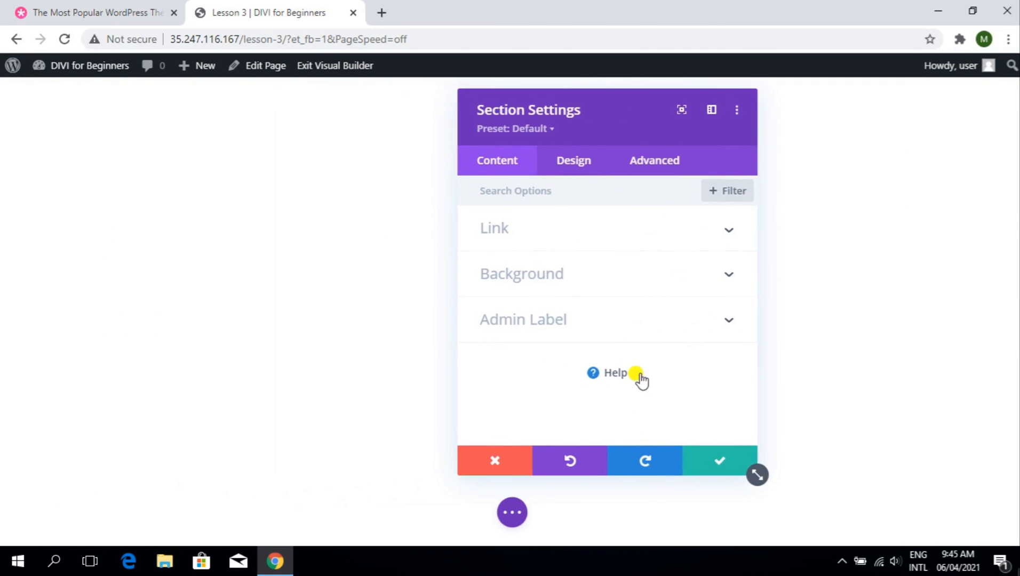
{"action": "left_click", "coordinate": [566, 280]}
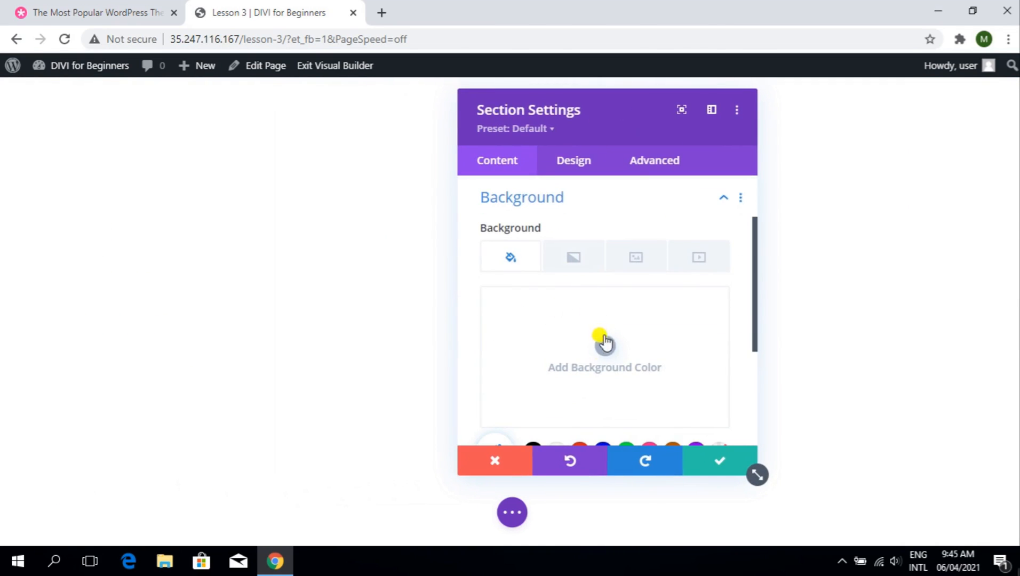
{"action": "left_click", "coordinate": [532, 446]}
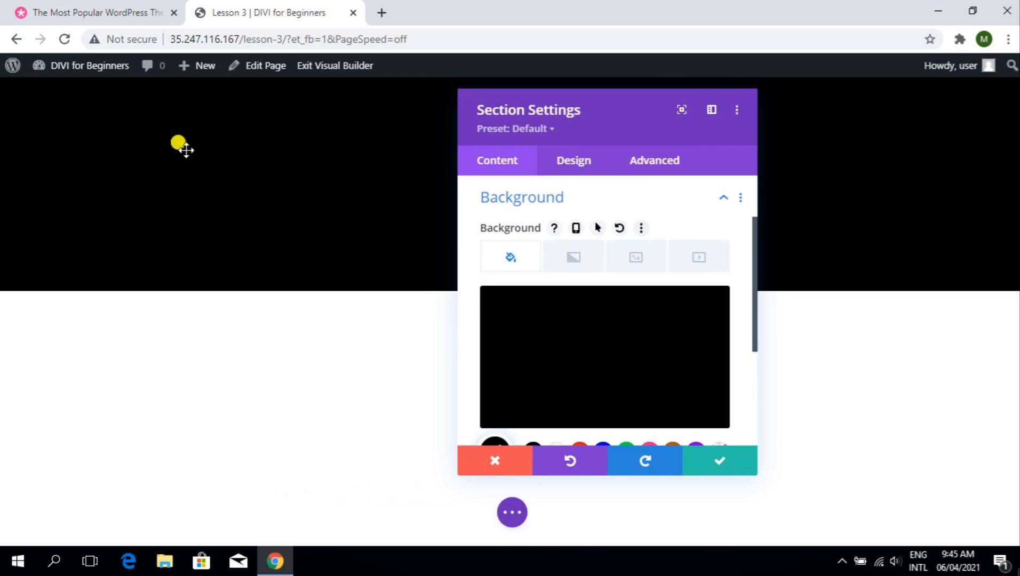
- Examine the section's gradient, image and video background options, along with its Link and Admin Label content settings
{"action": "left_click", "coordinate": [589, 248]}
{"action": "scroll", "coordinate": [669, 228], "scroll_direction": "down", "scroll_amount": 2}
{"action": "scroll", "coordinate": [661, 235], "scroll_direction": "up", "scroll_amount": 2}
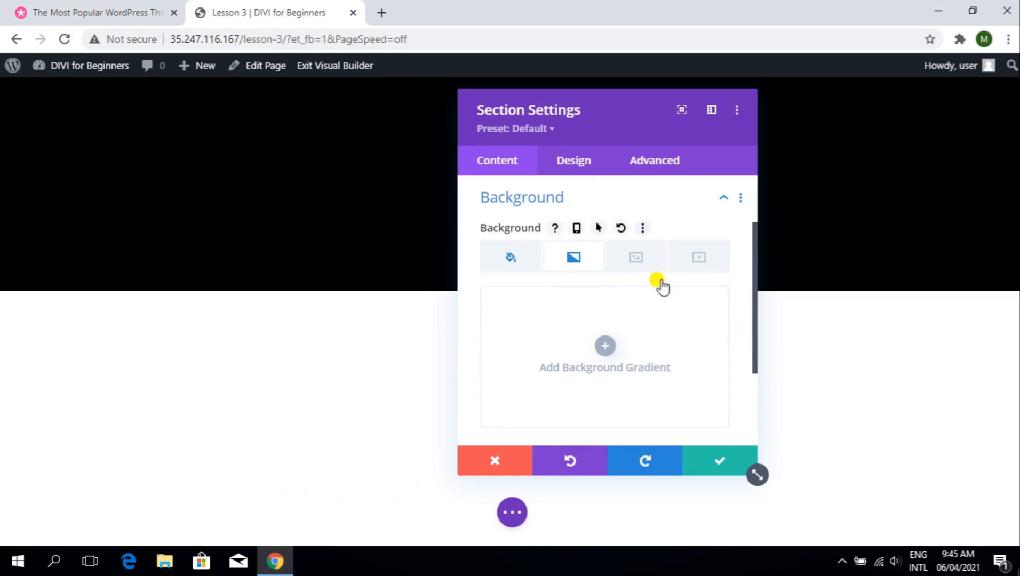
{"action": "left_click", "coordinate": [635, 257]}
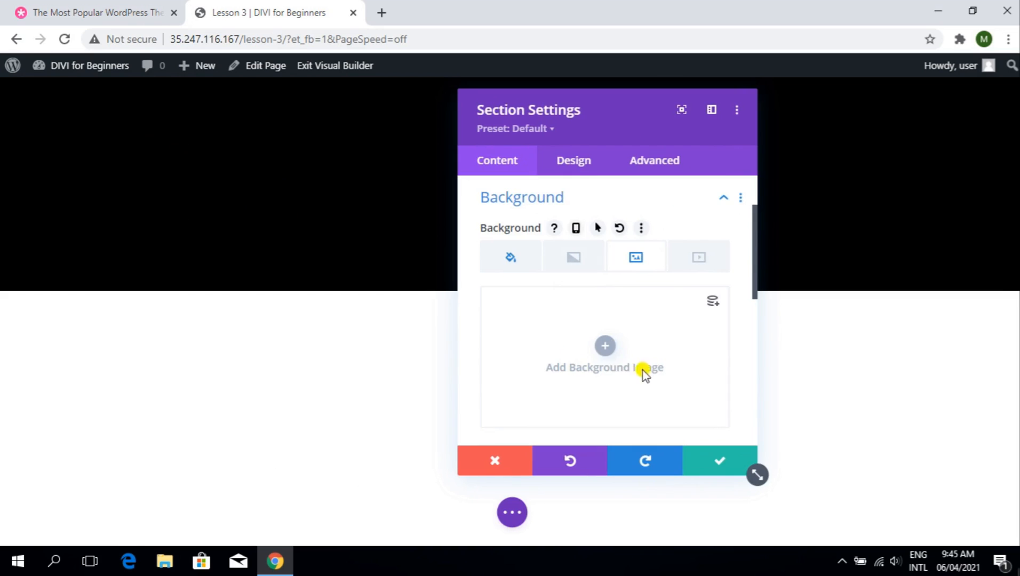
{"action": "left_click", "coordinate": [704, 258]}
{"action": "scroll", "coordinate": [634, 328], "scroll_direction": "up", "scroll_amount": 2}
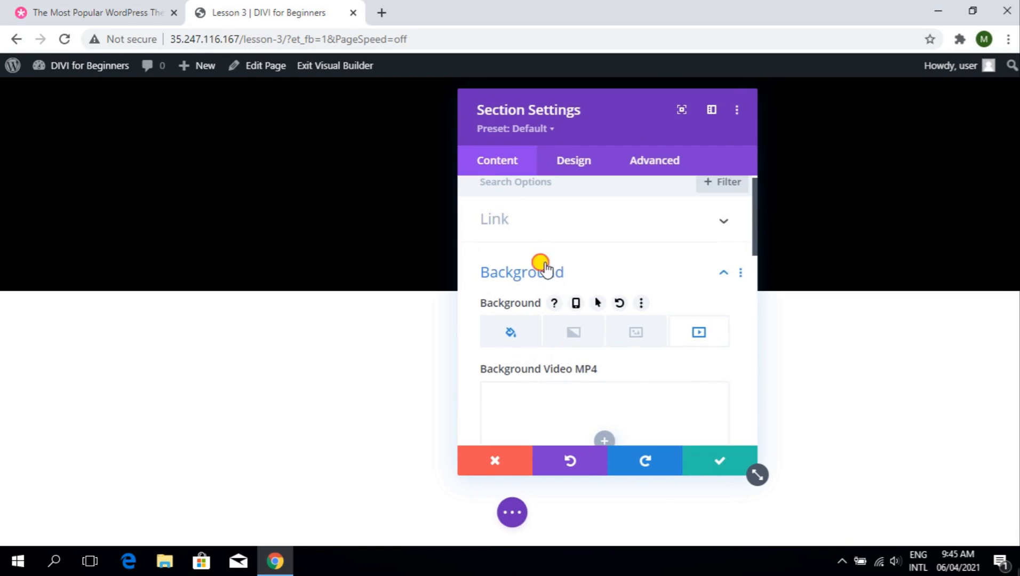
{"action": "left_click", "coordinate": [540, 271]}
{"action": "left_click", "coordinate": [525, 229]}
{"action": "left_click", "coordinate": [587, 237]}
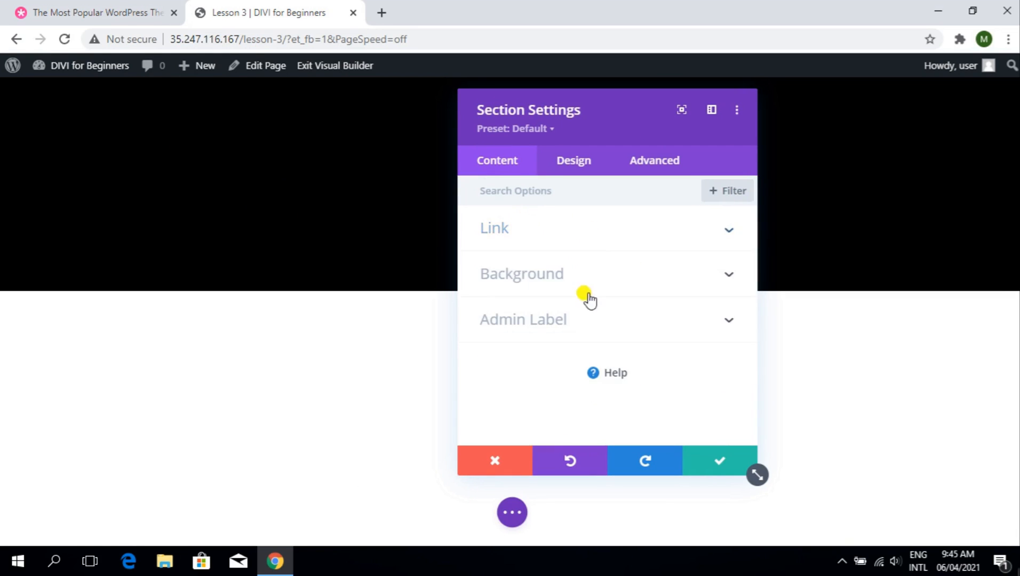
{"action": "left_click", "coordinate": [579, 327]}
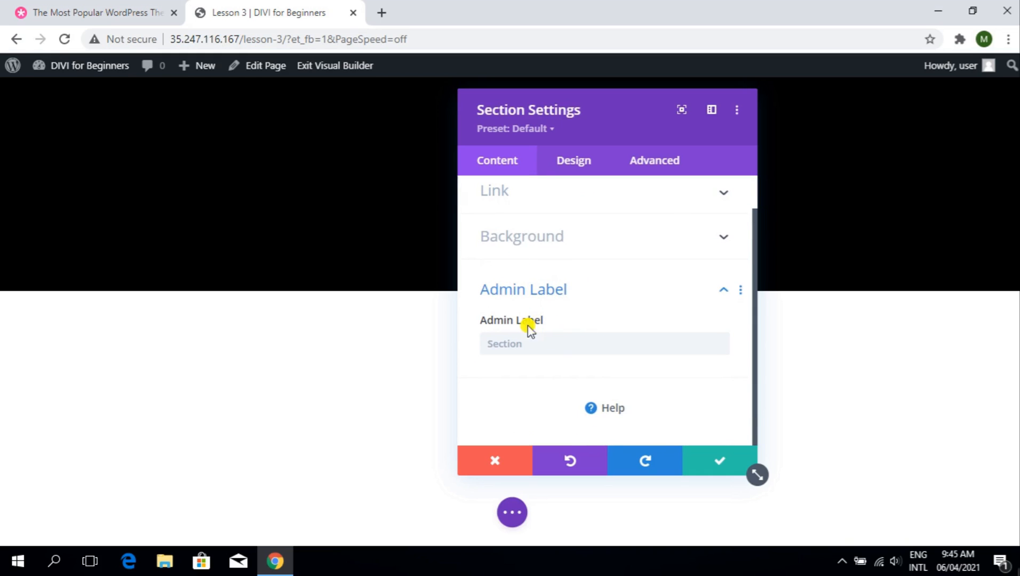
{"action": "left_click", "coordinate": [521, 289]}
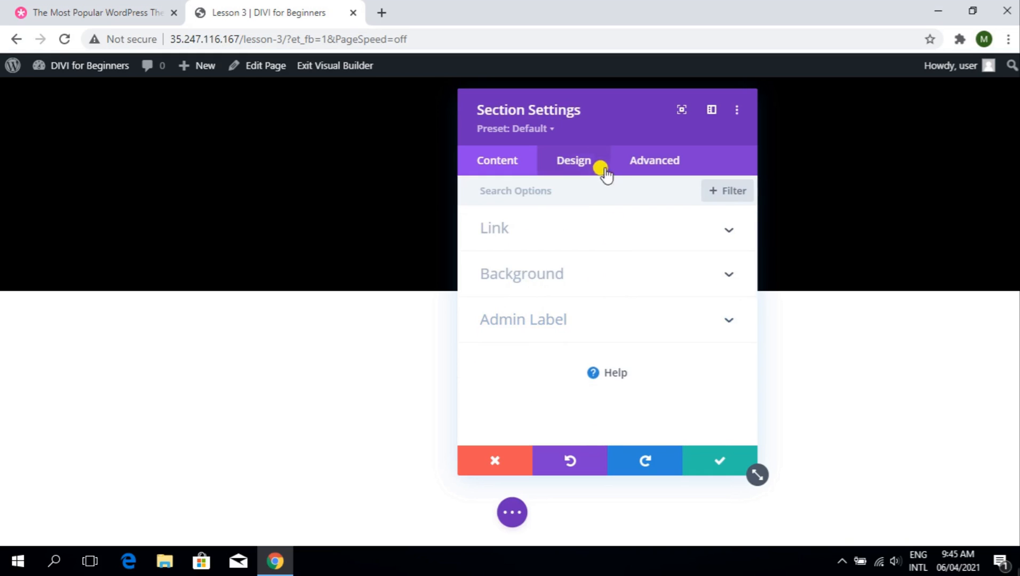
- Examine the section's design option groups and the divider style, color, repeat, flip and arrangement settings
{"action": "left_click", "coordinate": [583, 176]}
{"action": "scroll", "coordinate": [576, 267], "scroll_direction": "down", "scroll_amount": 2}
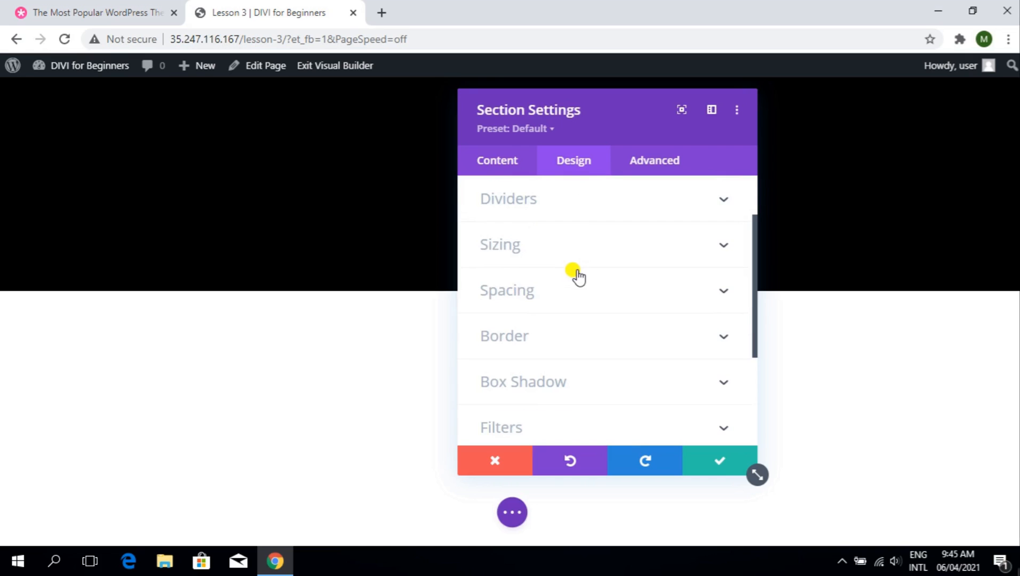
{"action": "scroll", "coordinate": [577, 276], "scroll_direction": "down", "scroll_amount": 3}
{"action": "scroll", "coordinate": [577, 276], "scroll_direction": "up", "scroll_amount": 5}
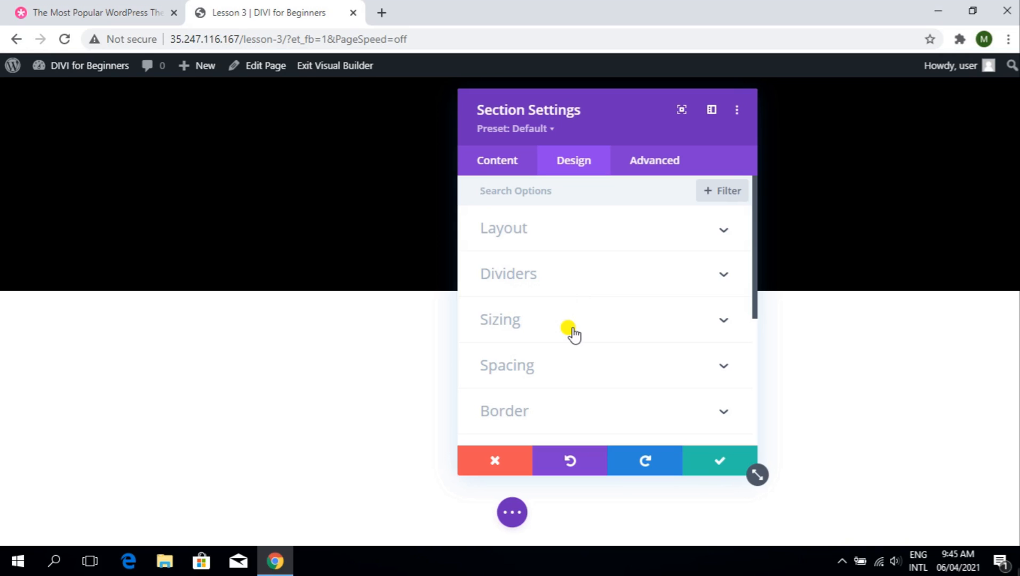
{"action": "left_click", "coordinate": [589, 283]}
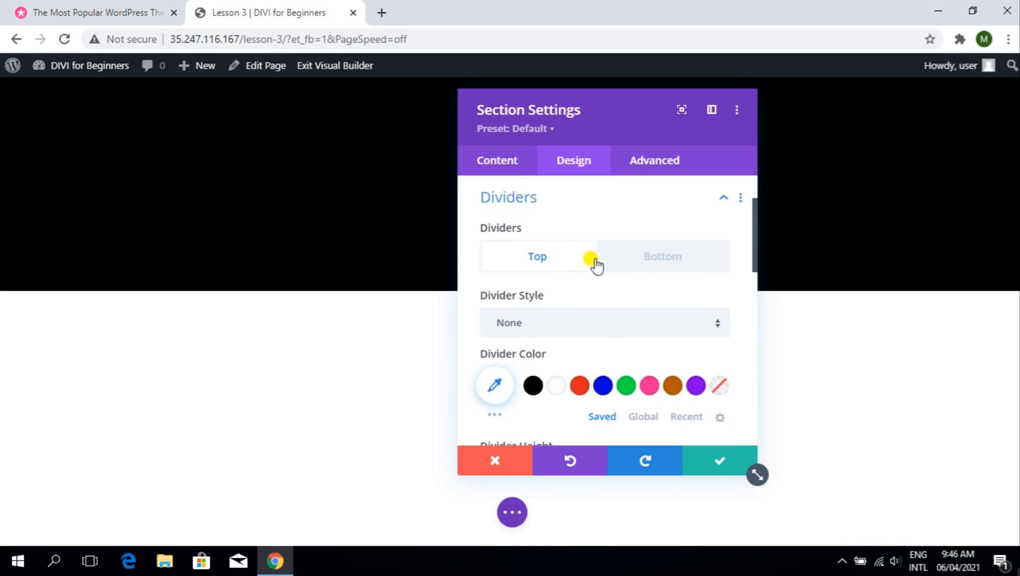
{"action": "scroll", "coordinate": [589, 312], "scroll_direction": "down", "scroll_amount": 4}
{"action": "scroll", "coordinate": [579, 306], "scroll_direction": "down", "scroll_amount": 3}
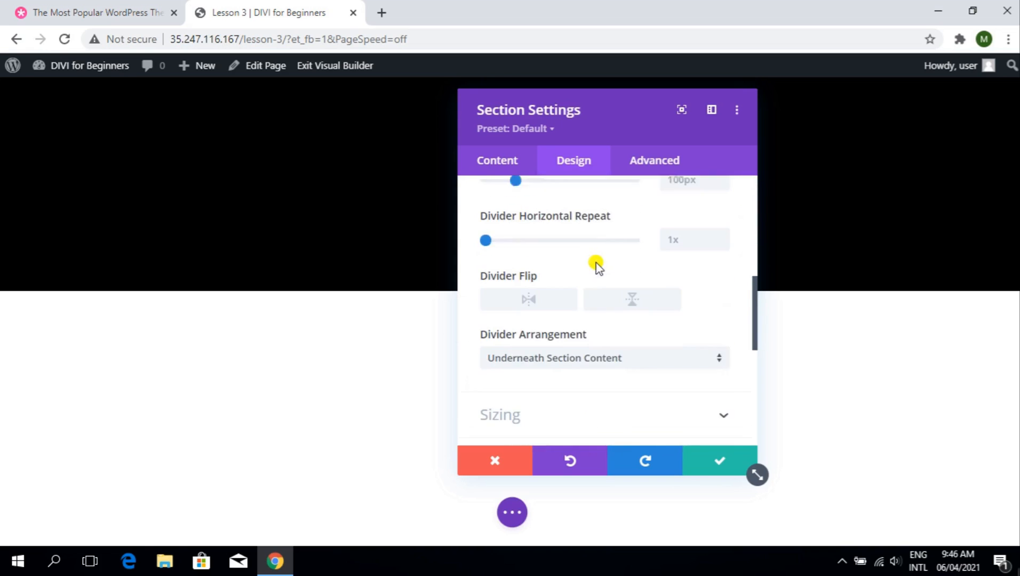
{"action": "scroll", "coordinate": [583, 251], "scroll_direction": "up", "scroll_amount": 2}
{"action": "scroll", "coordinate": [576, 257], "scroll_direction": "down", "scroll_amount": 2}
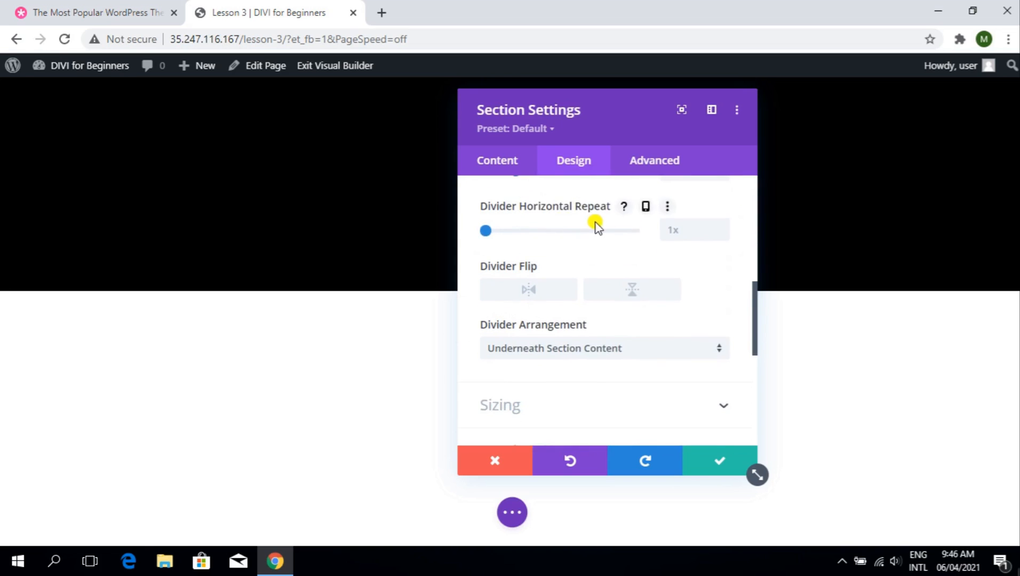
{"action": "scroll", "coordinate": [587, 224], "scroll_direction": "down", "scroll_amount": 2}
{"action": "scroll", "coordinate": [580, 243], "scroll_direction": "down", "scroll_amount": 2}
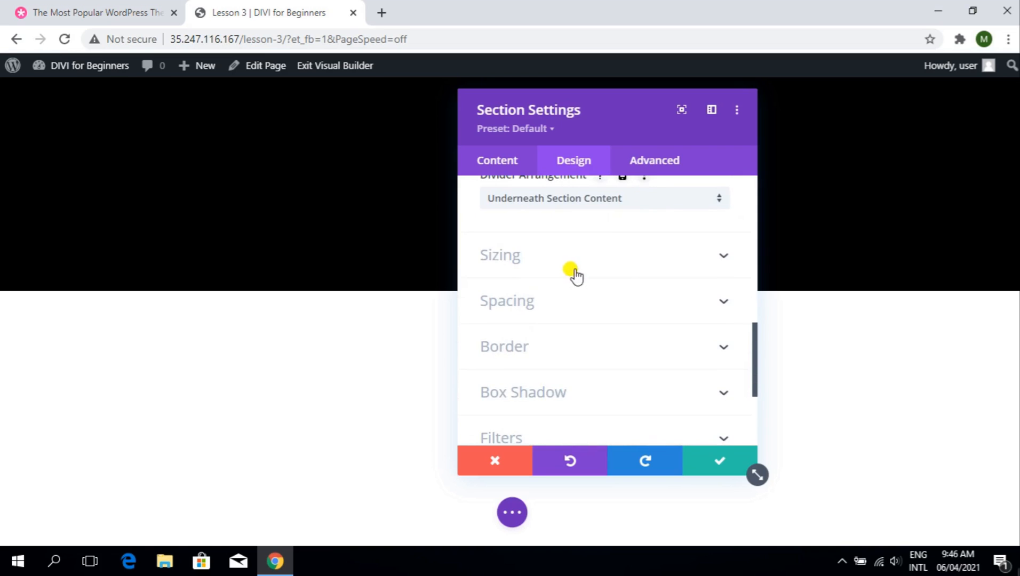
- Review the section's width, alignment and height sizing options, and save the section settings
{"action": "left_click", "coordinate": [567, 254]}
{"action": "scroll", "coordinate": [569, 245], "scroll_direction": "down", "scroll_amount": 8}
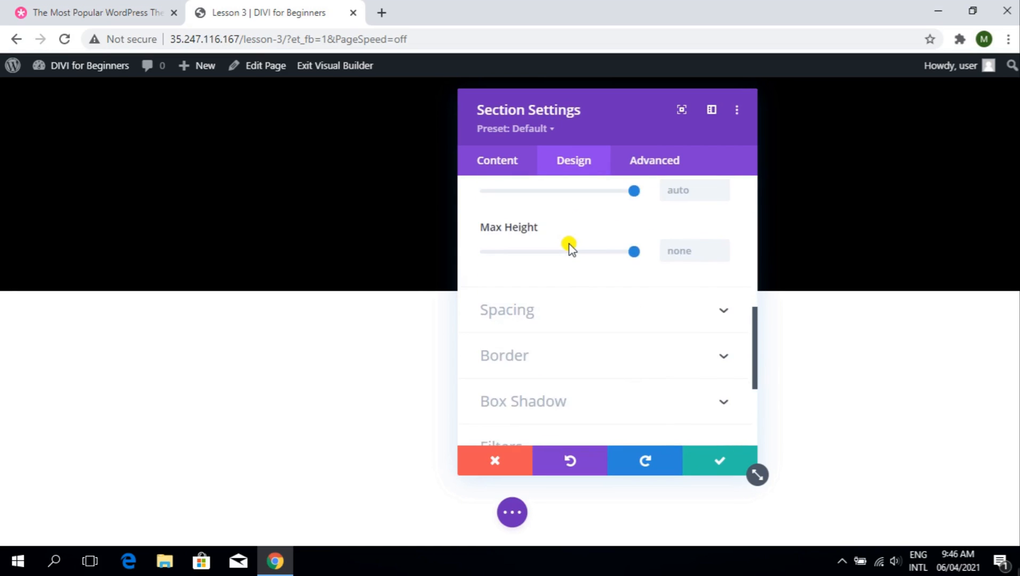
{"action": "scroll", "coordinate": [569, 251], "scroll_direction": "up", "scroll_amount": 6}
{"action": "scroll", "coordinate": [566, 251], "scroll_direction": "up", "scroll_amount": 3}
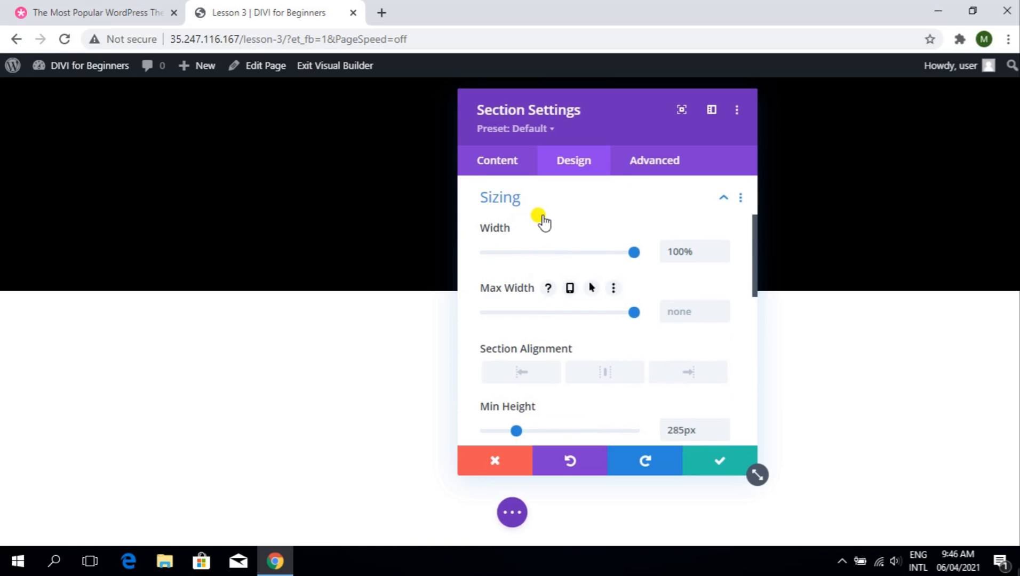
{"action": "left_click", "coordinate": [542, 220]}
{"action": "scroll", "coordinate": [541, 224], "scroll_direction": "down", "scroll_amount": 2}
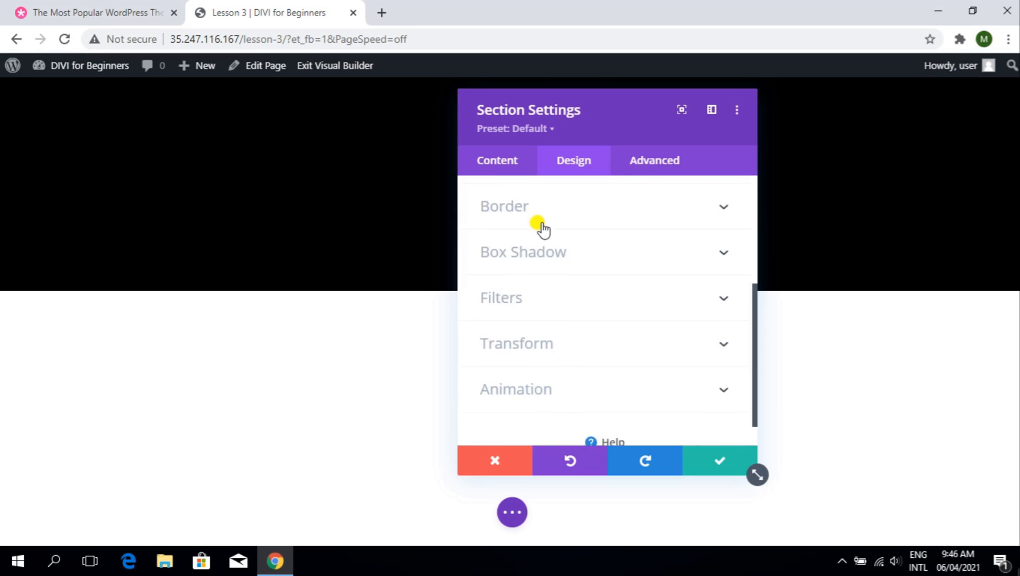
{"action": "scroll", "coordinate": [543, 228], "scroll_direction": "up", "scroll_amount": 3}
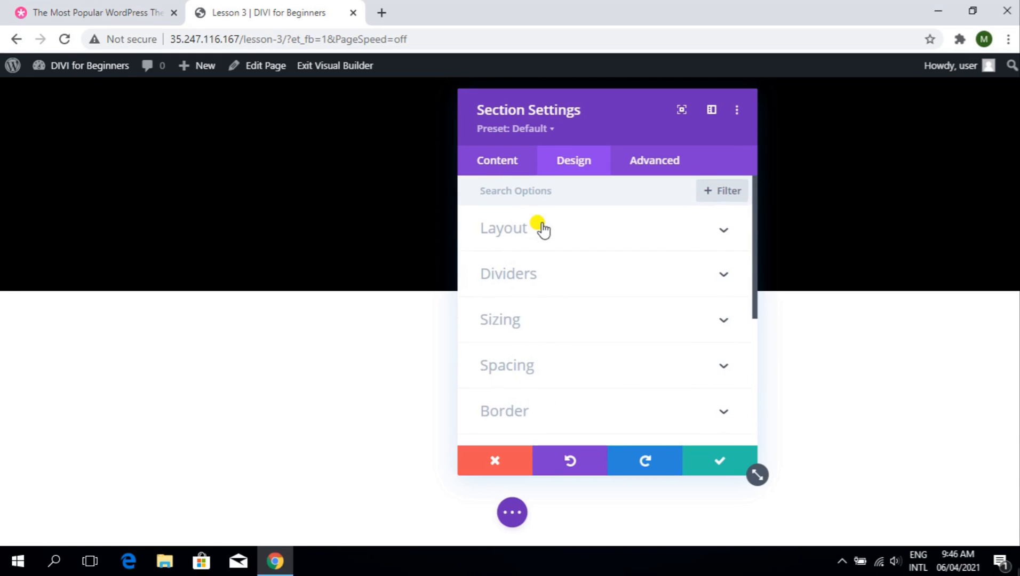
{"action": "left_click", "coordinate": [715, 456]}
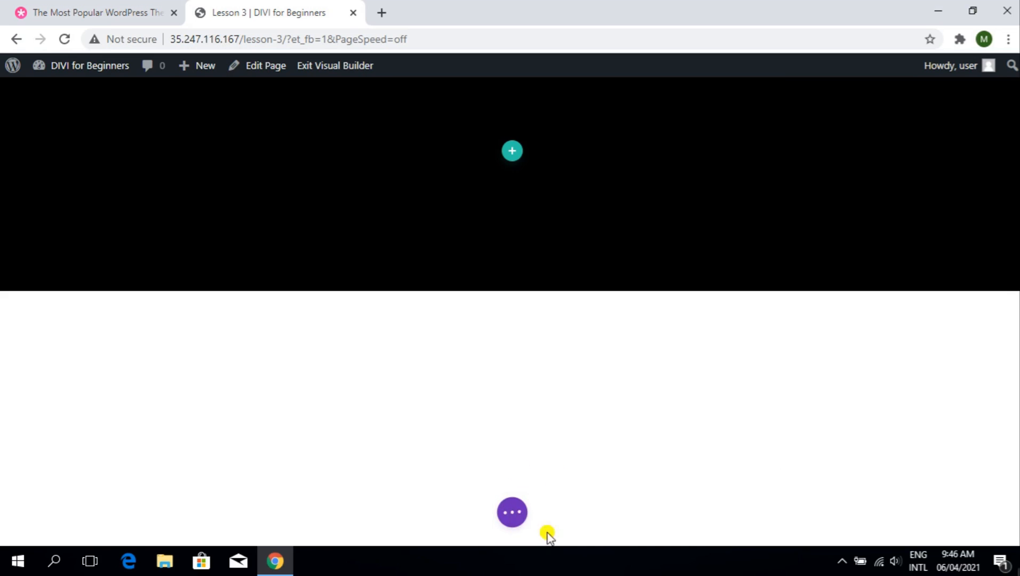
- Open the builder settings and enable the hover, click and grid mode controls for the builder toolbar
{"action": "left_click", "coordinate": [511, 517]}
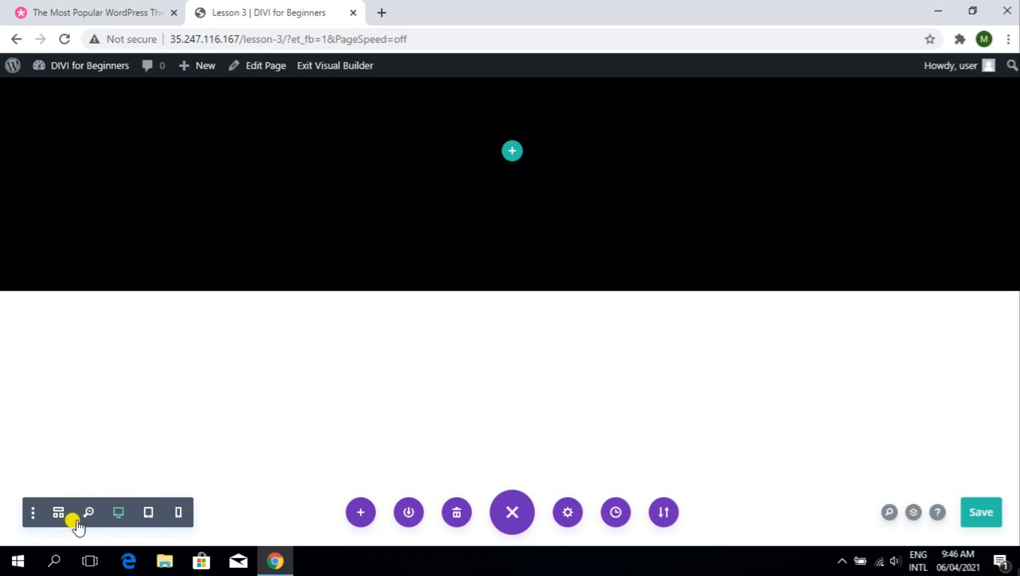
{"action": "left_click", "coordinate": [30, 517]}
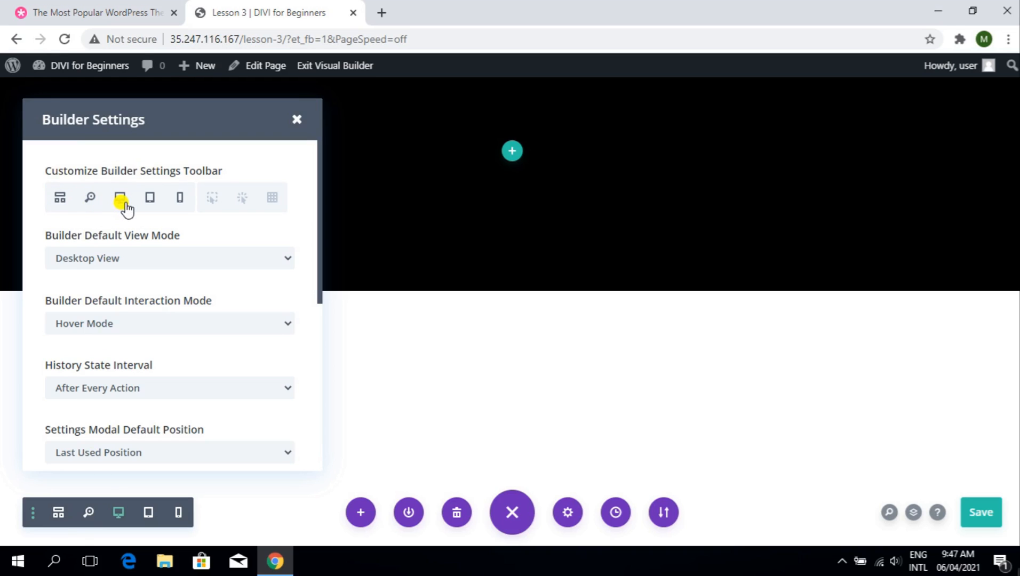
{"action": "left_click", "coordinate": [178, 202]}
{"action": "left_click", "coordinate": [180, 202]}
{"action": "left_click", "coordinate": [210, 200]}
{"action": "left_click", "coordinate": [242, 198]}
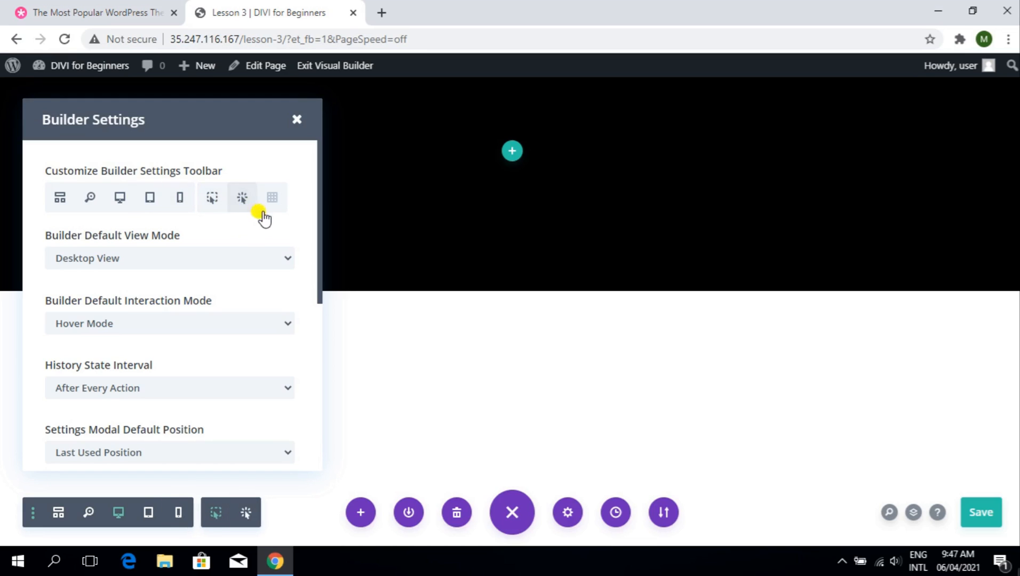
{"action": "left_click", "coordinate": [271, 198]}
- Try the hover, click and grid interaction modes on the black section, finishing in grid mode
{"action": "left_click", "coordinate": [216, 512]}
{"action": "left_click", "coordinate": [246, 511]}
{"action": "left_click", "coordinate": [274, 513]}
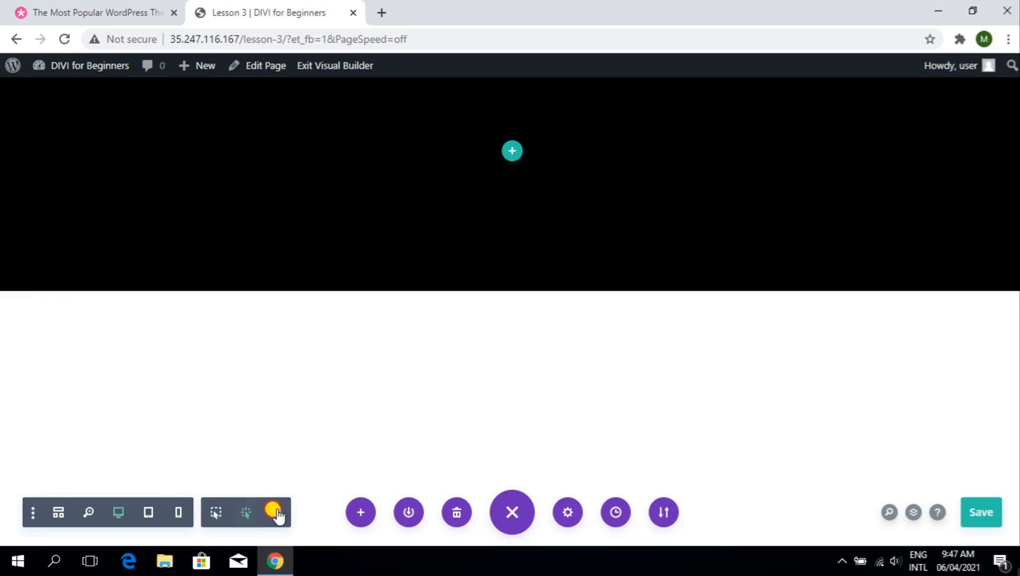
{"action": "left_click", "coordinate": [216, 513]}
{"action": "left_click", "coordinate": [243, 516]}
{"action": "left_click", "coordinate": [216, 512]}
{"action": "left_click", "coordinate": [315, 287]}
{"action": "left_click", "coordinate": [316, 352]}
{"action": "mouse_move", "coordinate": [415, 266]}
{"action": "left_click", "coordinate": [275, 515]}
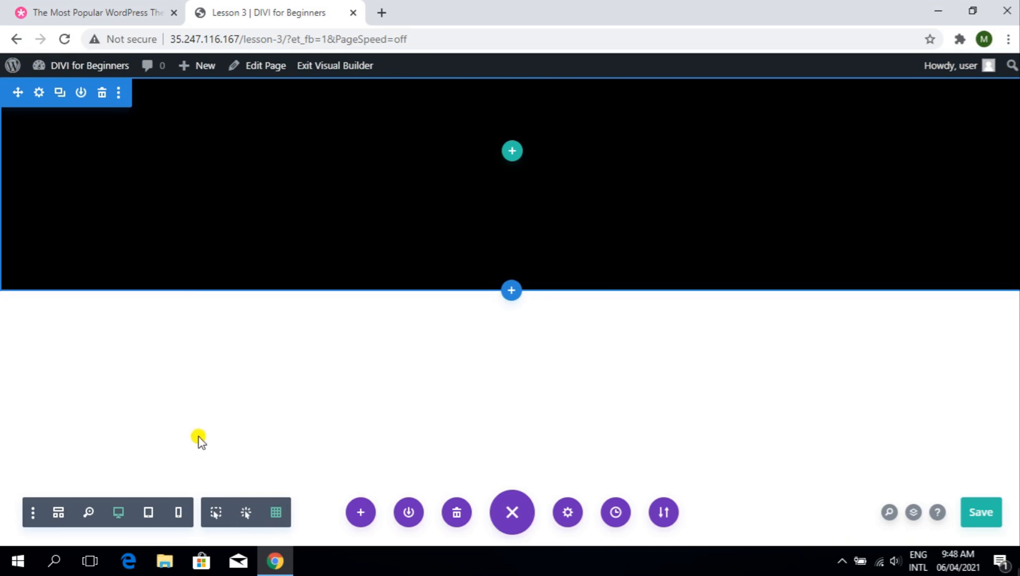
- Reopen the builder settings and disable the grid, click and hover mode controls for the builder toolbar
{"action": "left_click", "coordinate": [33, 512]}
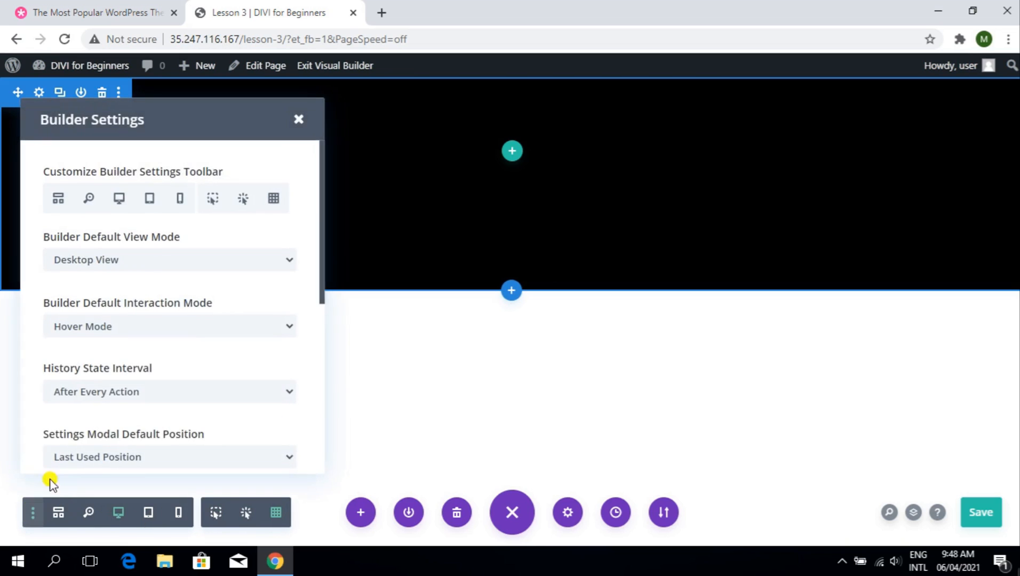
{"action": "left_click", "coordinate": [272, 197]}
{"action": "left_click", "coordinate": [242, 197]}
{"action": "left_click", "coordinate": [213, 198]}
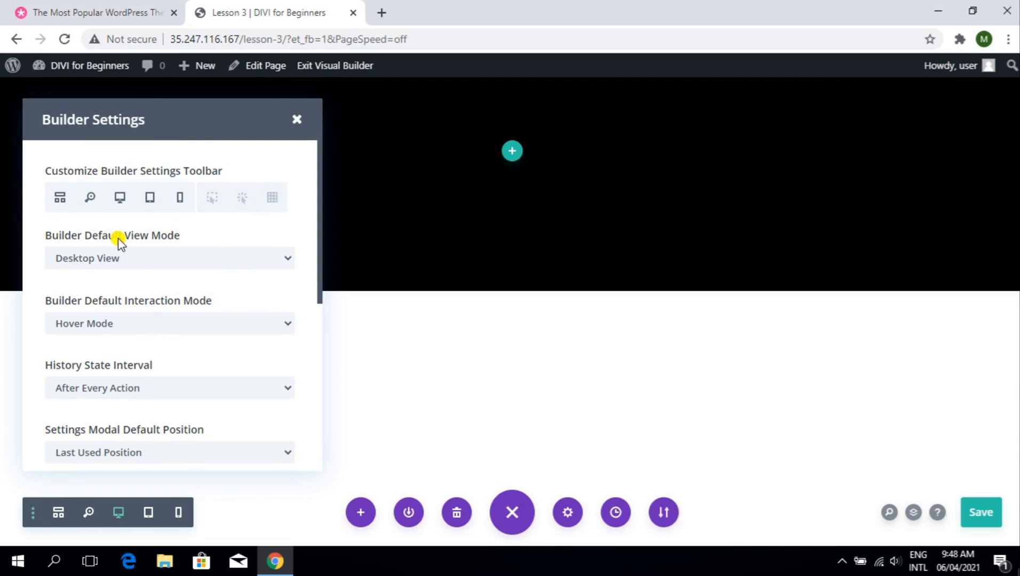
- Review the default view mode choices and set the builder's default interaction mode to Click Mode
{"action": "left_click", "coordinate": [198, 257]}
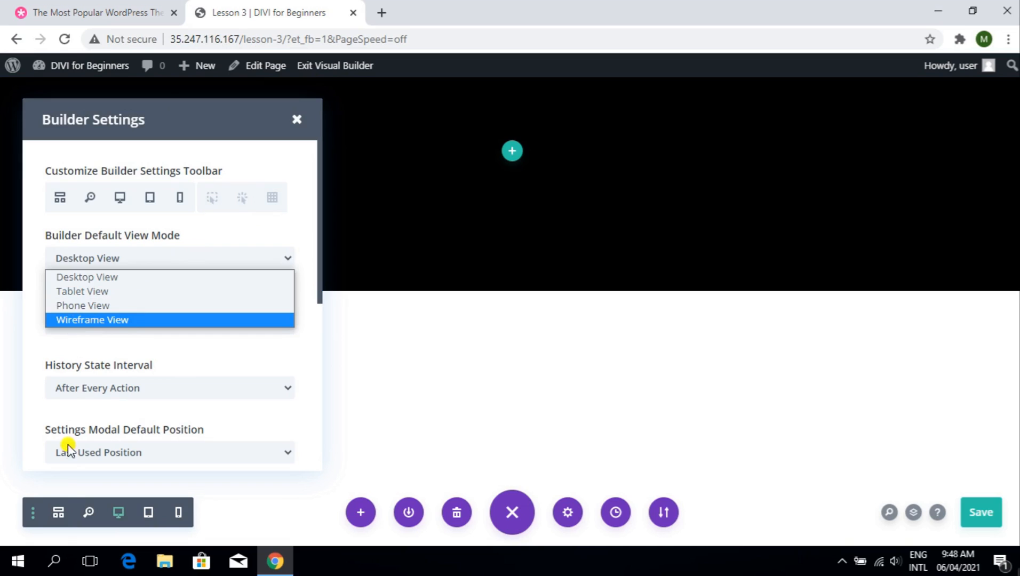
{"action": "left_click", "coordinate": [56, 352]}
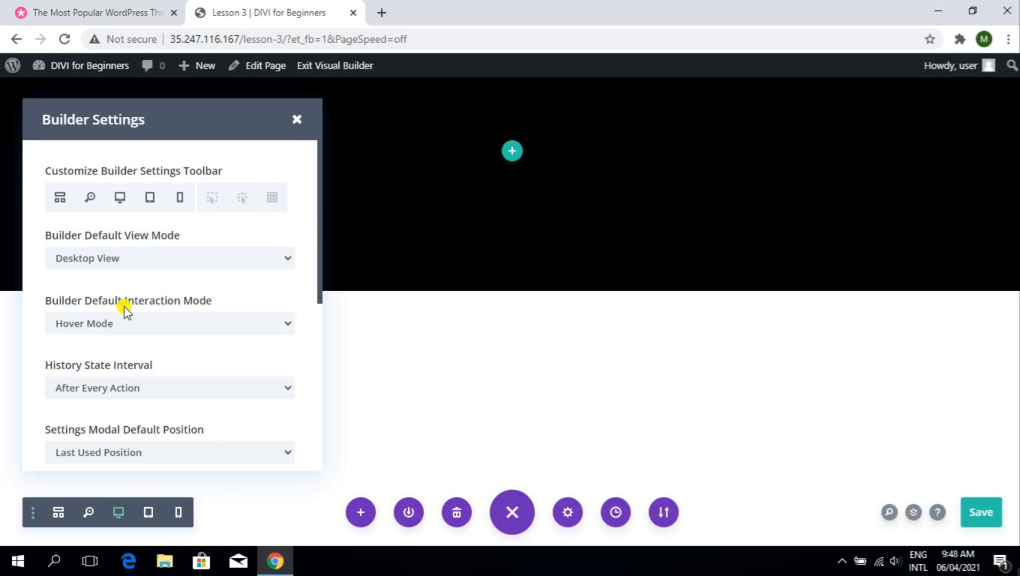
{"action": "left_click", "coordinate": [125, 325]}
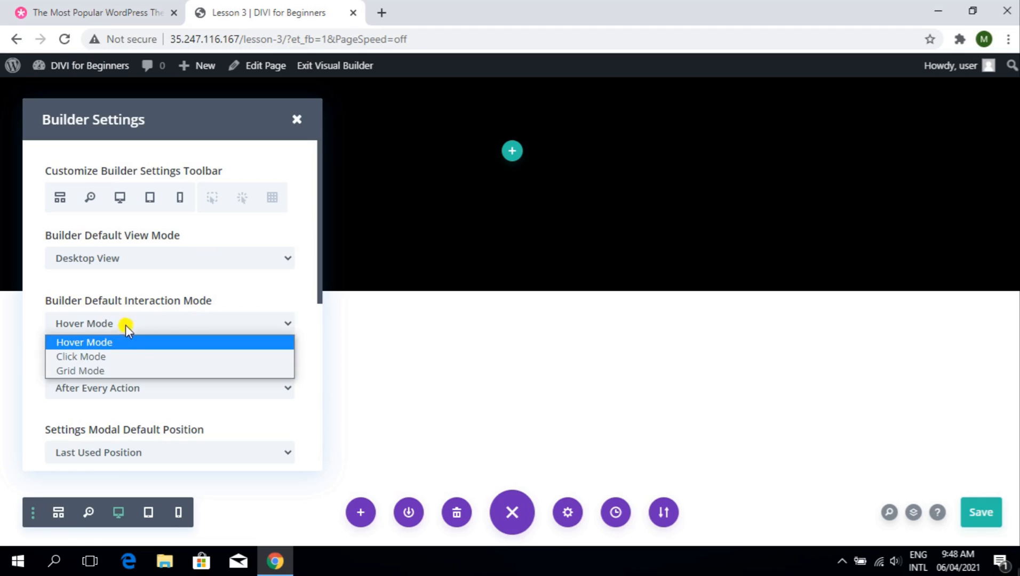
{"action": "left_click", "coordinate": [115, 356]}
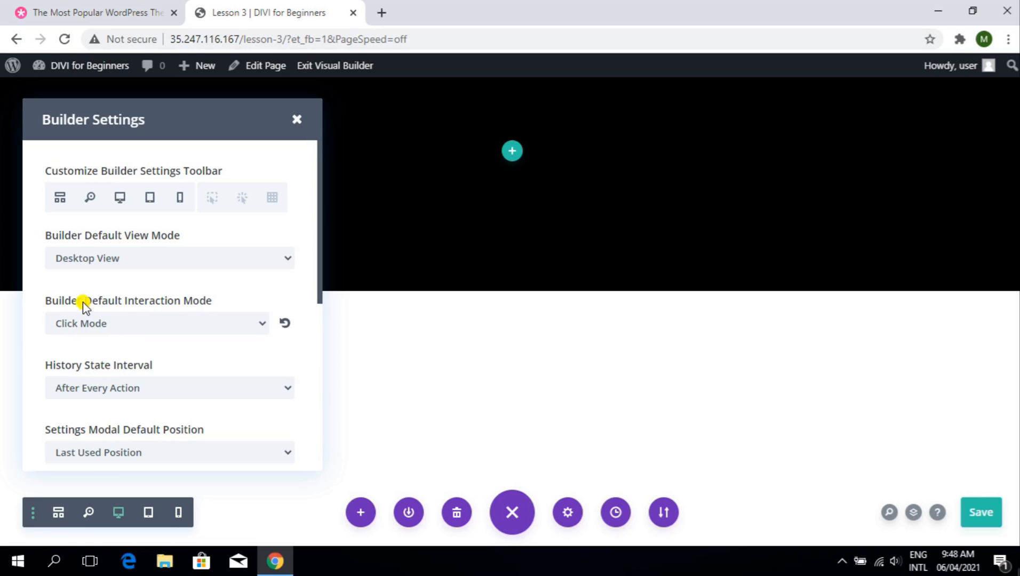
- Review the history state interval and settings modal position choices, picking After Every Action and Last Used Position
{"action": "scroll", "coordinate": [178, 399], "scroll_direction": "down", "scroll_amount": 1}
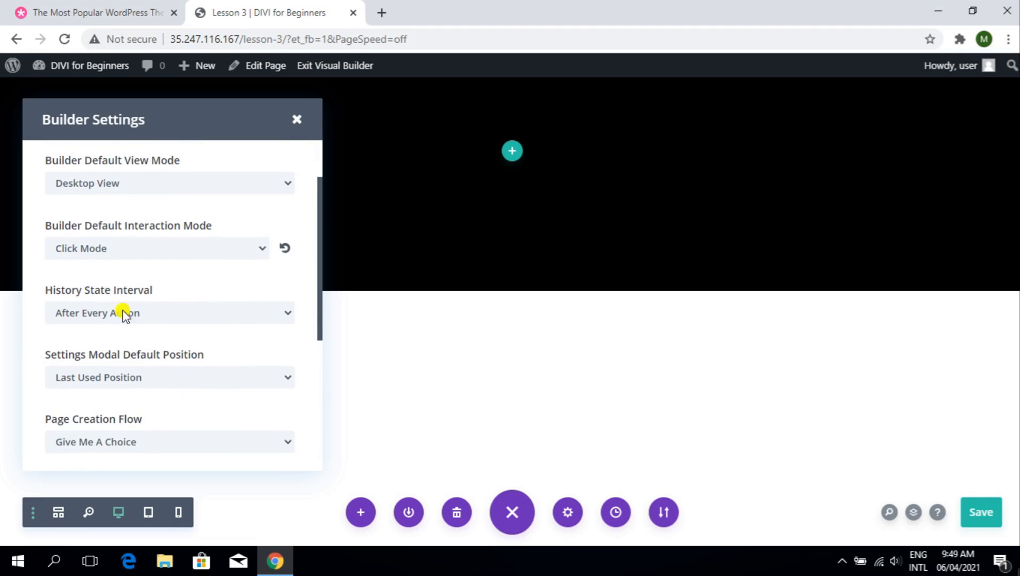
{"action": "left_click", "coordinate": [193, 315]}
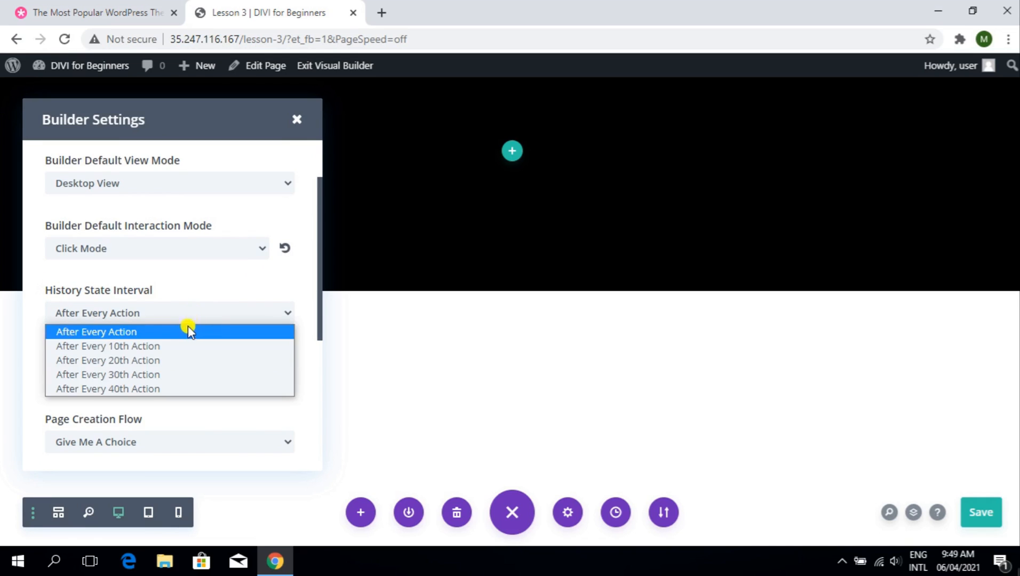
{"action": "left_click", "coordinate": [176, 334]}
{"action": "scroll", "coordinate": [50, 283], "scroll_direction": "down", "scroll_amount": 1}
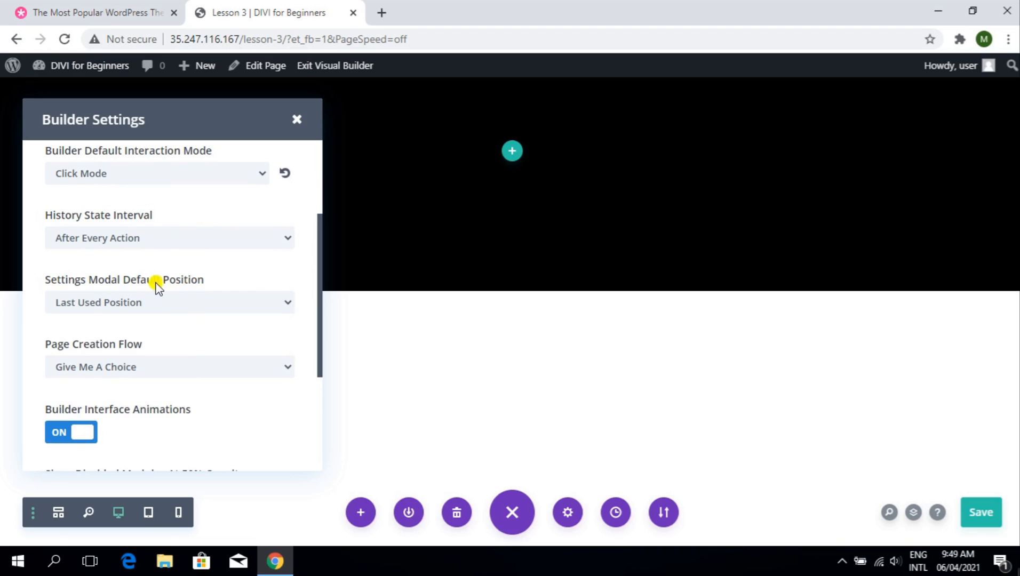
{"action": "left_click", "coordinate": [196, 302]}
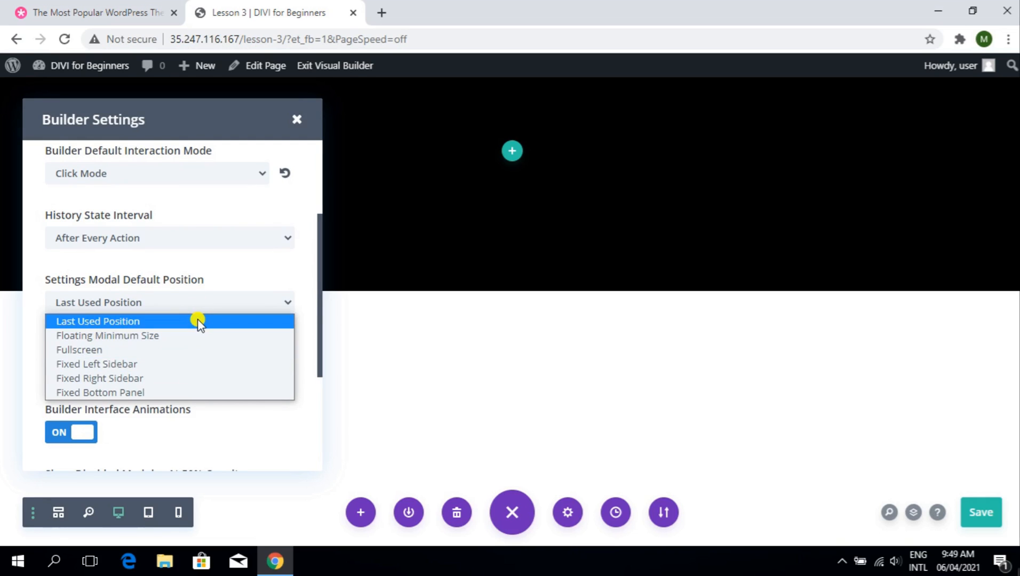
{"action": "left_click", "coordinate": [165, 321]}
- Set the page creation flow to Build From Scratch and switch it back to Give Me A Choice
{"action": "scroll", "coordinate": [138, 295], "scroll_direction": "down", "scroll_amount": 3}
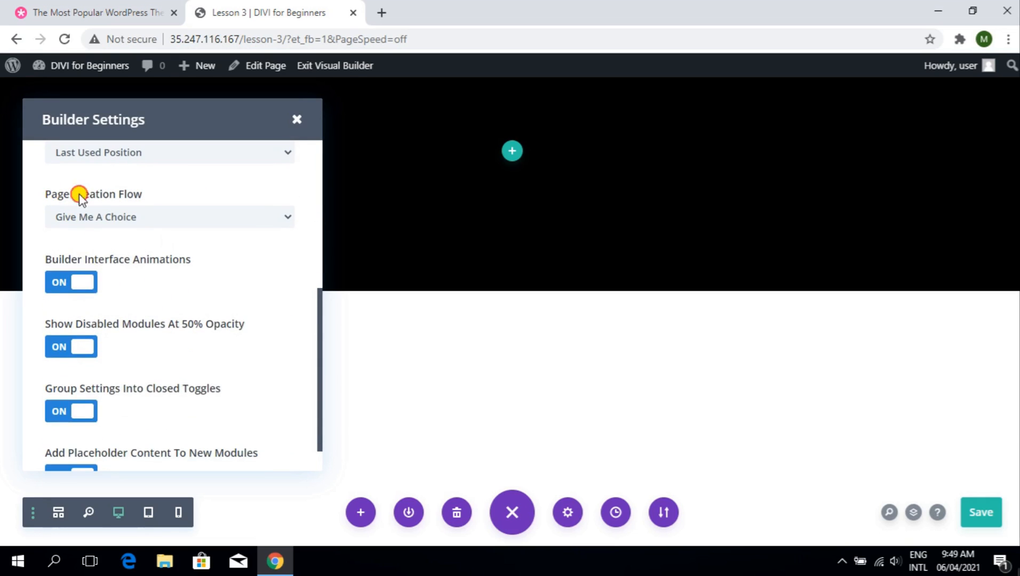
{"action": "left_click", "coordinate": [169, 228]}
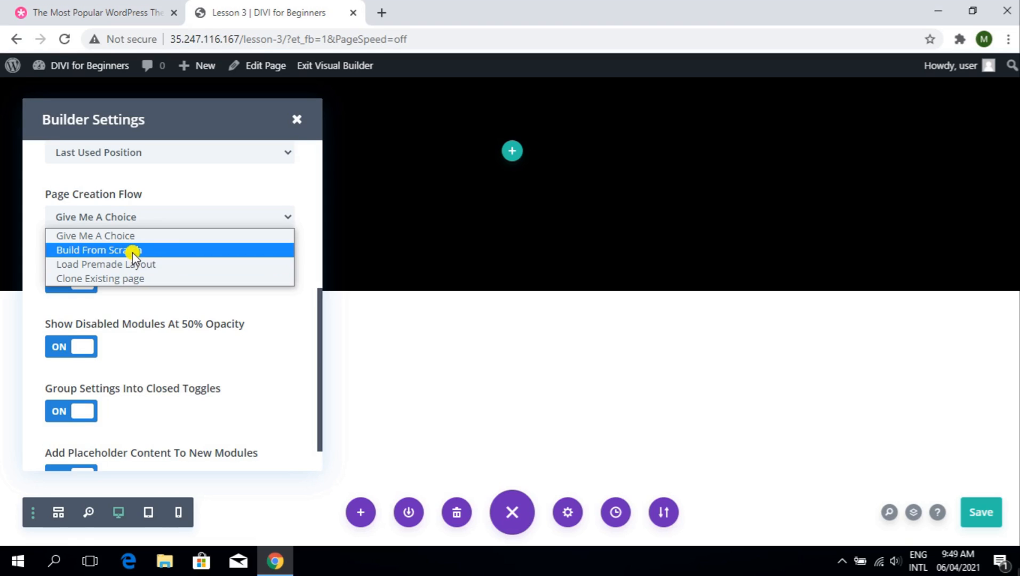
{"action": "left_click", "coordinate": [89, 250]}
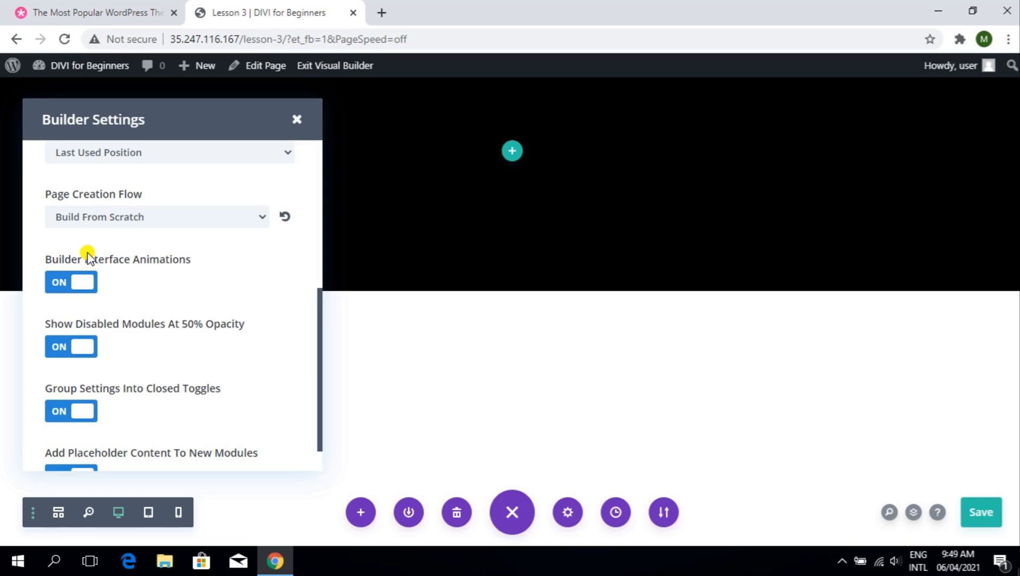
{"action": "left_click", "coordinate": [106, 224]}
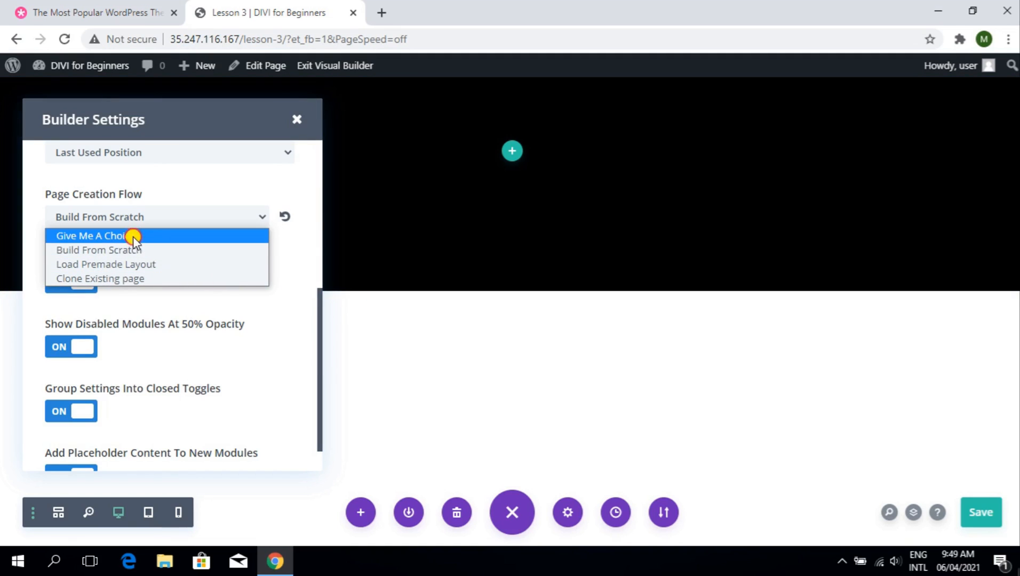
{"action": "left_click", "coordinate": [133, 236]}
- Review the animation, disabled module opacity, closed toggles and placeholder content options, and close the builder settings
{"action": "scroll", "coordinate": [135, 302], "scroll_direction": "down", "scroll_amount": 1}
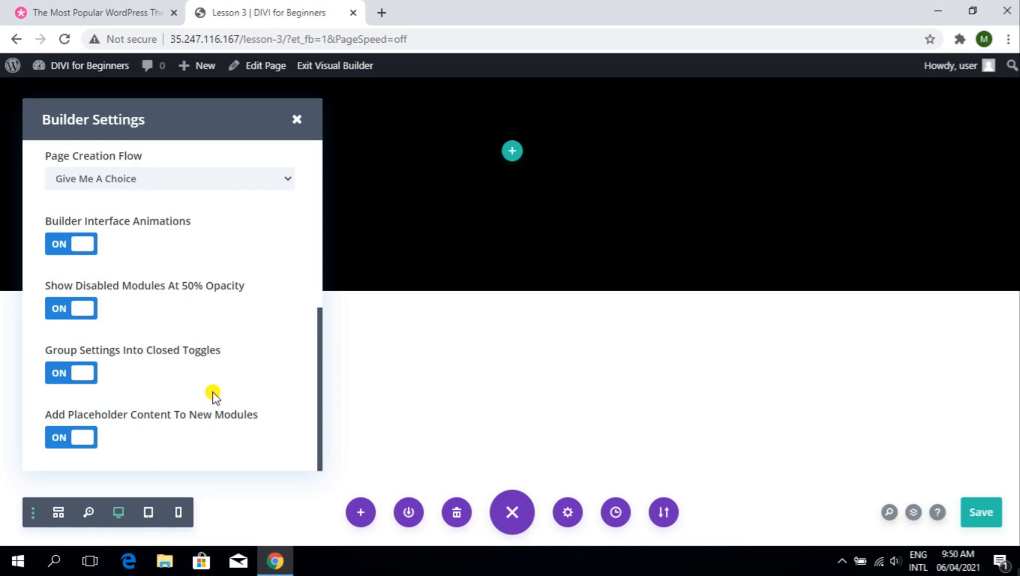
{"action": "scroll", "coordinate": [255, 230], "scroll_direction": "up", "scroll_amount": 6}
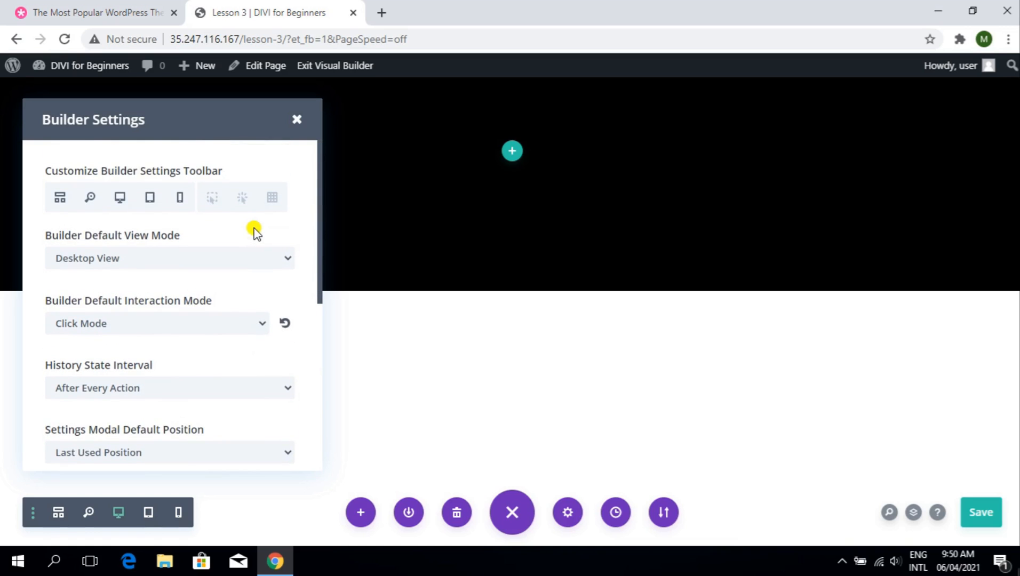
{"action": "left_click", "coordinate": [295, 120]}
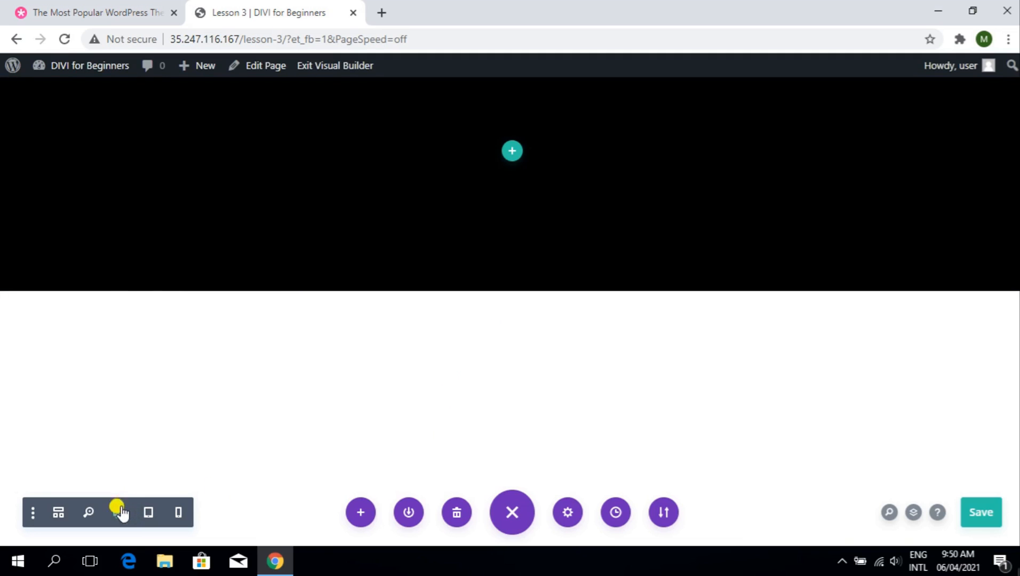
- View the page in wireframe mode, check the builder settings again, and return to desktop view
{"action": "left_click", "coordinate": [57, 513]}
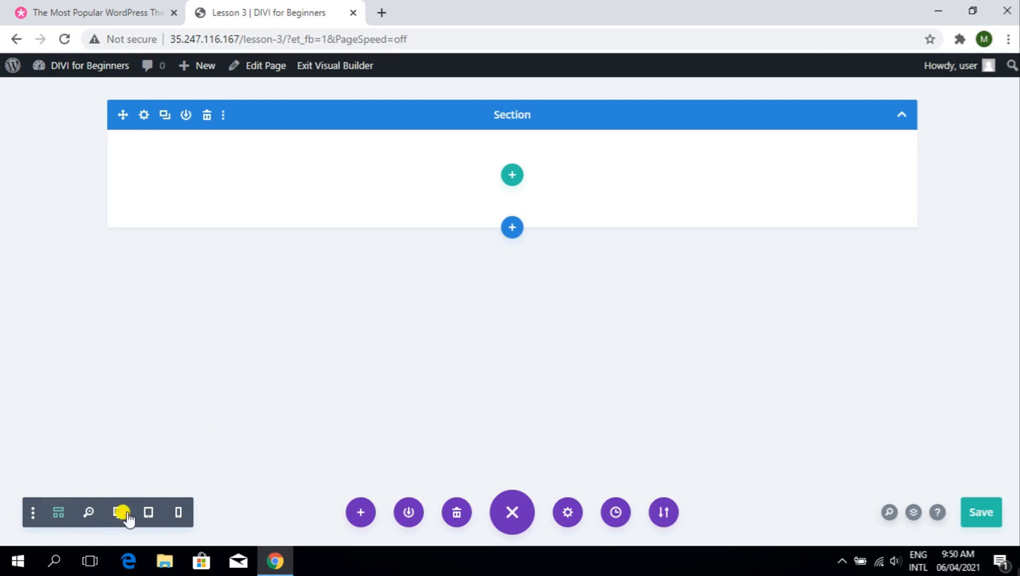
{"action": "left_click", "coordinate": [29, 513]}
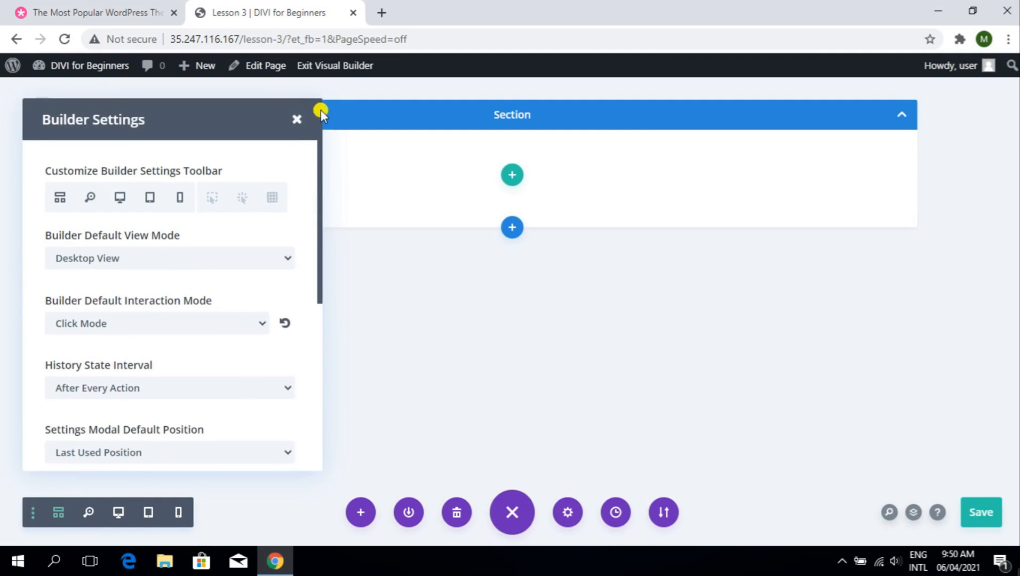
{"action": "left_click", "coordinate": [297, 117]}
{"action": "left_click", "coordinate": [121, 513]}
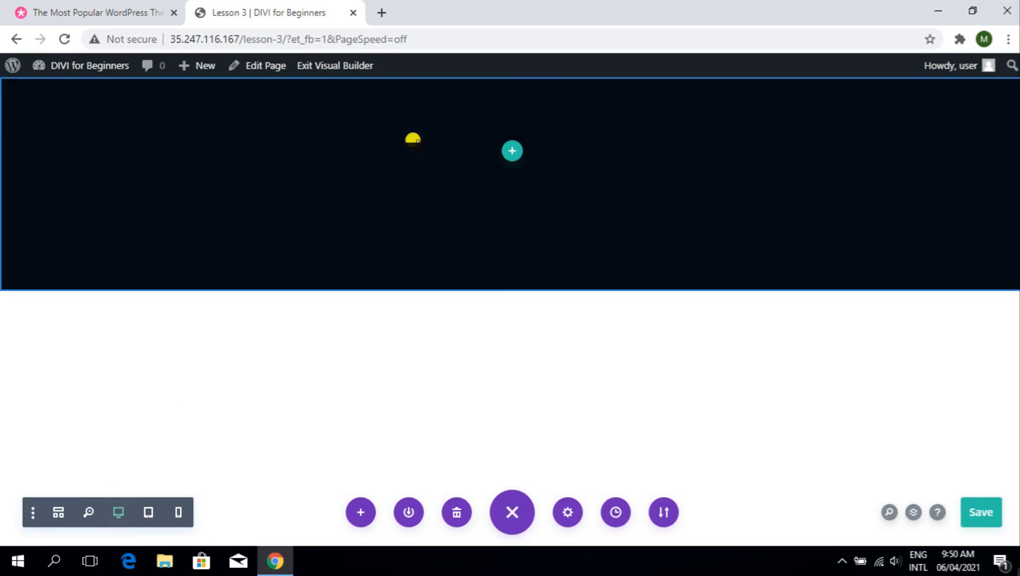
- Insert a row with two equal columns in the black section and add a Blurb module to its first column
{"action": "left_click", "coordinate": [513, 153]}
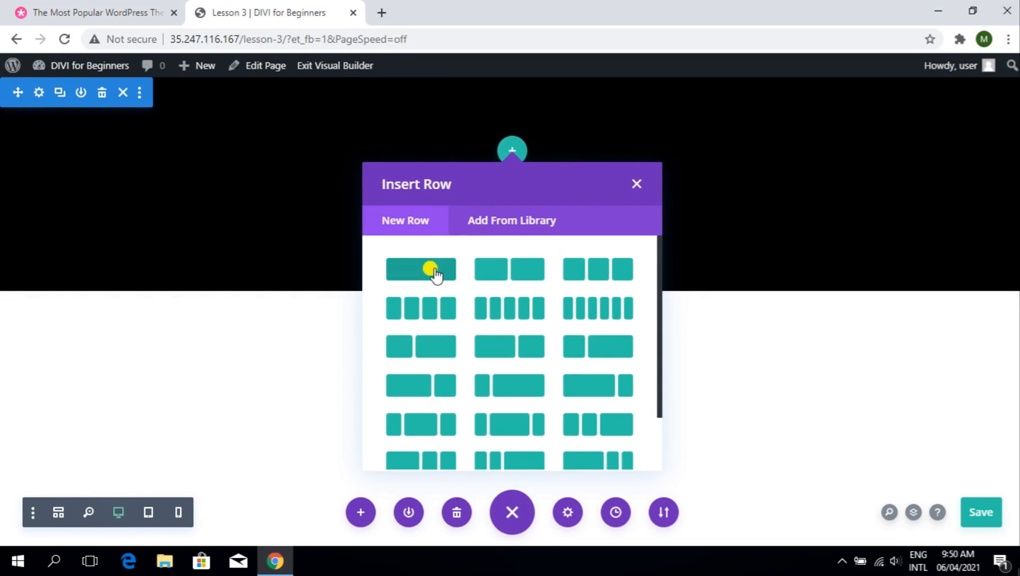
{"action": "left_click", "coordinate": [504, 278]}
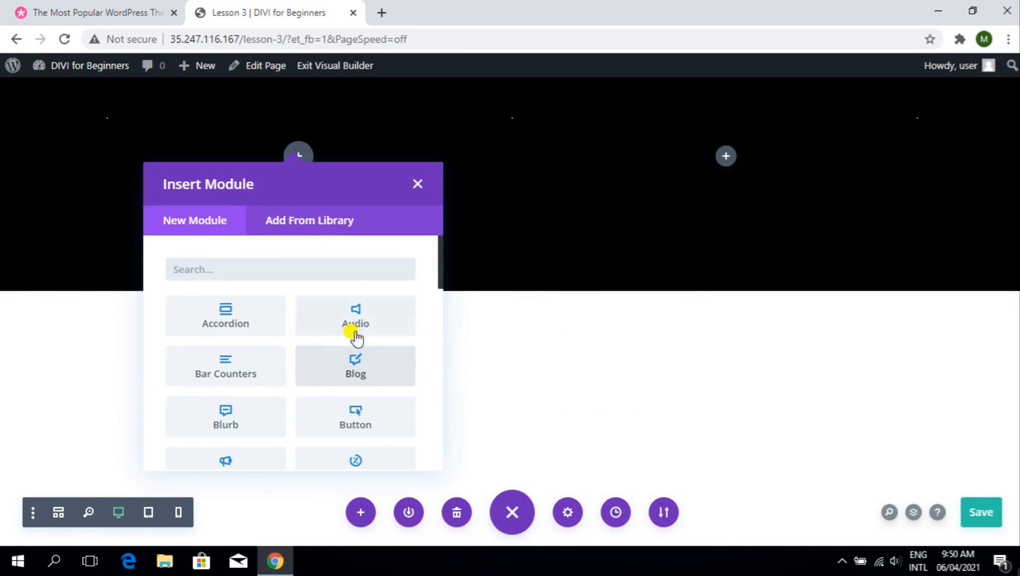
{"action": "left_click", "coordinate": [235, 419]}
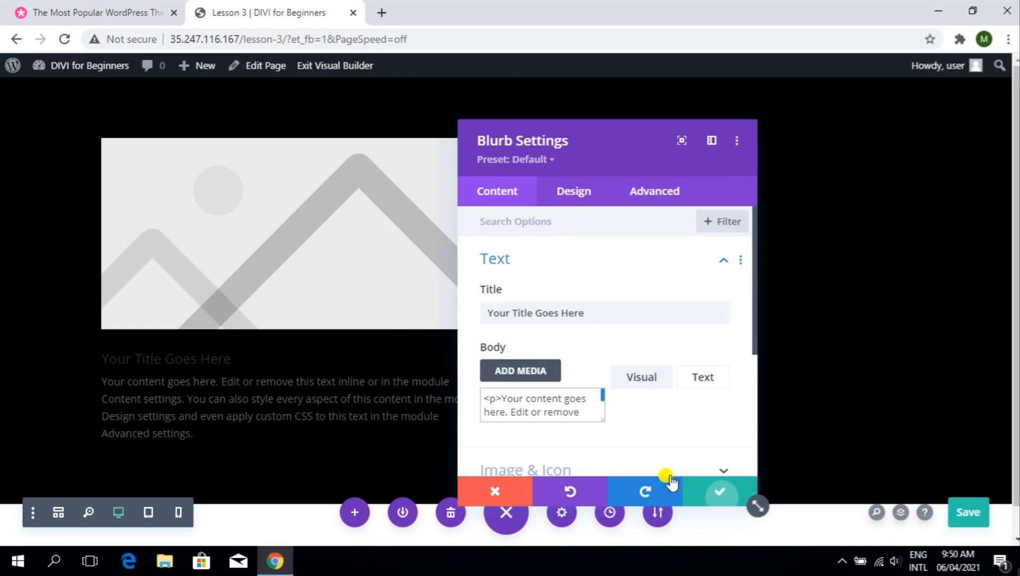
{"action": "left_click", "coordinate": [720, 493]}
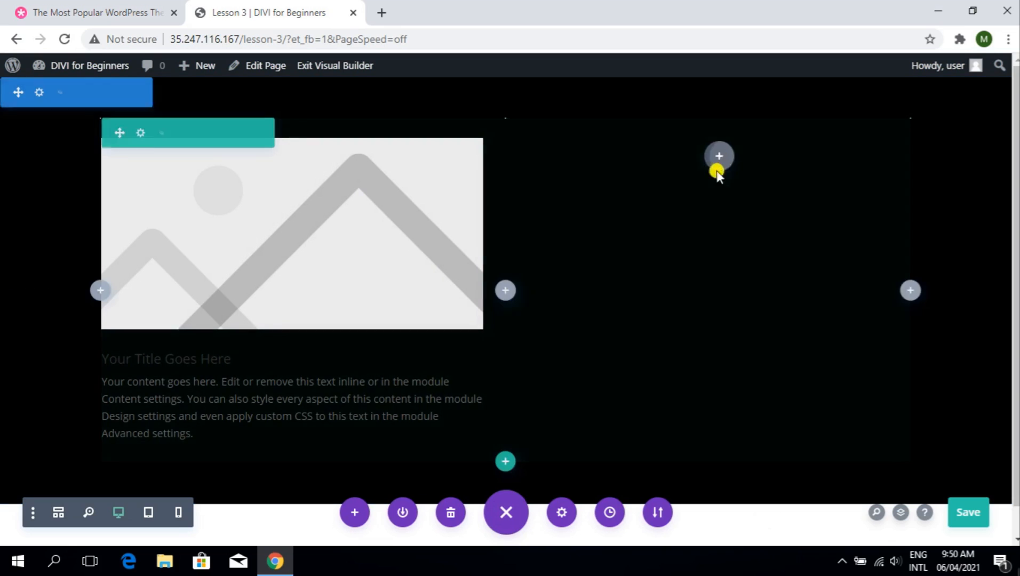
- Add an Email Optin module to the row's second column and save its default settings
{"action": "left_click", "coordinate": [718, 158]}
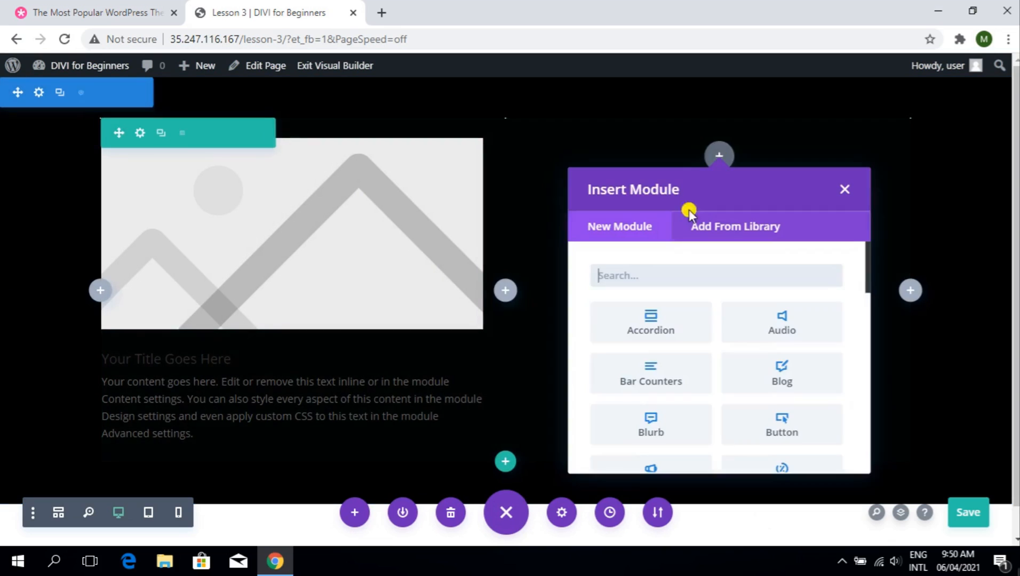
{"action": "scroll", "coordinate": [742, 360], "scroll_direction": "down", "scroll_amount": 3}
{"action": "scroll", "coordinate": [743, 360], "scroll_direction": "down", "scroll_amount": 2}
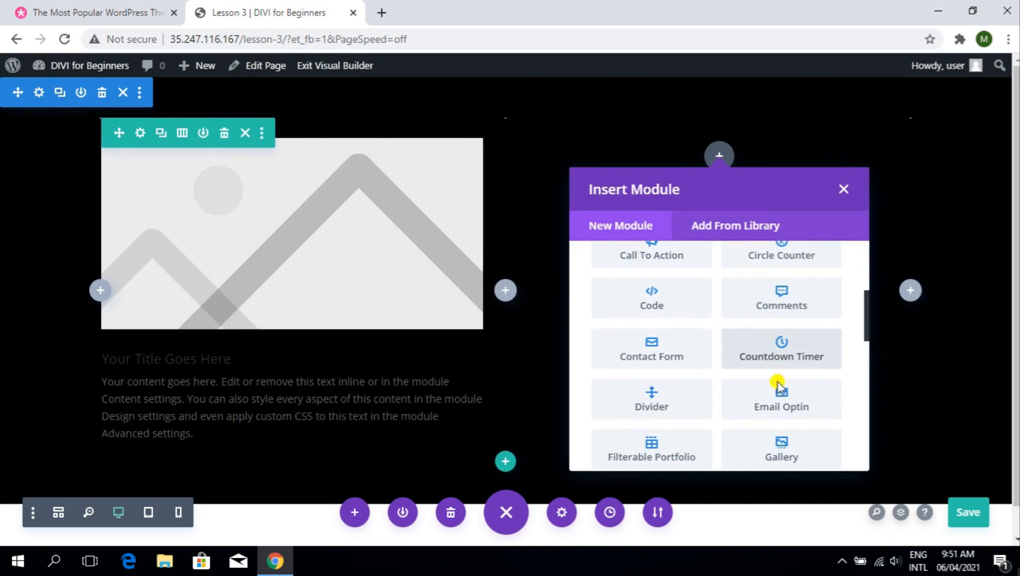
{"action": "scroll", "coordinate": [776, 378], "scroll_direction": "down", "scroll_amount": 2}
{"action": "left_click", "coordinate": [768, 334]}
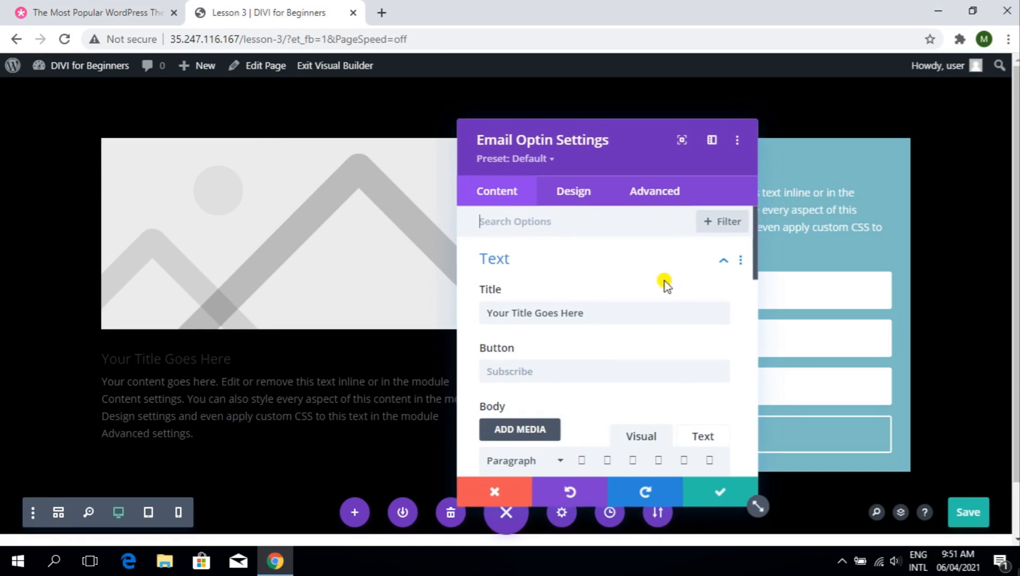
{"action": "left_click", "coordinate": [715, 485]}
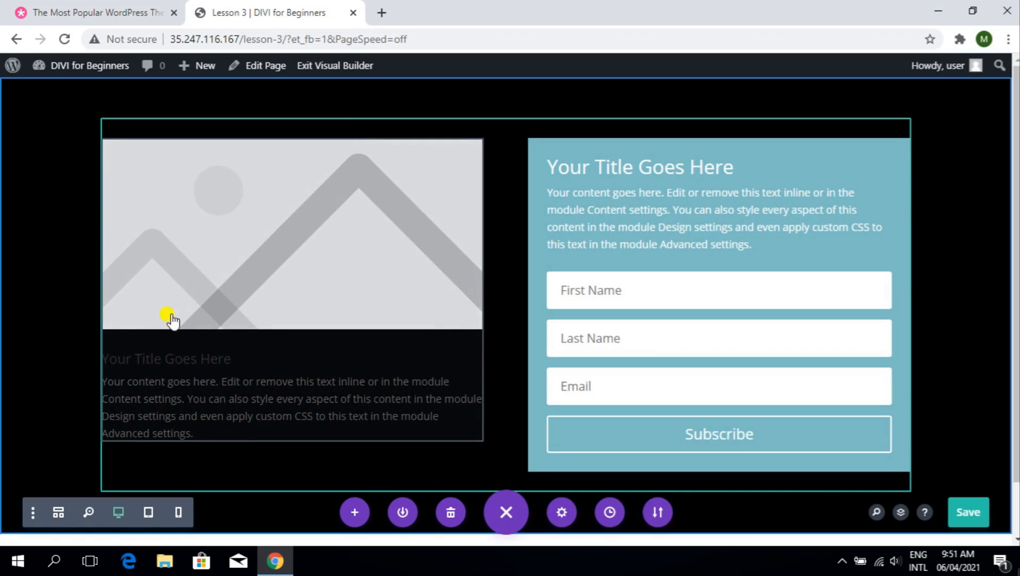
- Switch to wireframe view and rename the section as Hero Section
{"action": "left_click", "coordinate": [60, 513]}
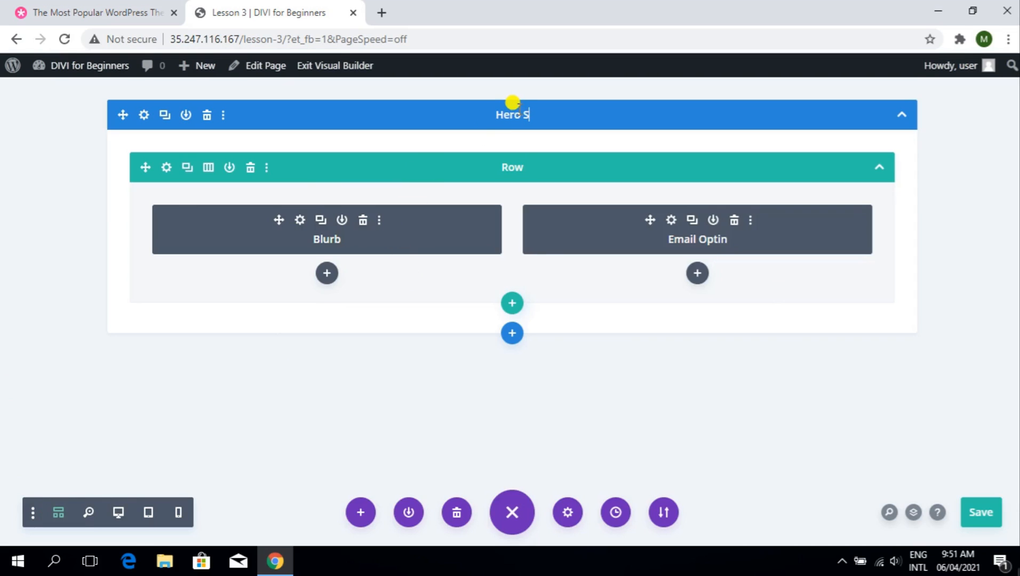
{"action": "type", "text": "ction"}
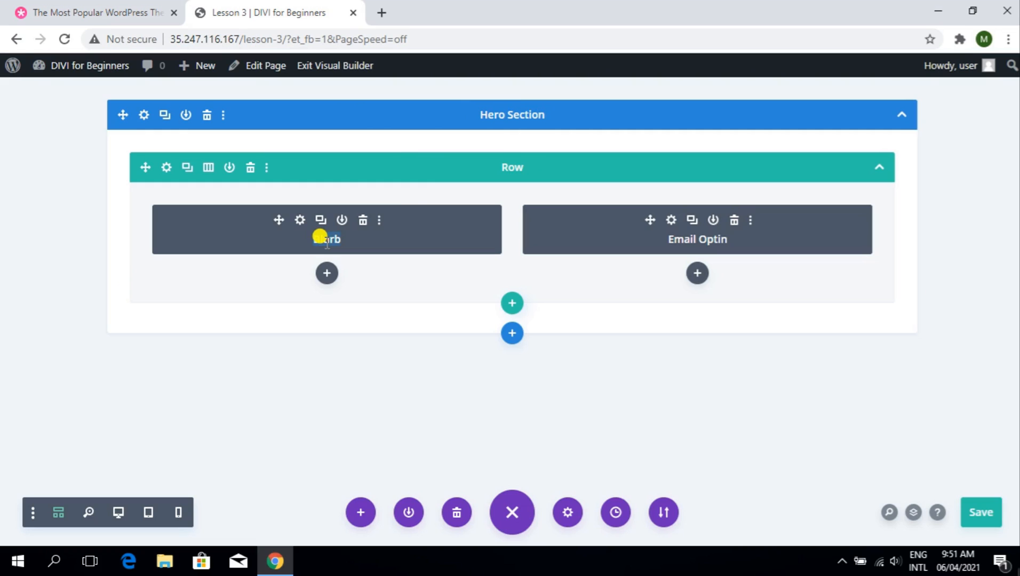
- Check the section and row insertion options in the wireframe and close them without adding anything
{"action": "left_click", "coordinate": [706, 236]}
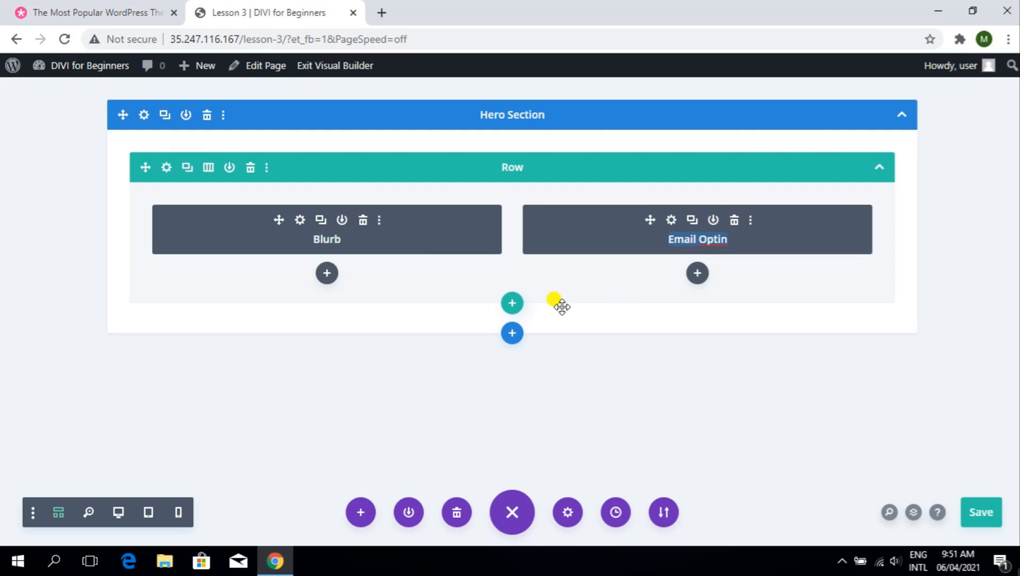
{"action": "left_click", "coordinate": [512, 335]}
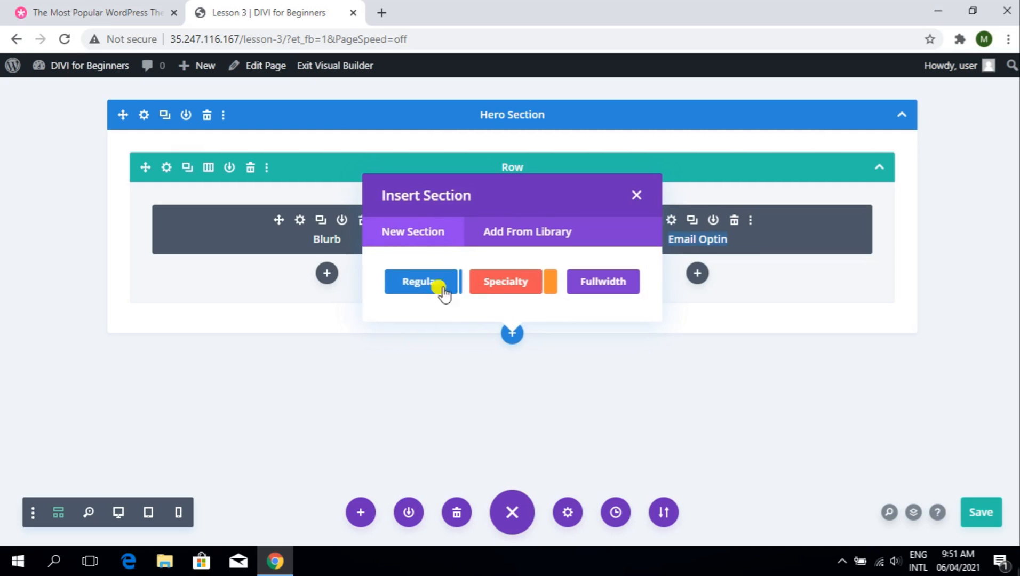
{"action": "left_click", "coordinate": [634, 198]}
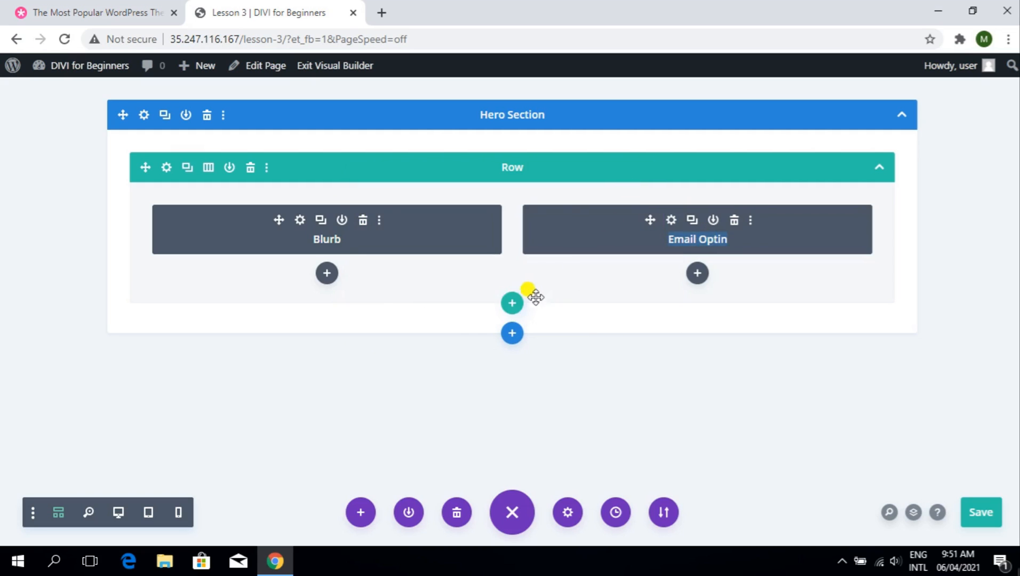
{"action": "left_click", "coordinate": [512, 303]}
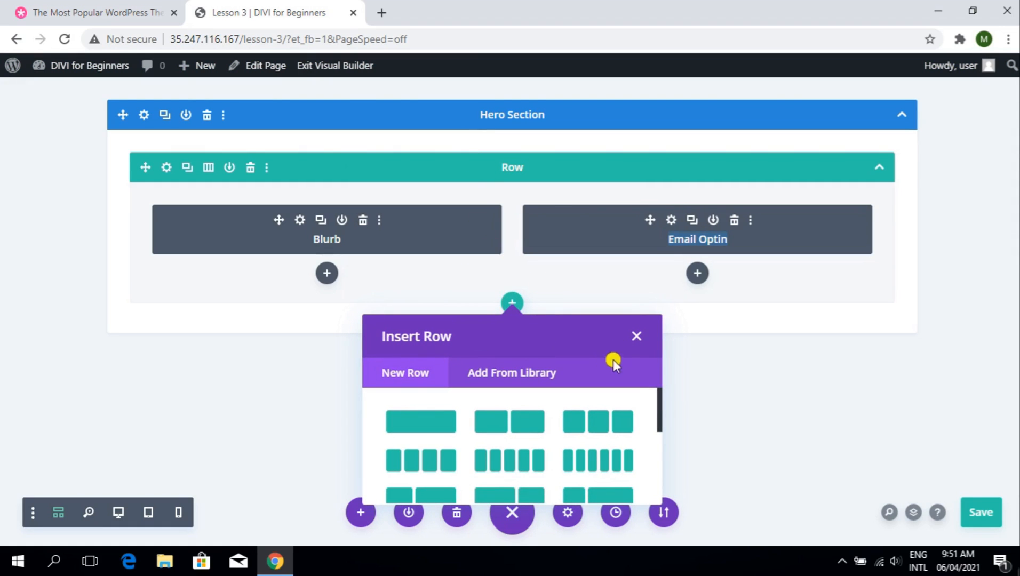
{"action": "left_click", "coordinate": [634, 336]}
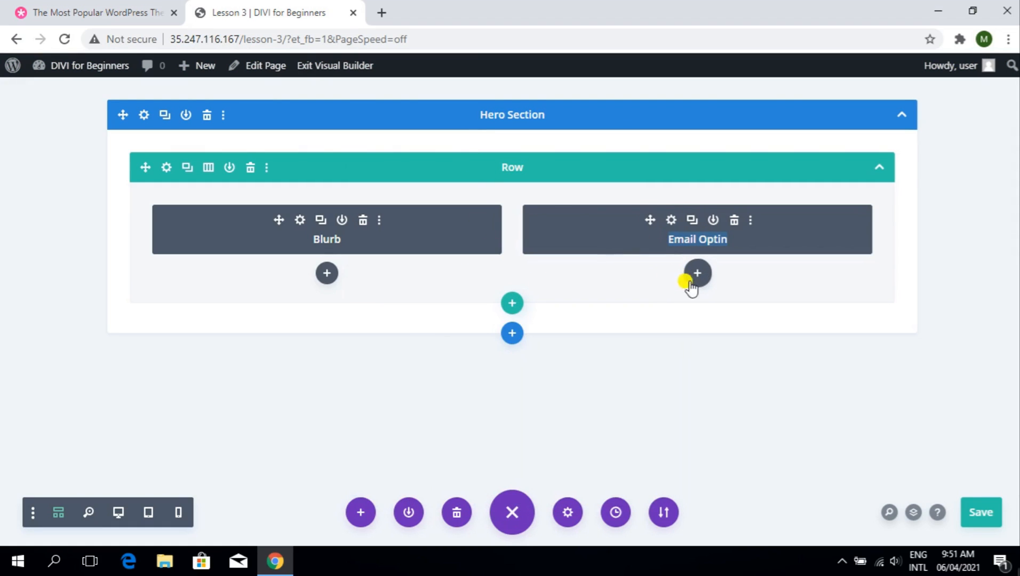
{"action": "left_click", "coordinate": [688, 282]}
{"action": "left_click", "coordinate": [819, 298]}
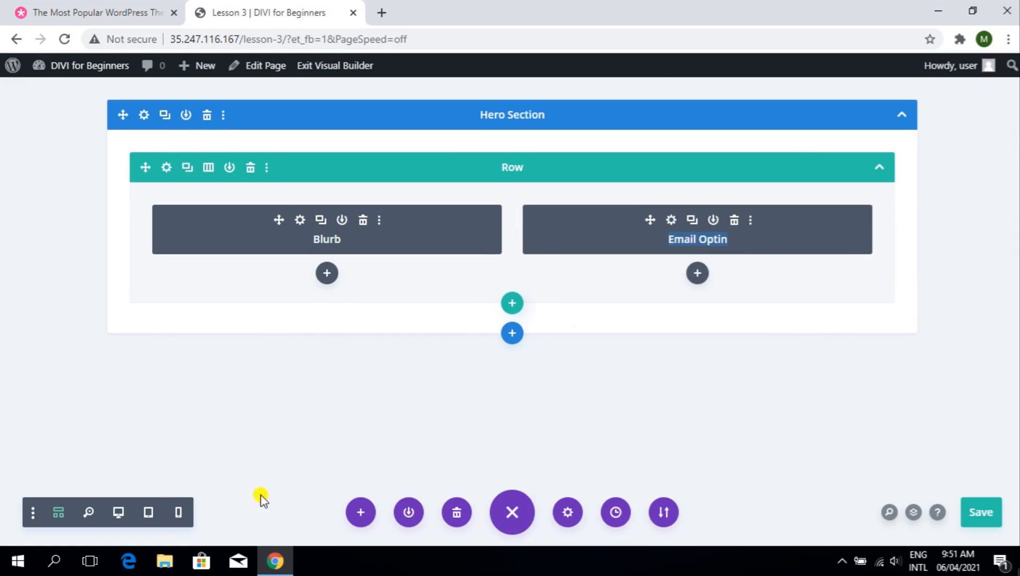
- Return to desktop view, save the page and collapse the builder toolbar
{"action": "left_click", "coordinate": [118, 512]}
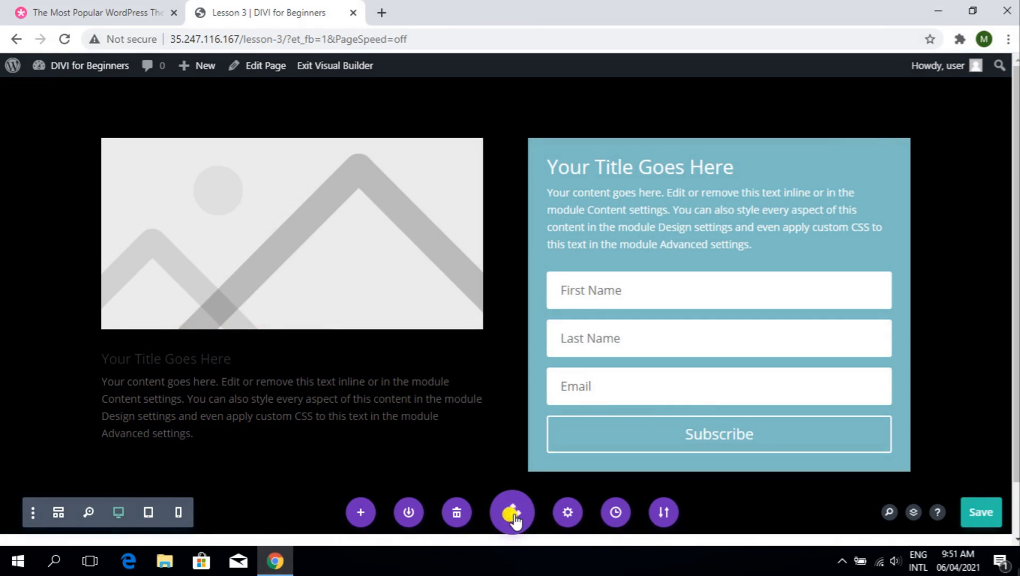
{"action": "left_click", "coordinate": [979, 509]}
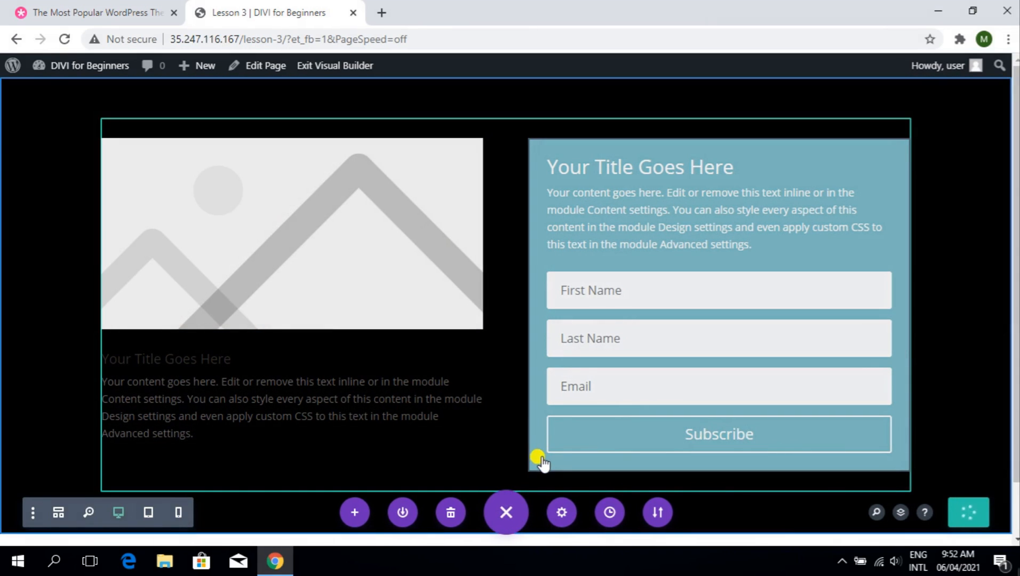
{"action": "left_click", "coordinate": [513, 513]}
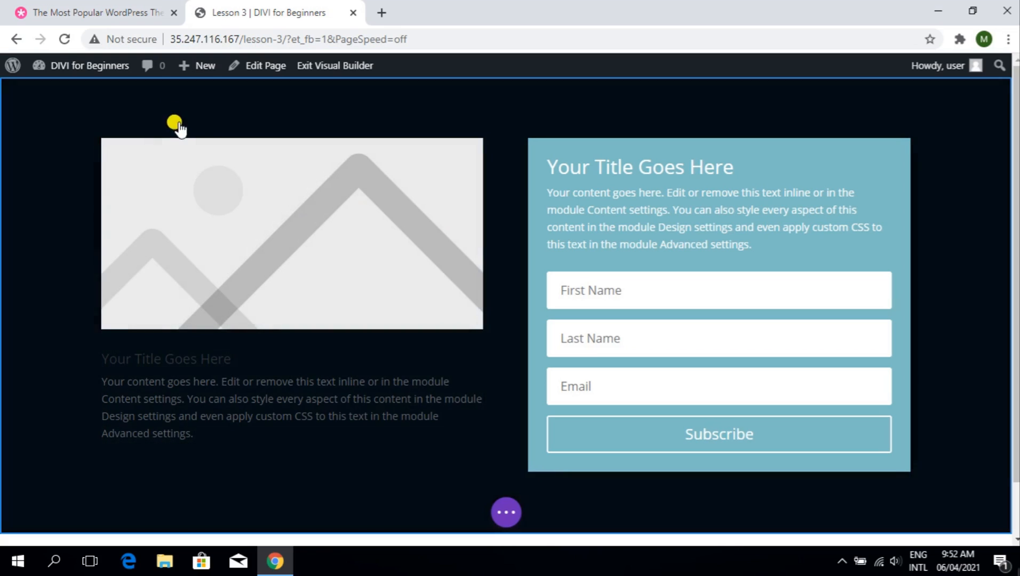
- Open the row's settings, review the first column's content and design options, and return to the row settings
{"action": "mouse_move", "coordinate": [180, 152]}
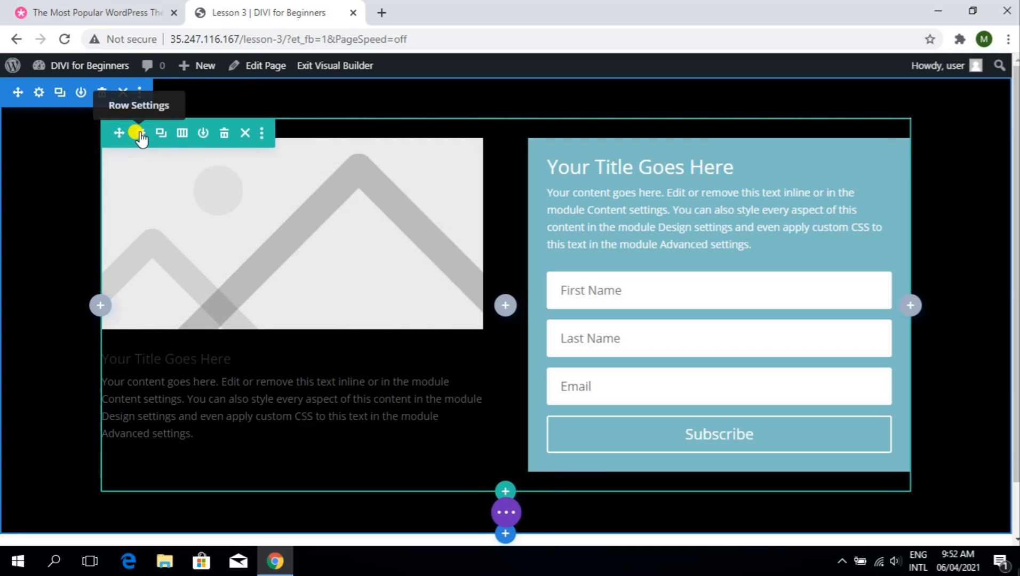
{"action": "left_click", "coordinate": [138, 133]}
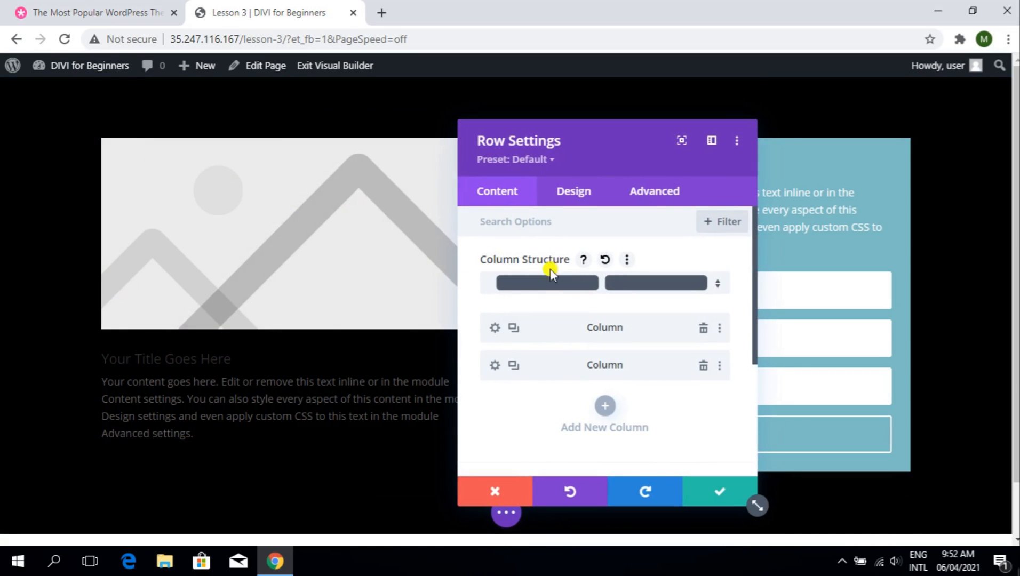
{"action": "left_click", "coordinate": [495, 330]}
{"action": "left_click", "coordinate": [511, 261]}
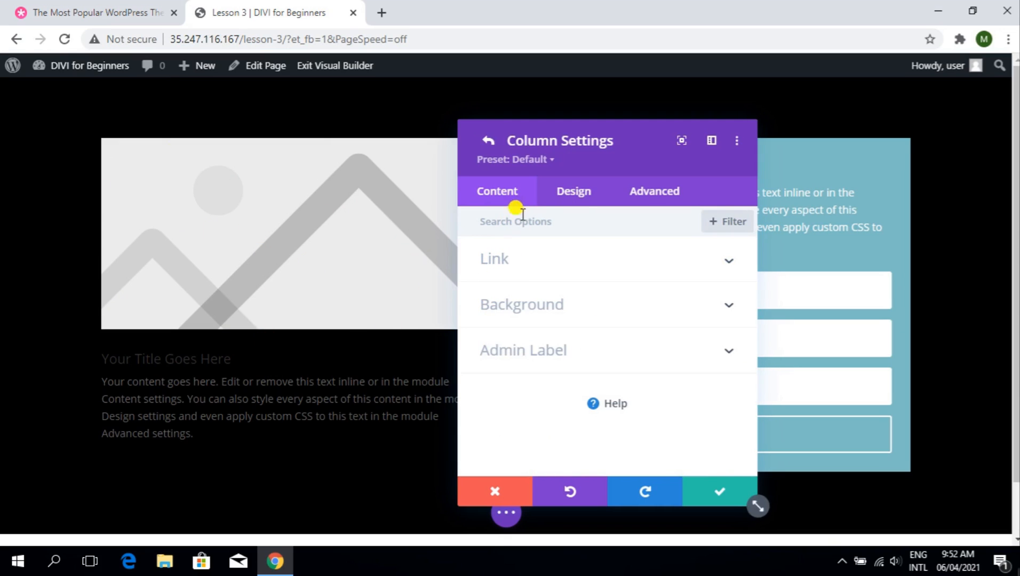
{"action": "left_click", "coordinate": [578, 192]}
{"action": "scroll", "coordinate": [576, 373], "scroll_direction": "down", "scroll_amount": 2}
{"action": "scroll", "coordinate": [576, 373], "scroll_direction": "up", "scroll_amount": 2}
{"action": "left_click", "coordinate": [499, 190]}
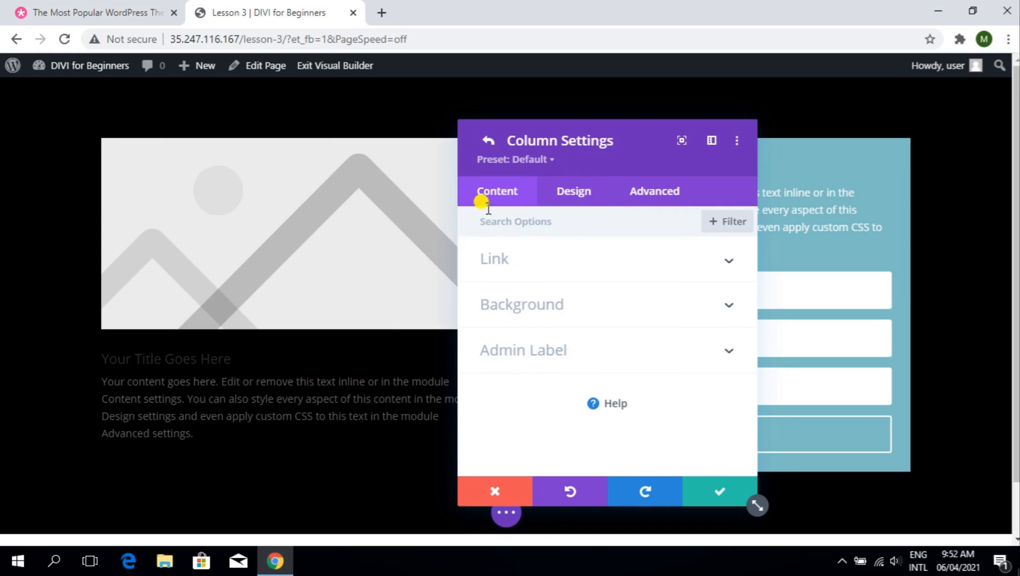
{"action": "left_click", "coordinate": [692, 491]}
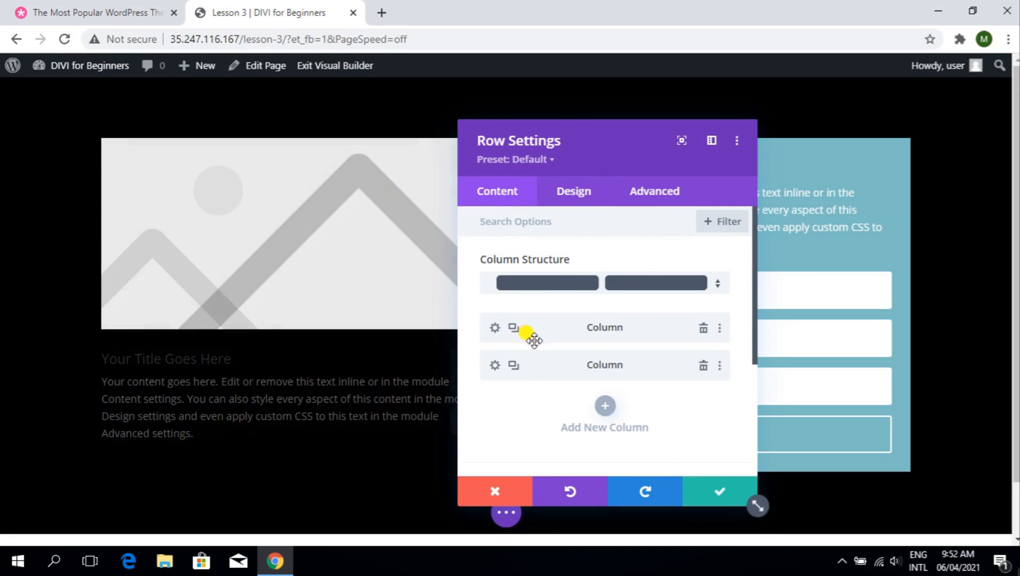
- Try six-column and three-column structures on the row, restore two equal columns and save the row settings
{"action": "left_click_drag", "start_coordinate": [612, 329], "coordinate": [577, 380]}
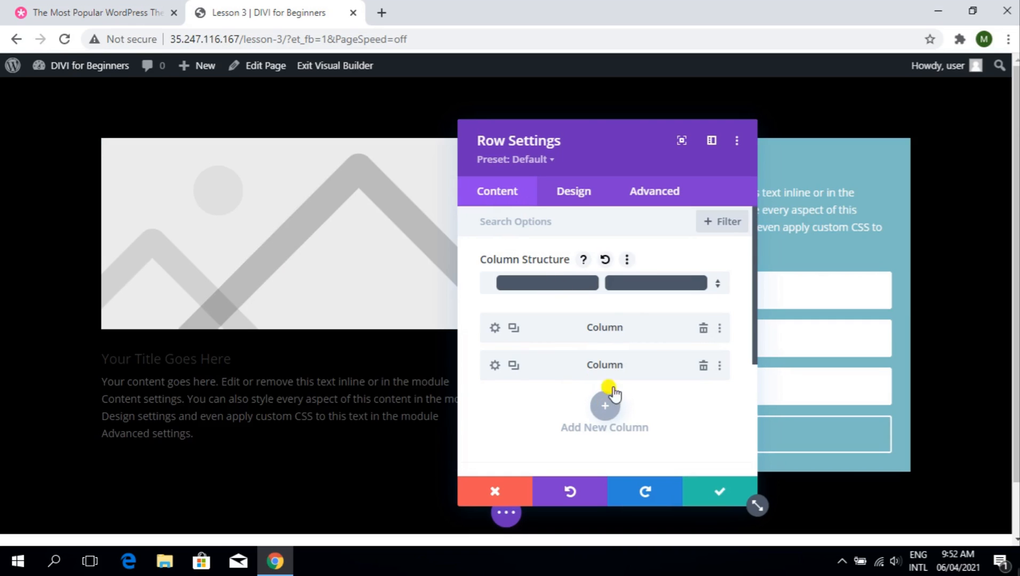
{"action": "left_click", "coordinate": [649, 283]}
{"action": "scroll", "coordinate": [616, 320], "scroll_direction": "down", "scroll_amount": 3}
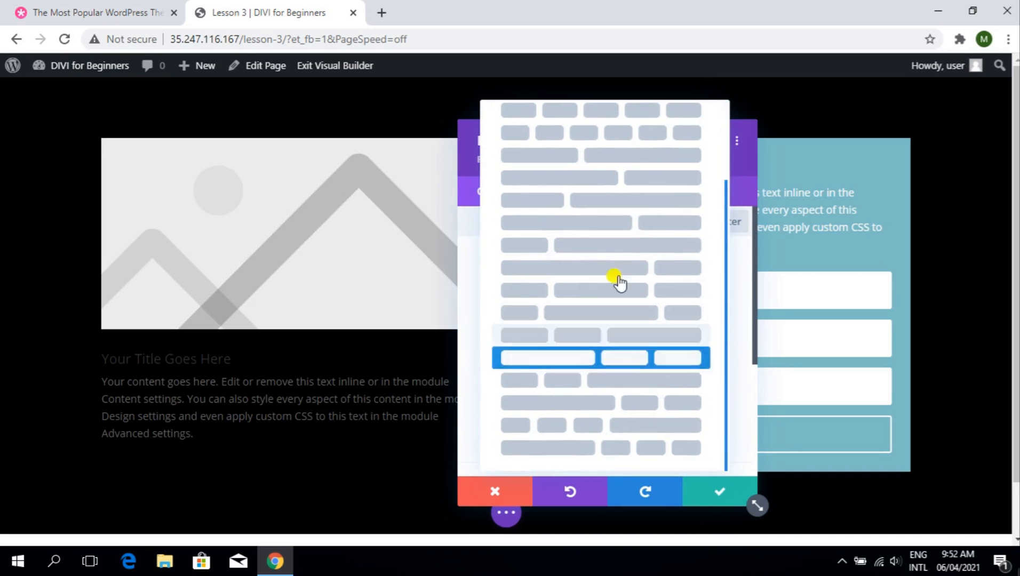
{"action": "scroll", "coordinate": [610, 262], "scroll_direction": "up", "scroll_amount": 3}
{"action": "left_click", "coordinate": [607, 234]}
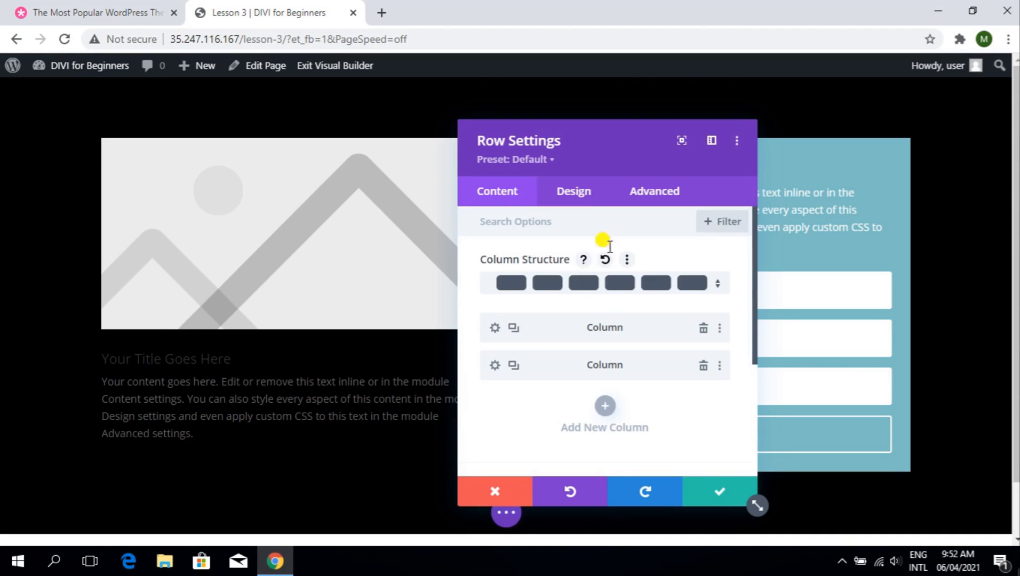
{"action": "left_click", "coordinate": [620, 282]}
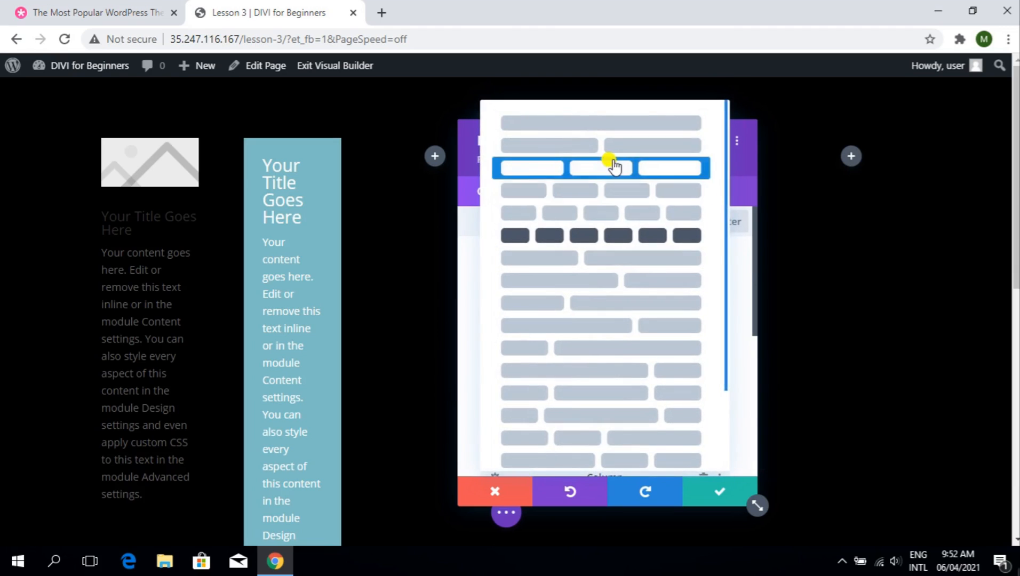
{"action": "left_click", "coordinate": [613, 166]}
{"action": "left_click", "coordinate": [596, 284]}
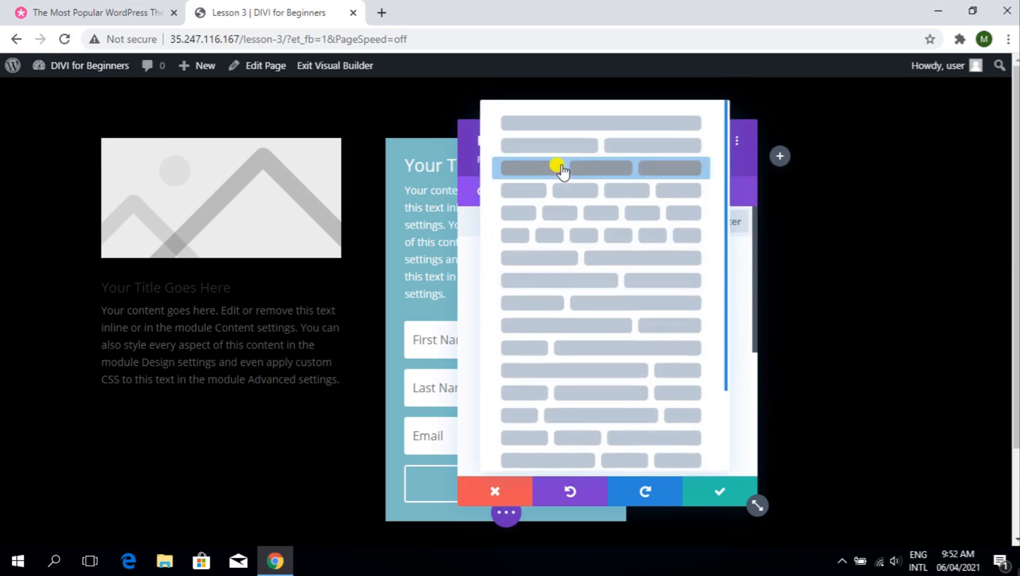
{"action": "left_click", "coordinate": [553, 146]}
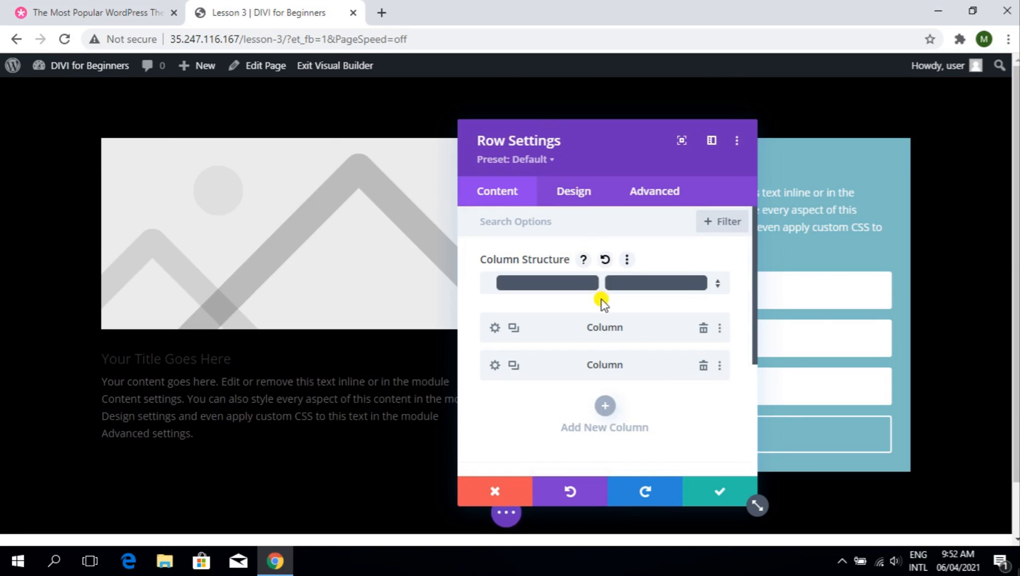
{"action": "scroll", "coordinate": [656, 400], "scroll_direction": "down", "scroll_amount": 3}
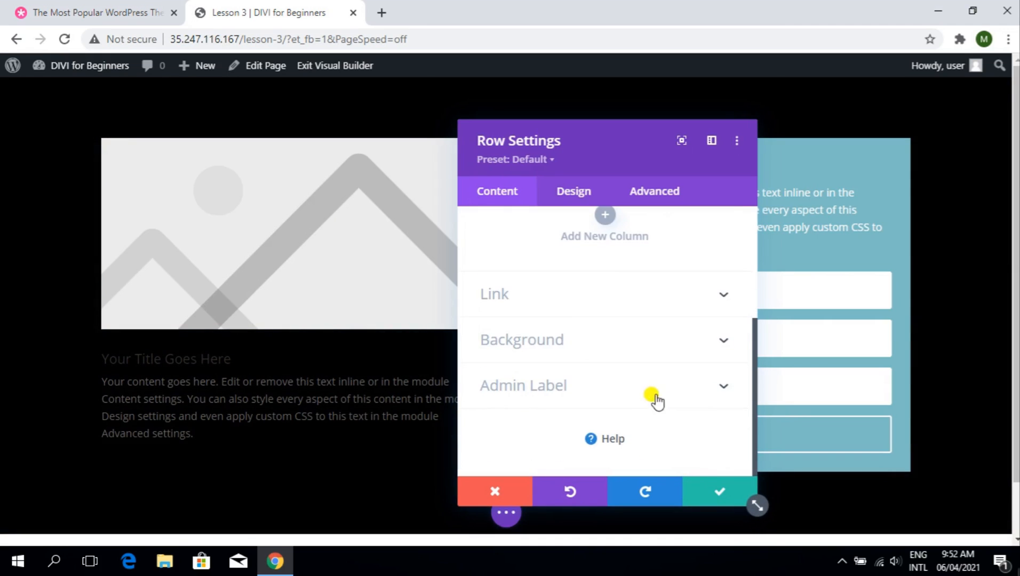
{"action": "left_click", "coordinate": [691, 485]}
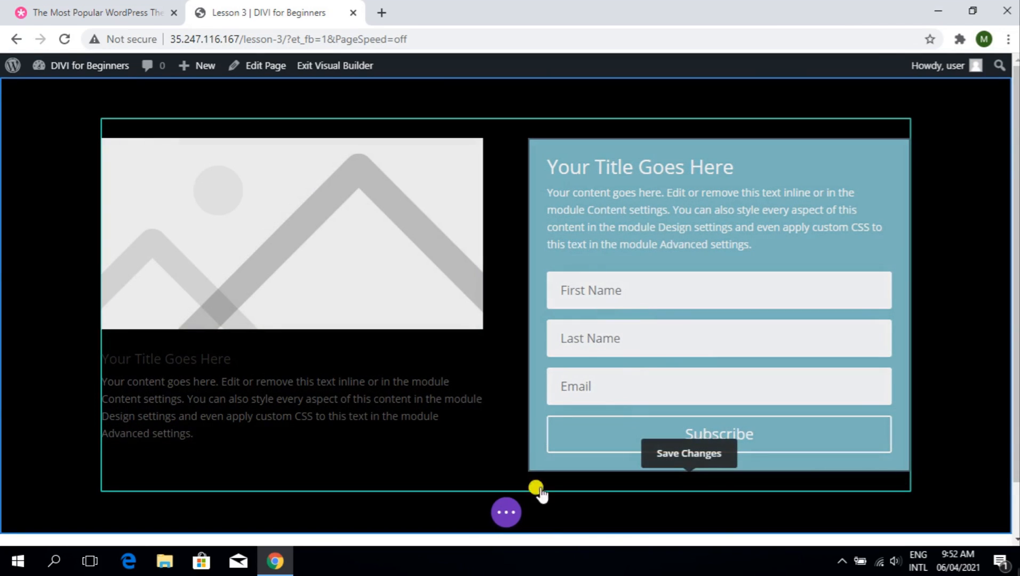
- Open the layout library and examine the premade layout packs, the number of layouts and the available categories
{"action": "left_click", "coordinate": [505, 513]}
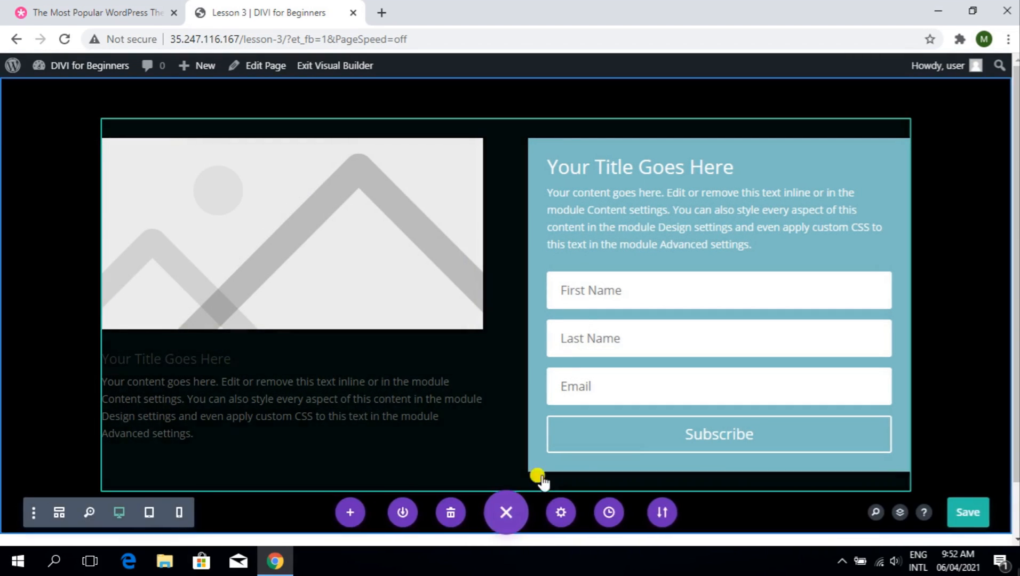
{"action": "left_click", "coordinate": [353, 513]}
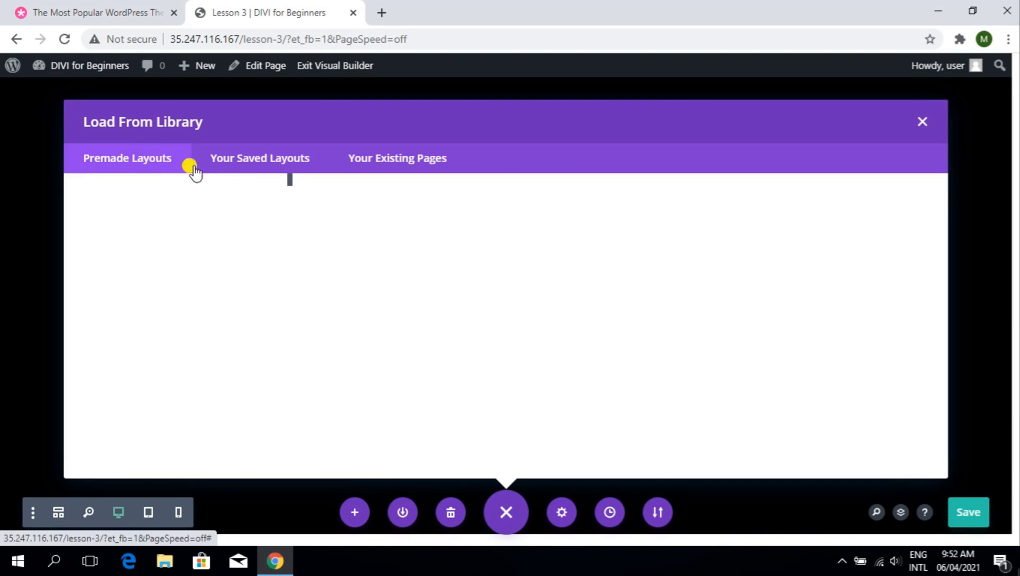
{"action": "left_click_drag", "start_coordinate": [280, 215], "coordinate": [397, 221]}
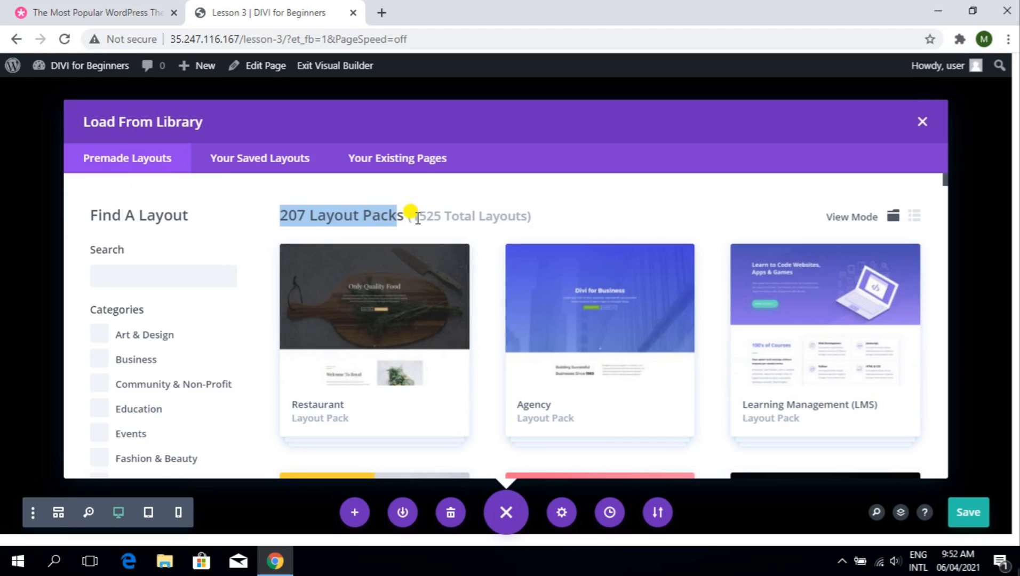
{"action": "left_click_drag", "start_coordinate": [412, 218], "coordinate": [516, 218]}
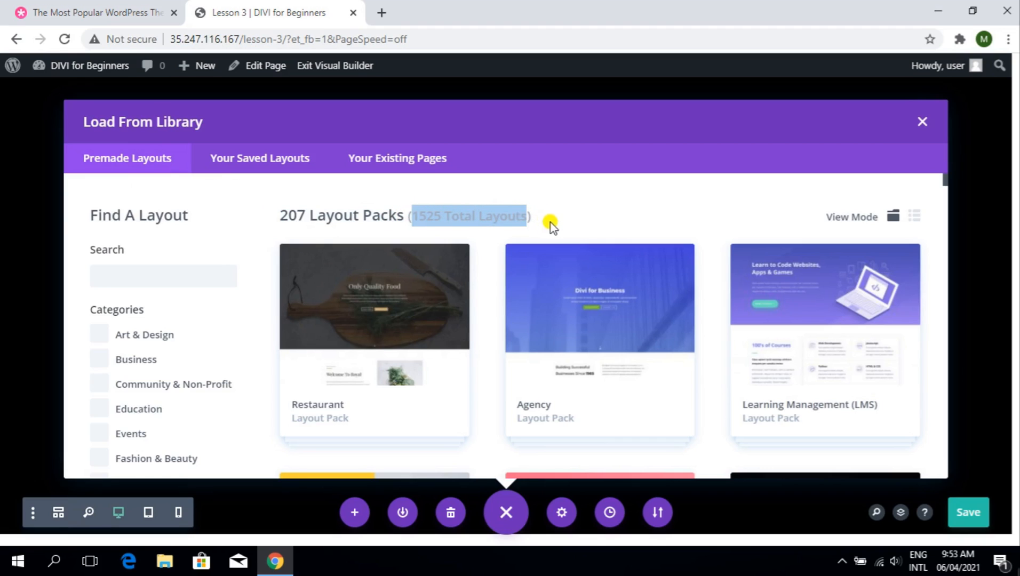
{"action": "left_click", "coordinate": [538, 231]}
{"action": "left_click_drag", "start_coordinate": [527, 223], "coordinate": [422, 221]}
{"action": "left_click", "coordinate": [480, 242]}
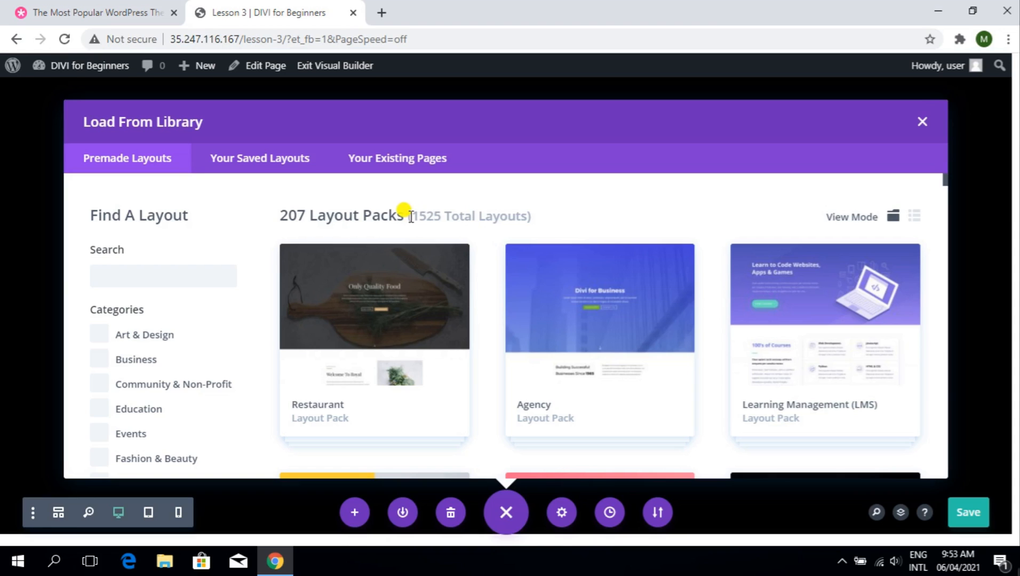
{"action": "left_click_drag", "start_coordinate": [415, 218], "coordinate": [524, 217]}
{"action": "left_click", "coordinate": [572, 225]}
{"action": "scroll", "coordinate": [264, 392], "scroll_direction": "down", "scroll_amount": 1}
{"action": "scroll", "coordinate": [264, 393], "scroll_direction": "down", "scroll_amount": 1}
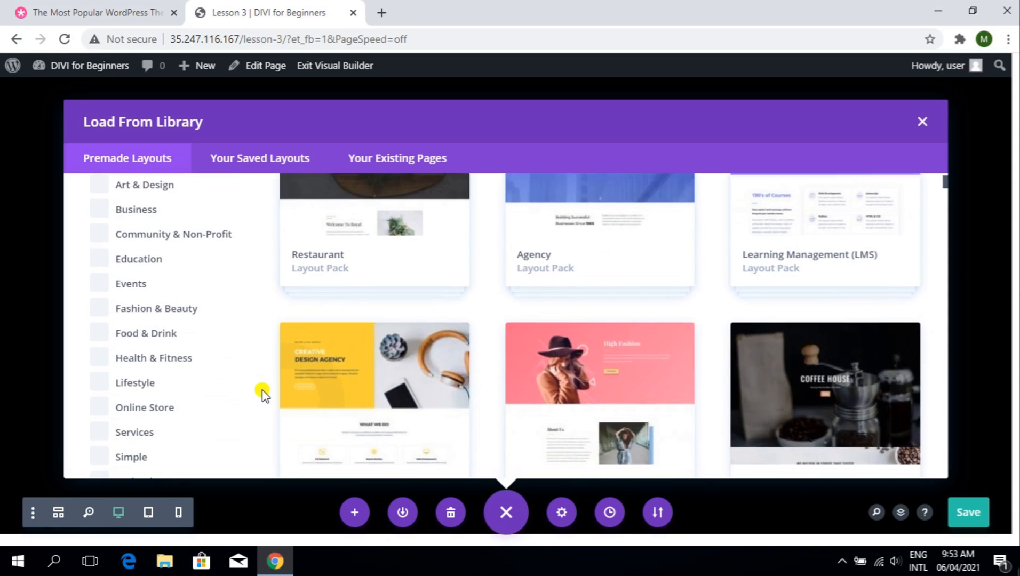
{"action": "scroll", "coordinate": [264, 393], "scroll_direction": "up", "scroll_amount": 1}
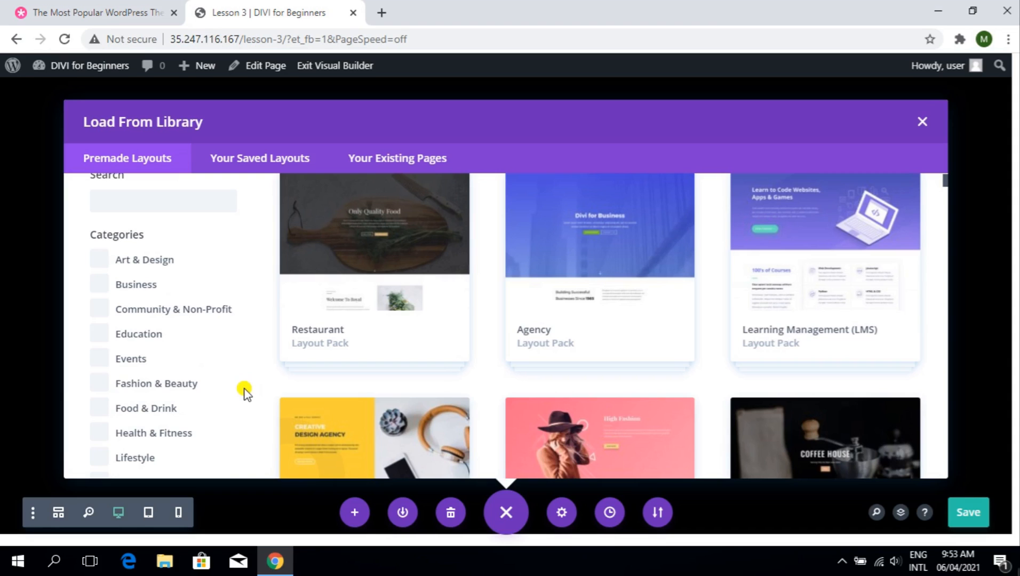
- Filter the premade layouts by the Business category and browse the matching layout packs
{"action": "left_click", "coordinate": [100, 285]}
{"action": "left_click", "coordinate": [166, 281]}
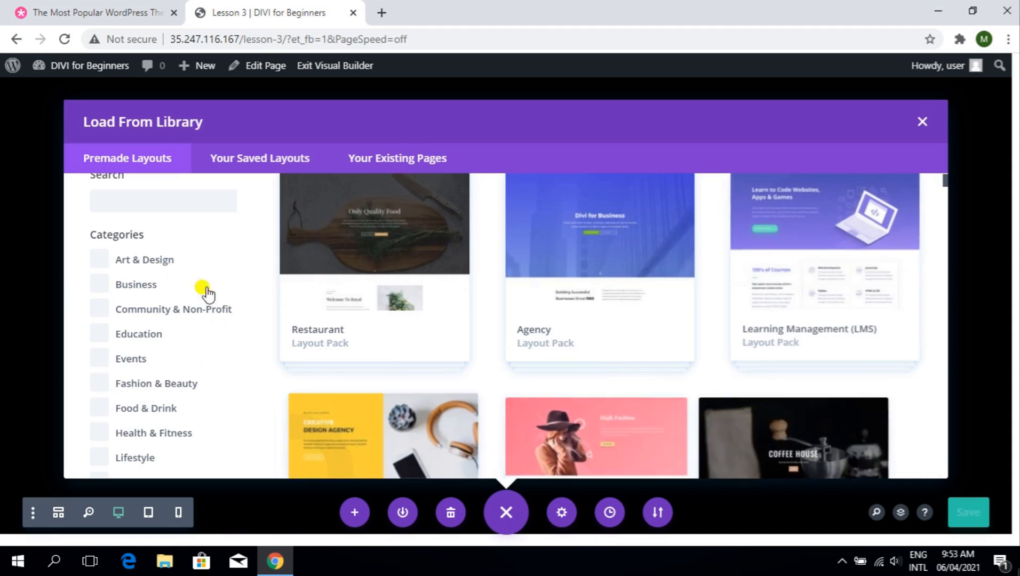
{"action": "left_click", "coordinate": [100, 288]}
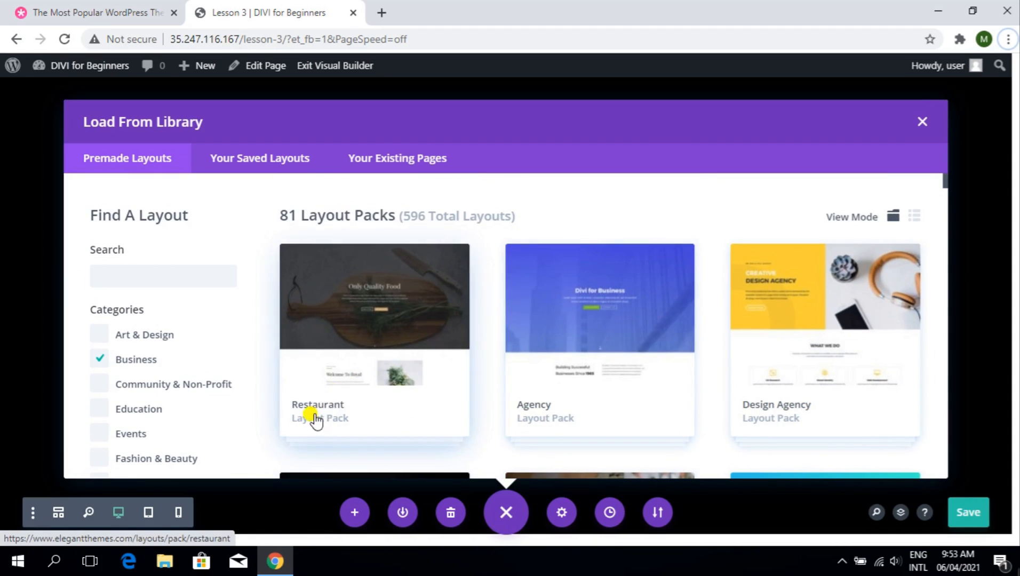
{"action": "scroll", "coordinate": [760, 408], "scroll_direction": "down", "scroll_amount": 10}
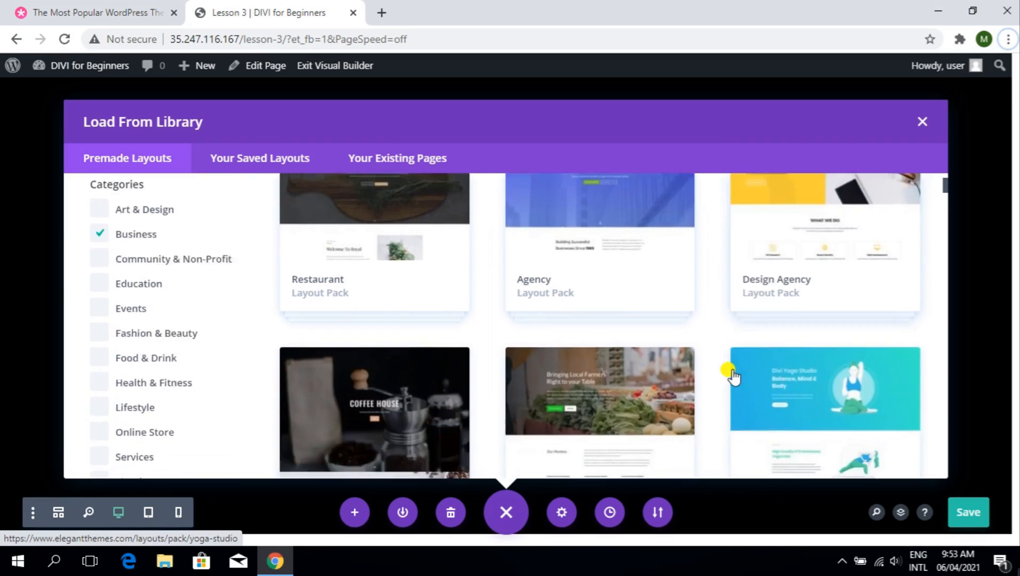
{"action": "scroll", "coordinate": [805, 223], "scroll_direction": "down", "scroll_amount": 5}
{"action": "scroll", "coordinate": [805, 222], "scroll_direction": "up", "scroll_amount": 5}
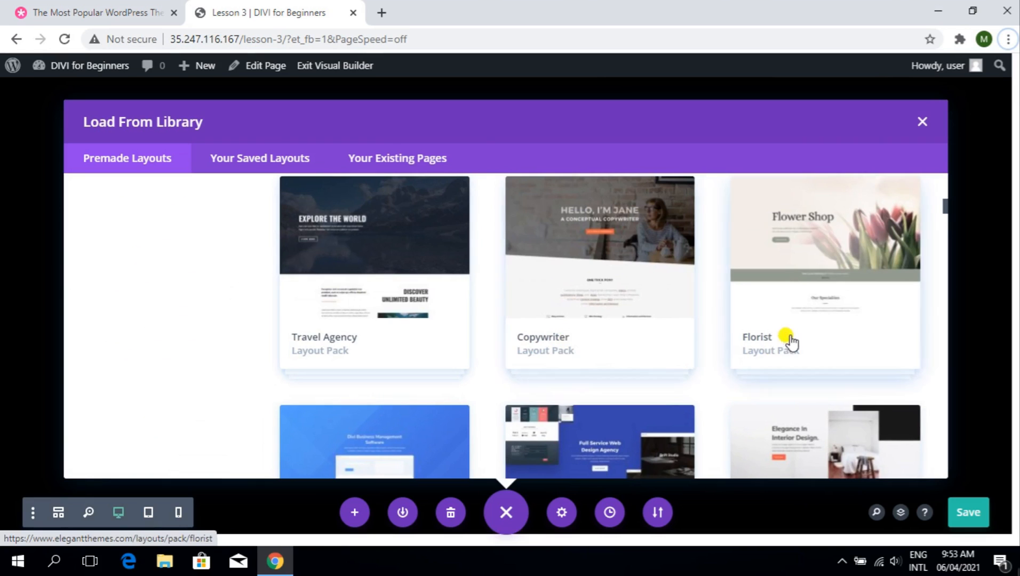
{"action": "scroll", "coordinate": [784, 344], "scroll_direction": "down", "scroll_amount": 5}
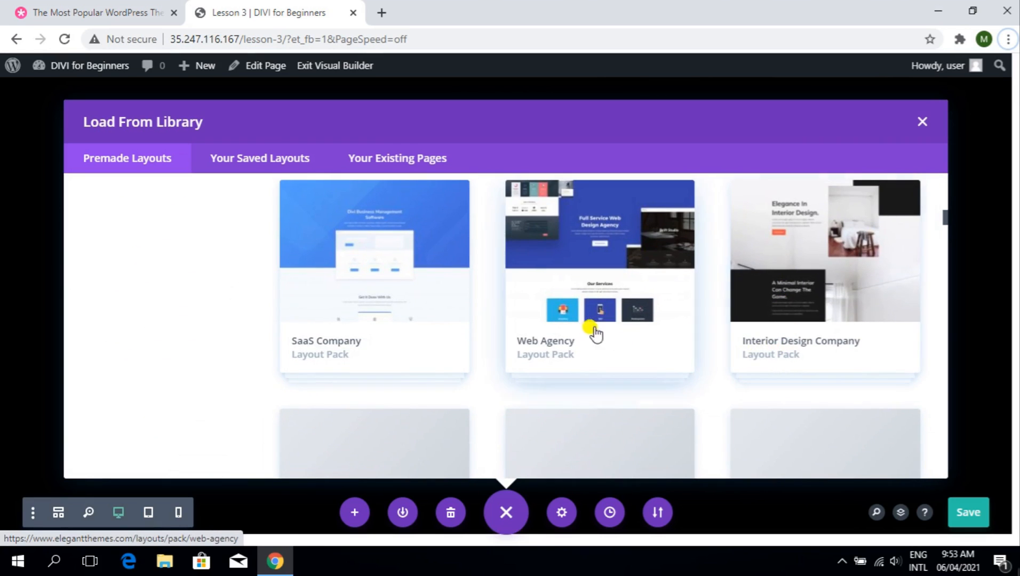
{"action": "scroll", "coordinate": [323, 358], "scroll_direction": "down", "scroll_amount": 5}
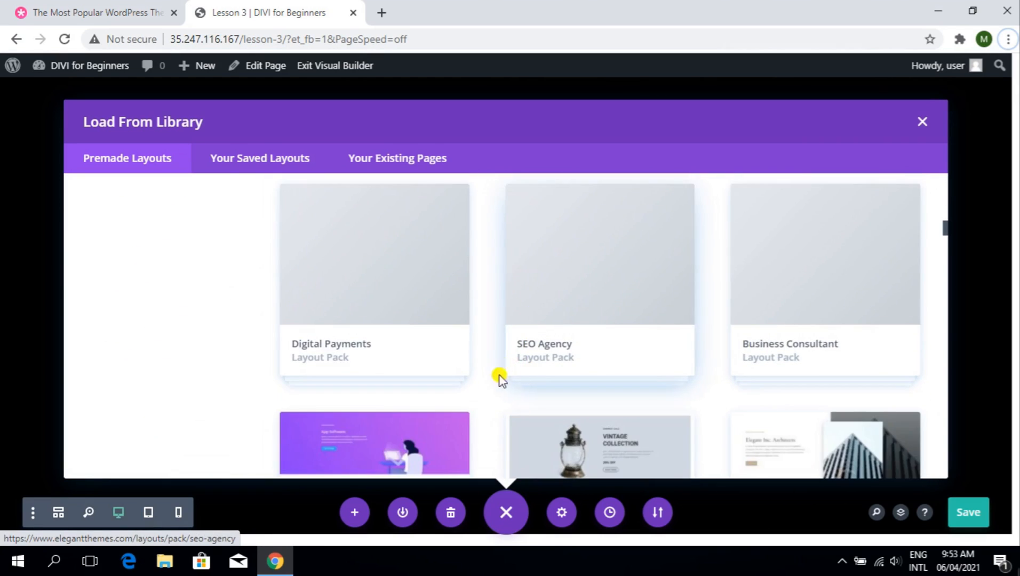
- Examine the further Business layout packs in the premade layouts list, from Digital Payments and SEO Agency through Dentist and Funeral Home
{"action": "scroll", "coordinate": [496, 373], "scroll_direction": "down", "scroll_amount": 3}
{"action": "scroll", "coordinate": [362, 403], "scroll_direction": "down", "scroll_amount": 2}
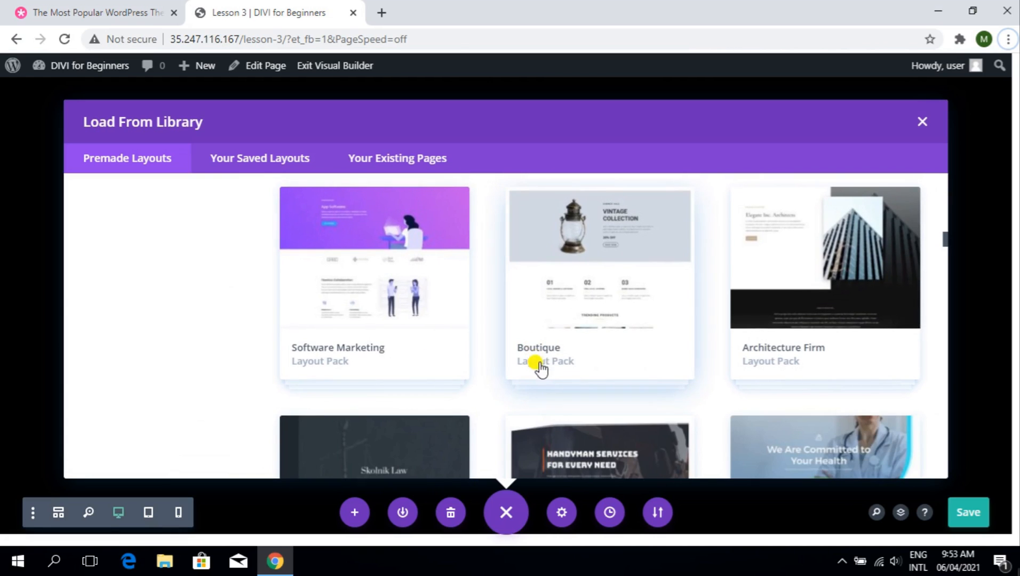
{"action": "scroll", "coordinate": [619, 385], "scroll_direction": "down", "scroll_amount": 5}
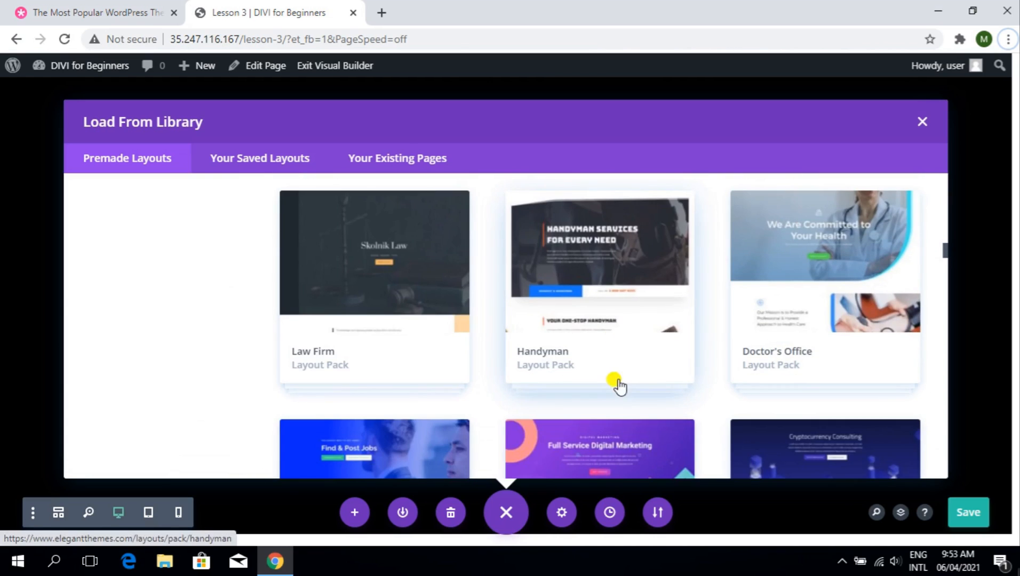
{"action": "scroll", "coordinate": [491, 397], "scroll_direction": "down", "scroll_amount": 5}
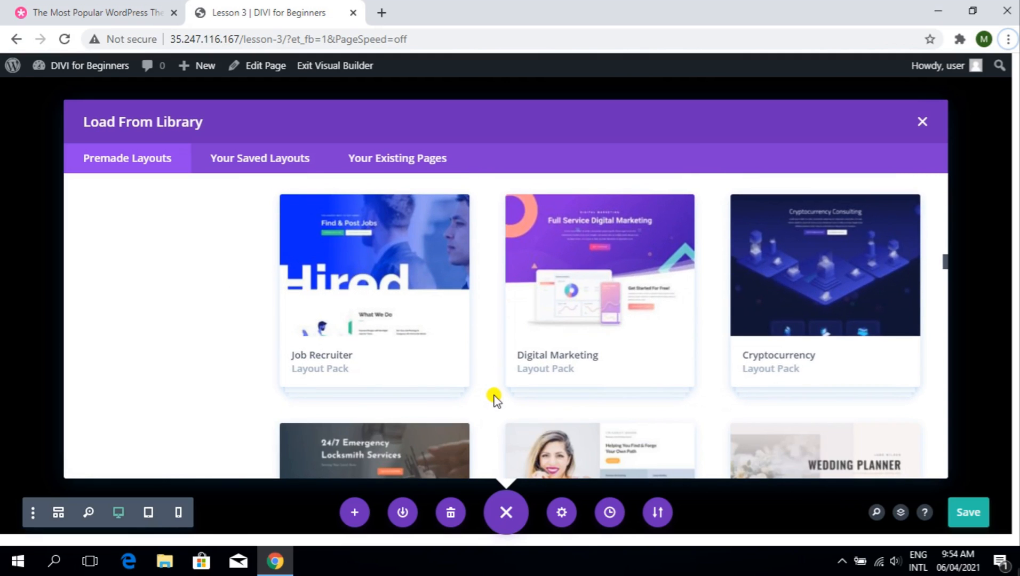
{"action": "scroll", "coordinate": [494, 398], "scroll_direction": "down", "scroll_amount": 3}
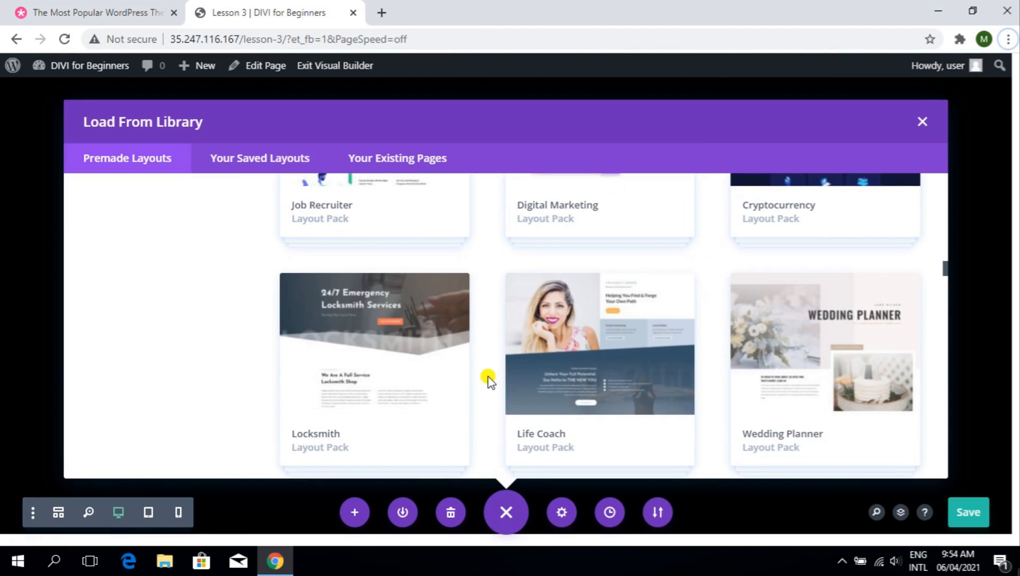
{"action": "scroll", "coordinate": [489, 380], "scroll_direction": "down", "scroll_amount": 5}
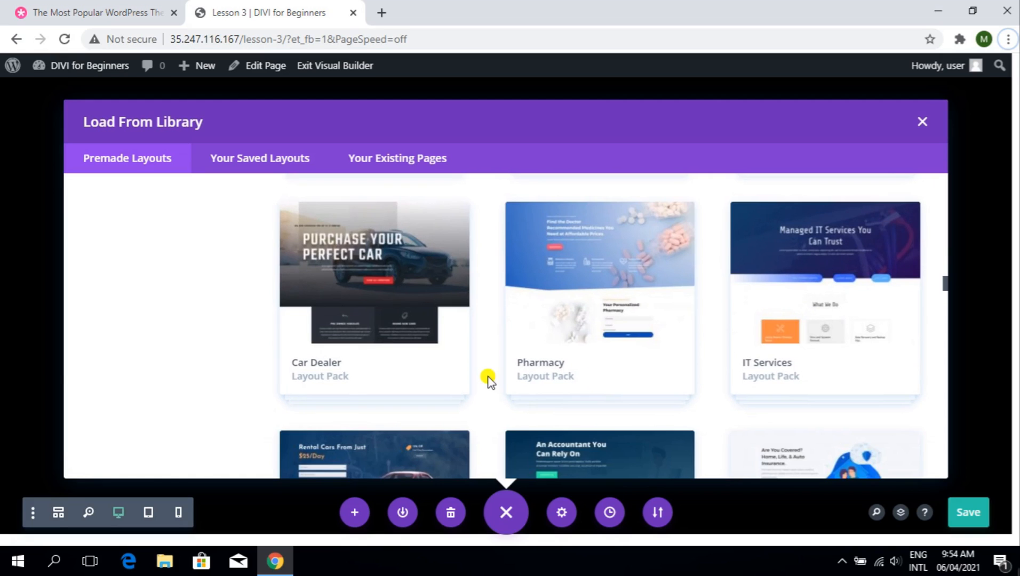
{"action": "scroll", "coordinate": [487, 378], "scroll_direction": "down", "scroll_amount": 1}
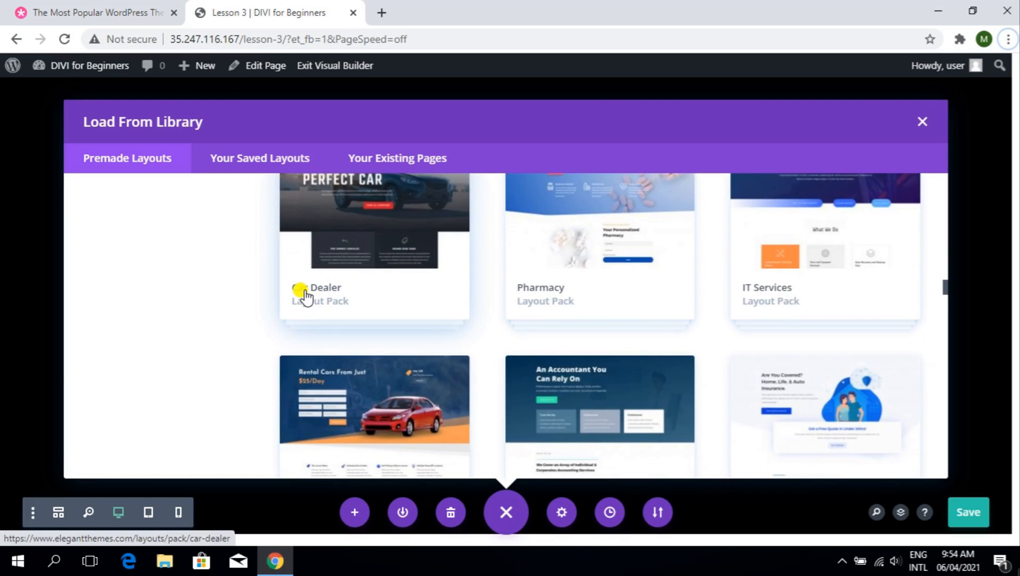
{"action": "scroll", "coordinate": [416, 309], "scroll_direction": "up", "scroll_amount": 1}
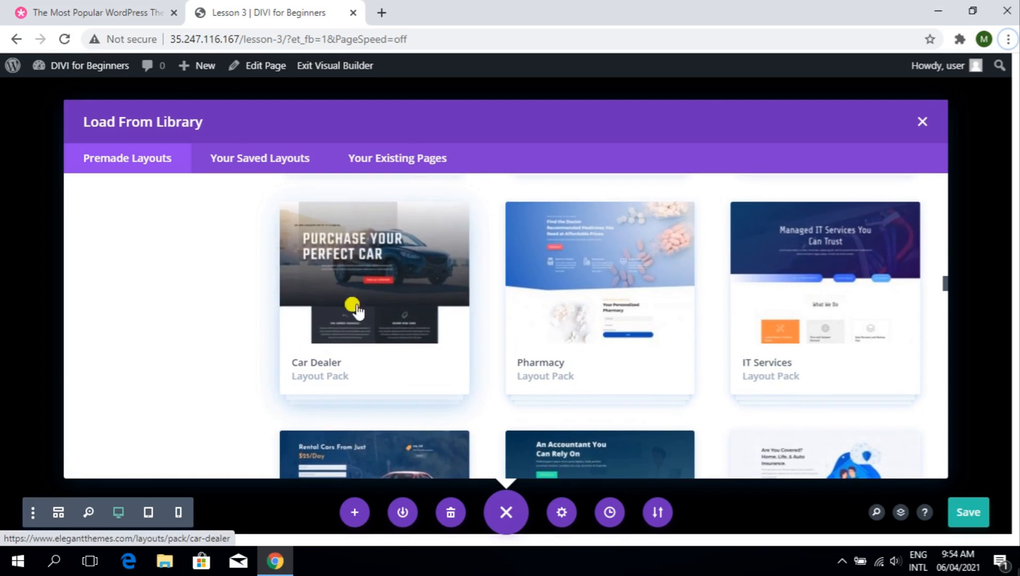
{"action": "scroll", "coordinate": [392, 328], "scroll_direction": "down", "scroll_amount": 1}
{"action": "scroll", "coordinate": [392, 328], "scroll_direction": "down", "scroll_amount": 2}
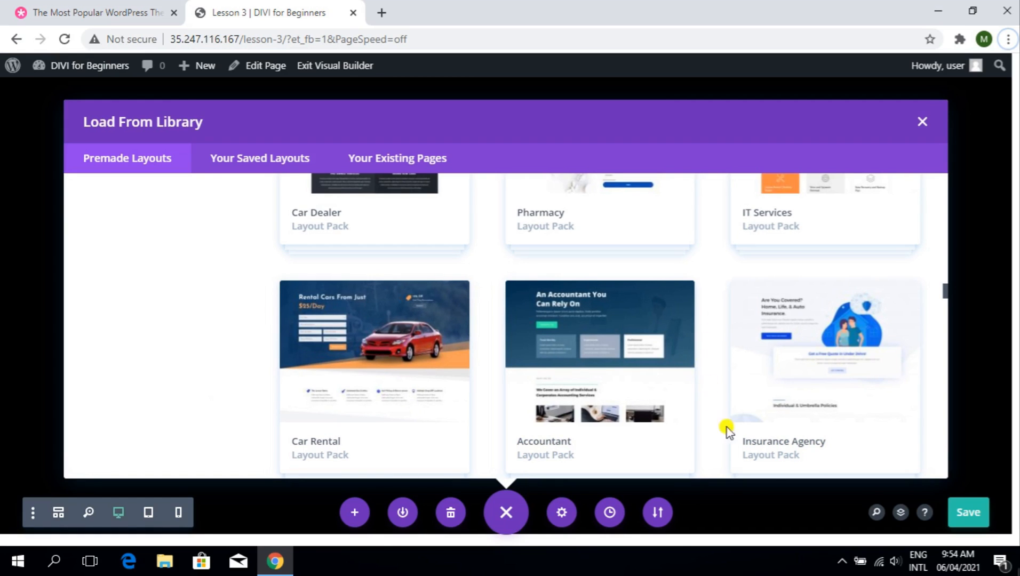
{"action": "scroll", "coordinate": [730, 368], "scroll_direction": "down", "scroll_amount": 4}
{"action": "scroll", "coordinate": [610, 354], "scroll_direction": "down", "scroll_amount": 3}
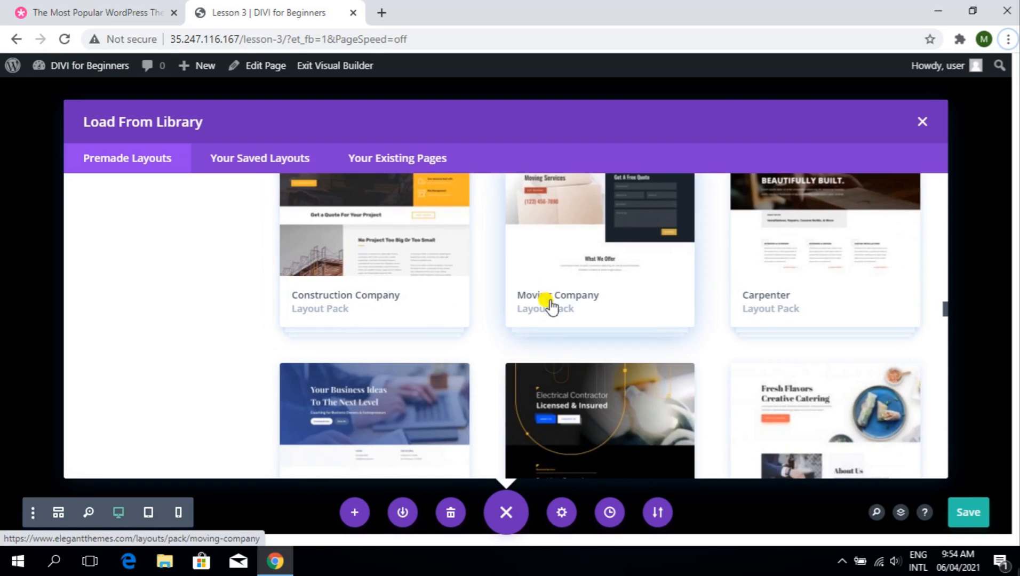
{"action": "scroll", "coordinate": [698, 362], "scroll_direction": "down", "scroll_amount": 3}
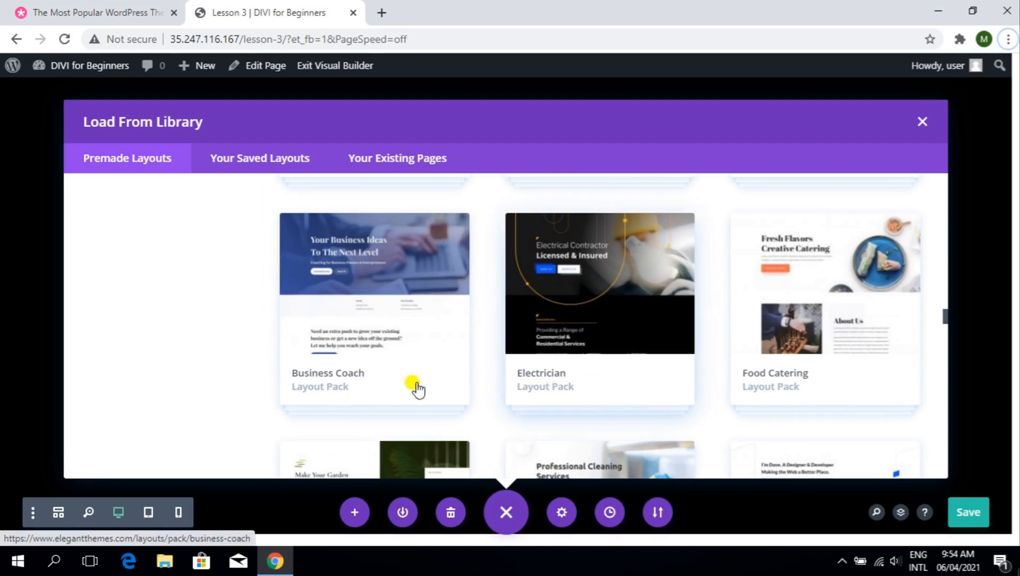
{"action": "scroll", "coordinate": [751, 376], "scroll_direction": "down", "scroll_amount": 1}
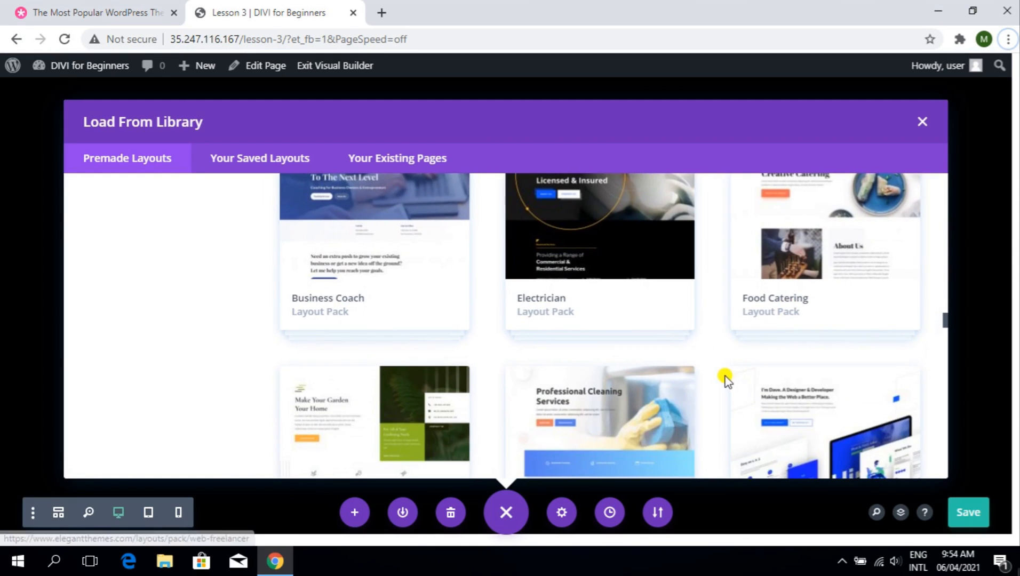
{"action": "scroll", "coordinate": [719, 359], "scroll_direction": "down", "scroll_amount": 4}
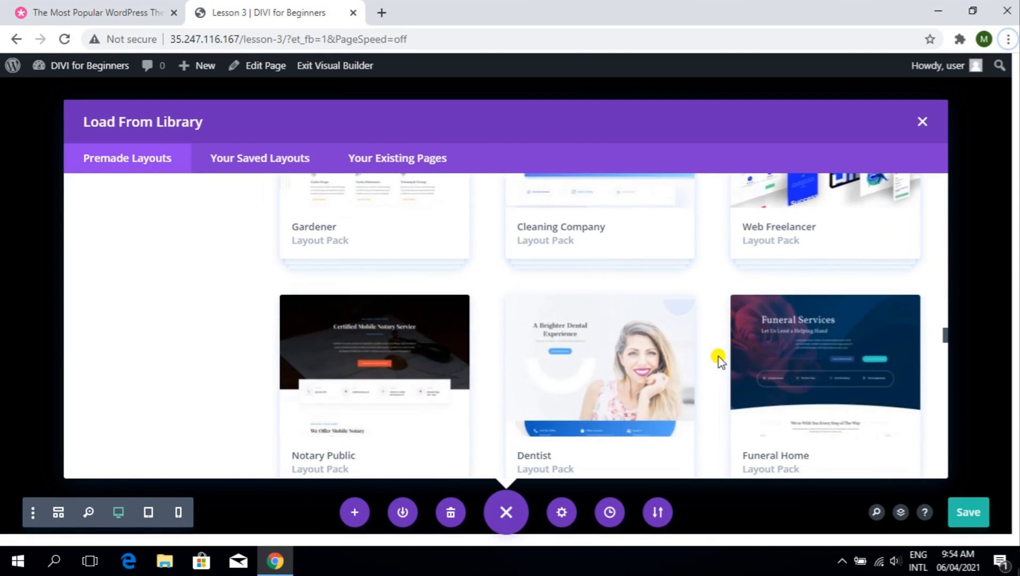
{"action": "scroll", "coordinate": [719, 360], "scroll_direction": "down", "scroll_amount": 12}
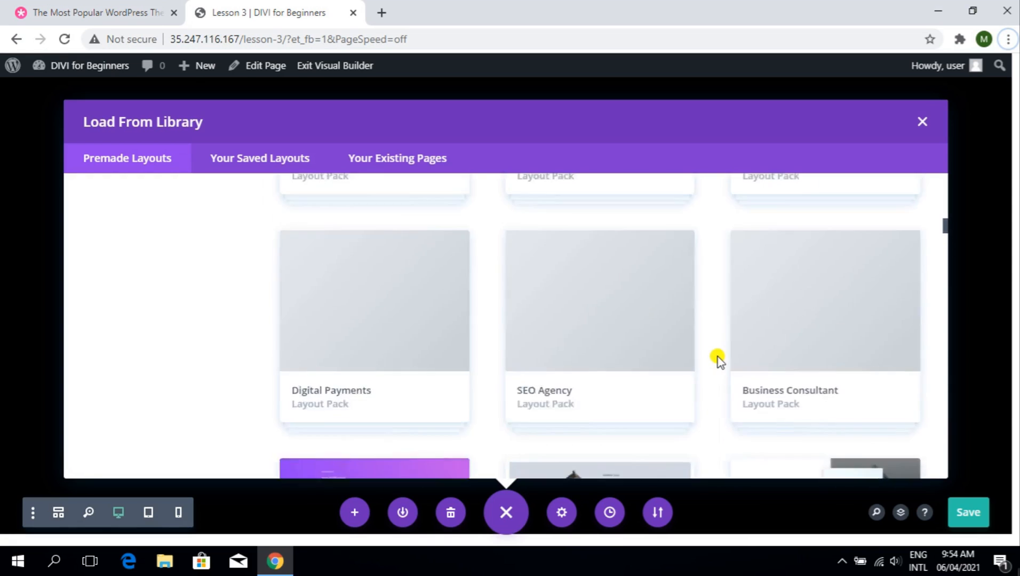
- Go back to the start of the premade layouts, check the saved layouts and close the library
{"action": "scroll", "coordinate": [718, 360], "scroll_direction": "up", "scroll_amount": 15}
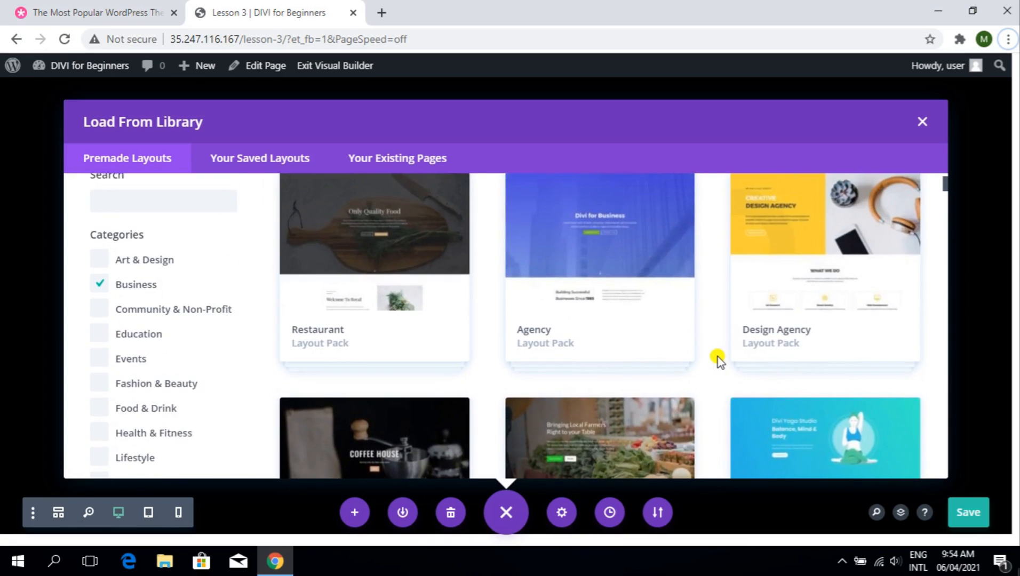
{"action": "scroll", "coordinate": [718, 360], "scroll_direction": "up", "scroll_amount": 2}
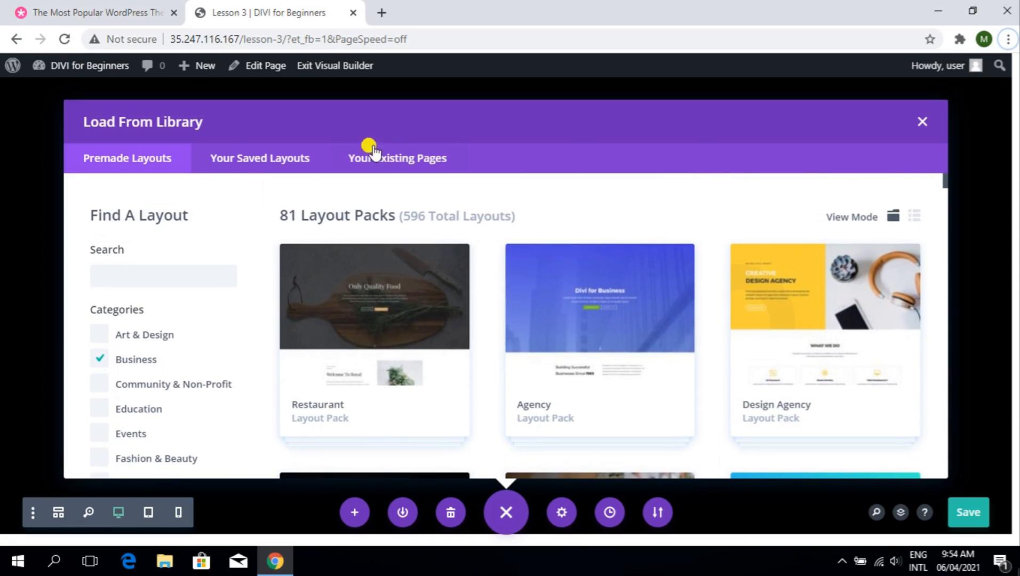
{"action": "left_click", "coordinate": [259, 171]}
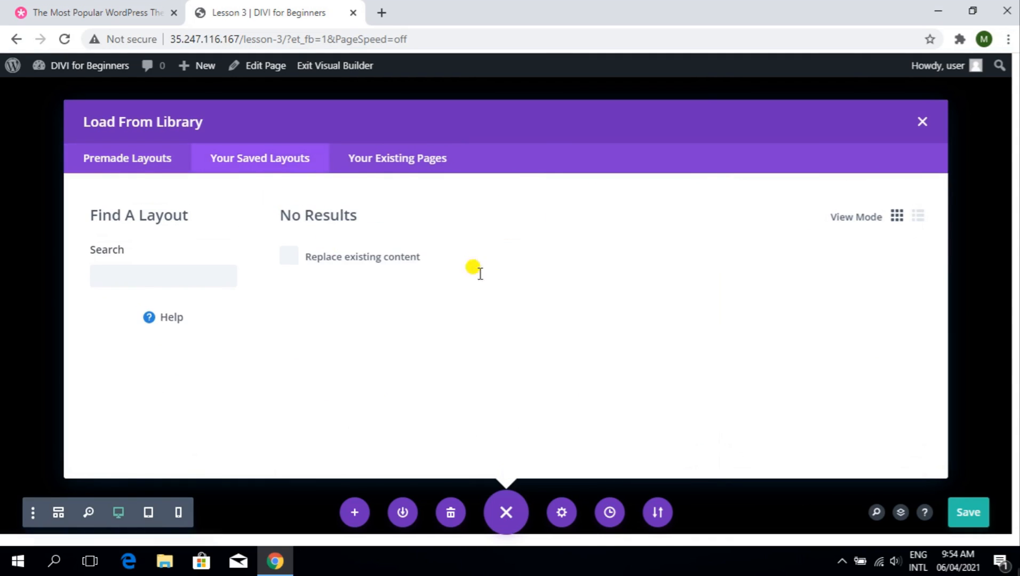
{"action": "left_click", "coordinate": [924, 127]}
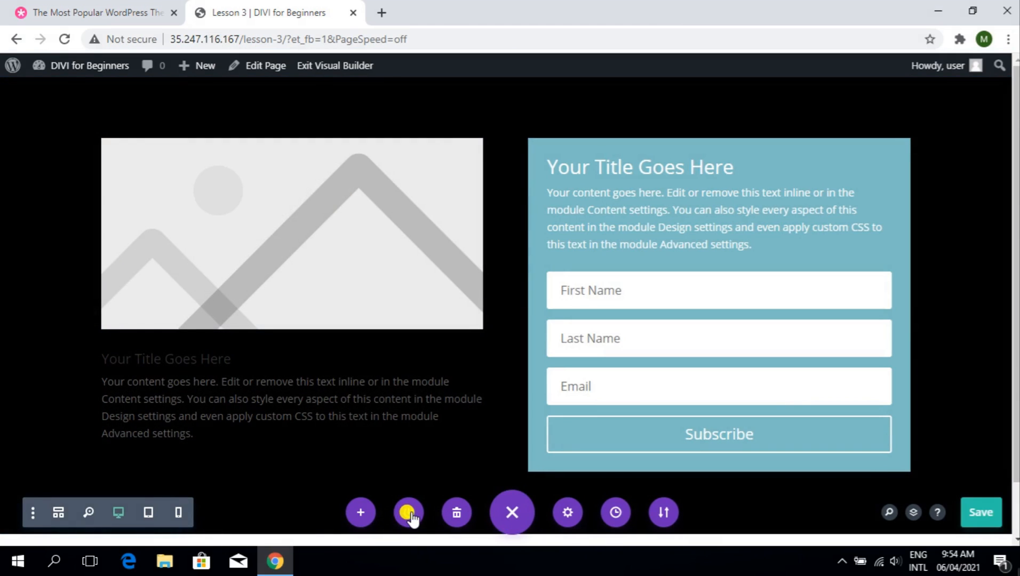
- Open the dialog for saving the page to the library, review its layout name and new category fields, and close it
{"action": "left_click", "coordinate": [409, 512]}
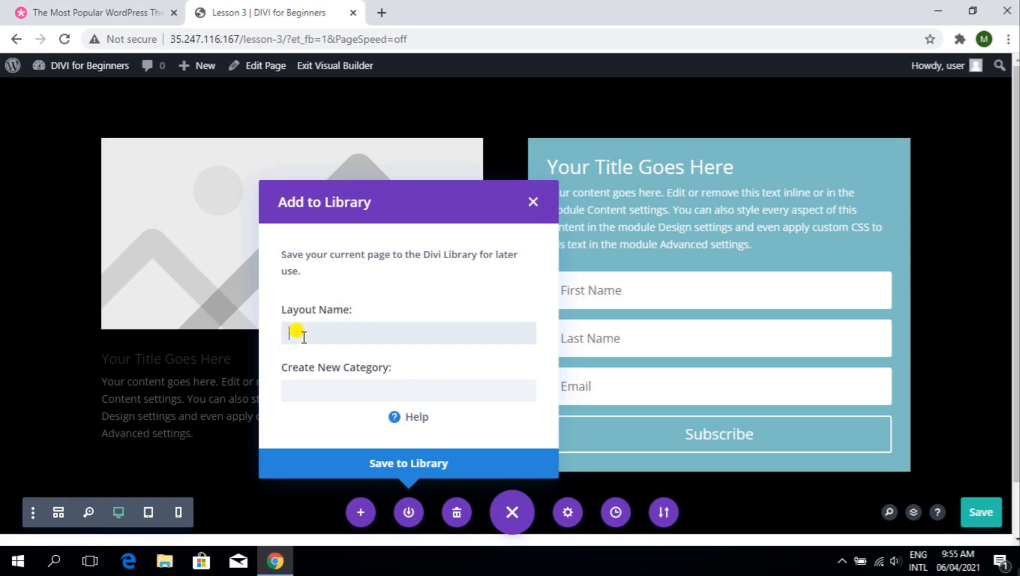
{"action": "left_click", "coordinate": [349, 388]}
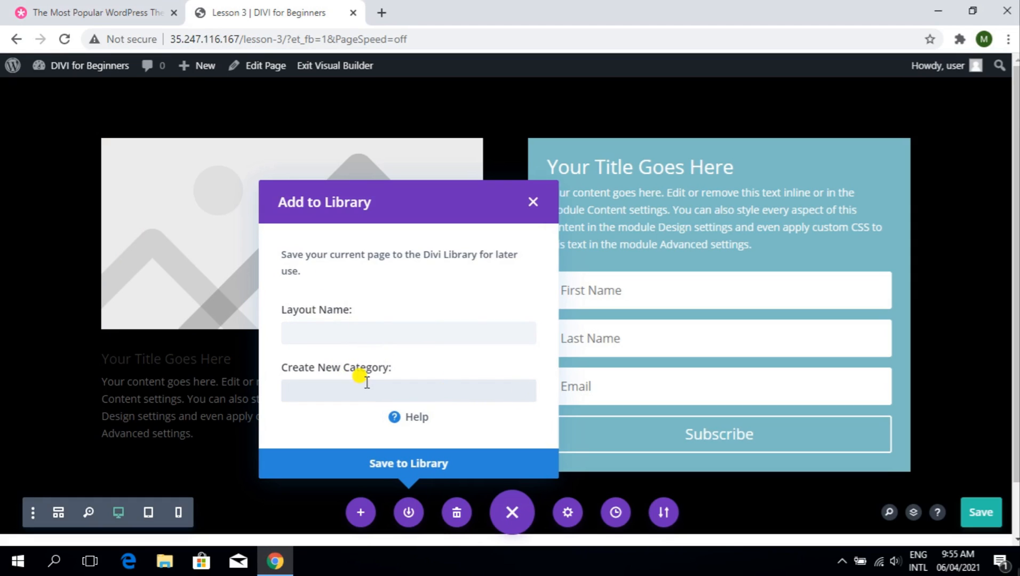
{"action": "left_click", "coordinate": [533, 203]}
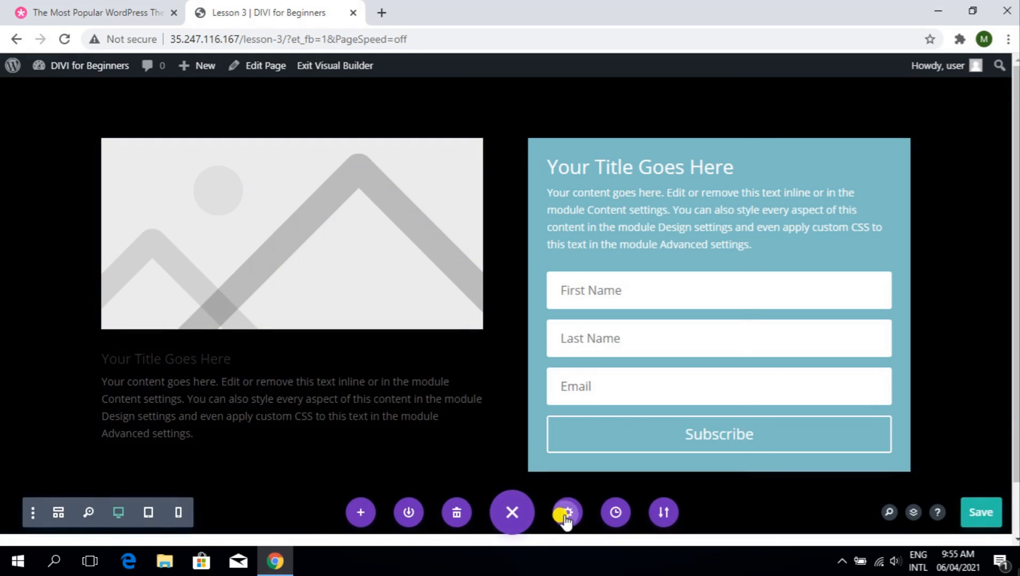
- Open the page settings and review the title, excerpt and featured image options
{"action": "left_click", "coordinate": [565, 514]}
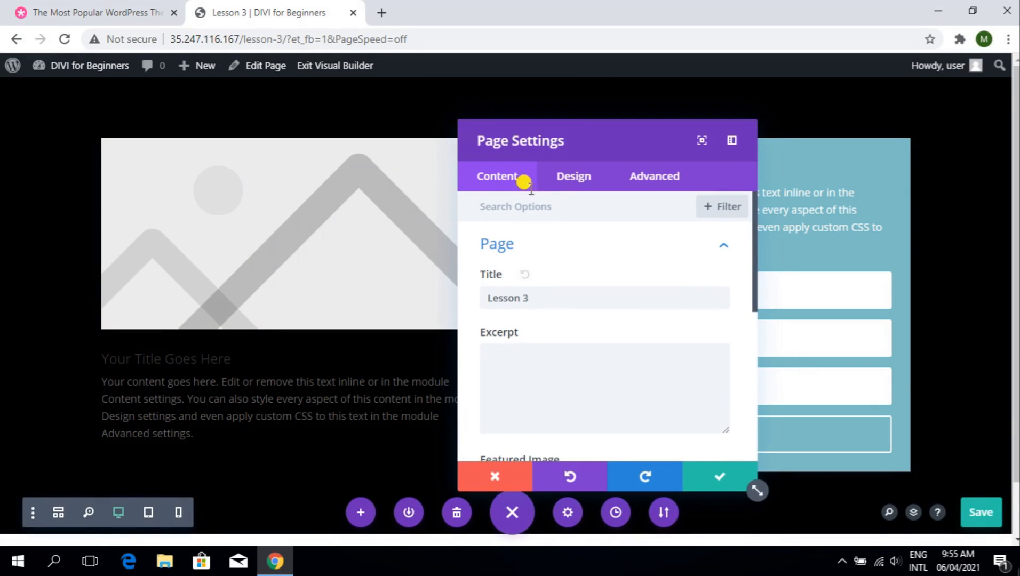
{"action": "left_click_drag", "start_coordinate": [560, 296], "coordinate": [460, 303]}
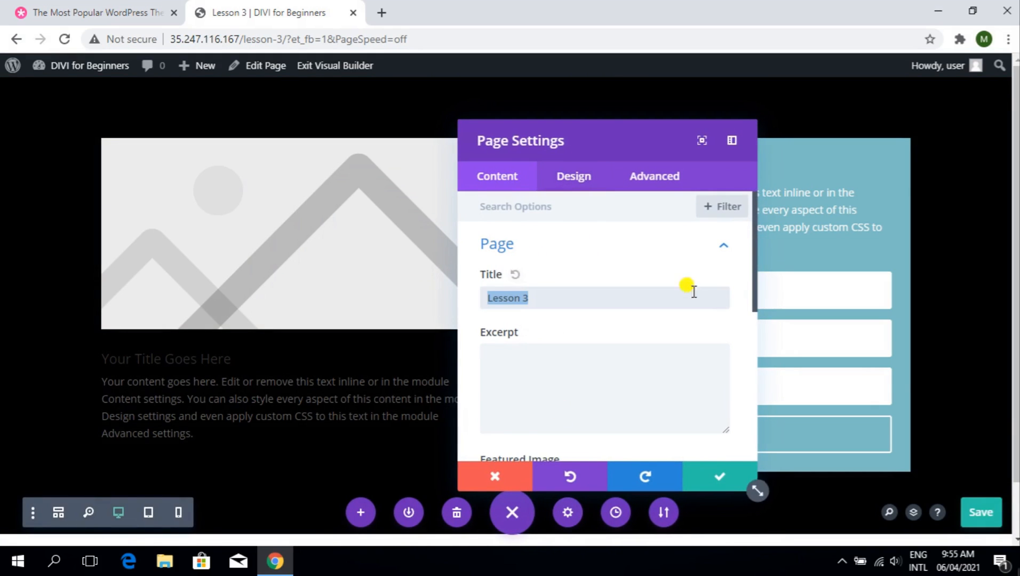
{"action": "left_click", "coordinate": [587, 346]}
{"action": "scroll", "coordinate": [587, 383], "scroll_direction": "down", "scroll_amount": 3}
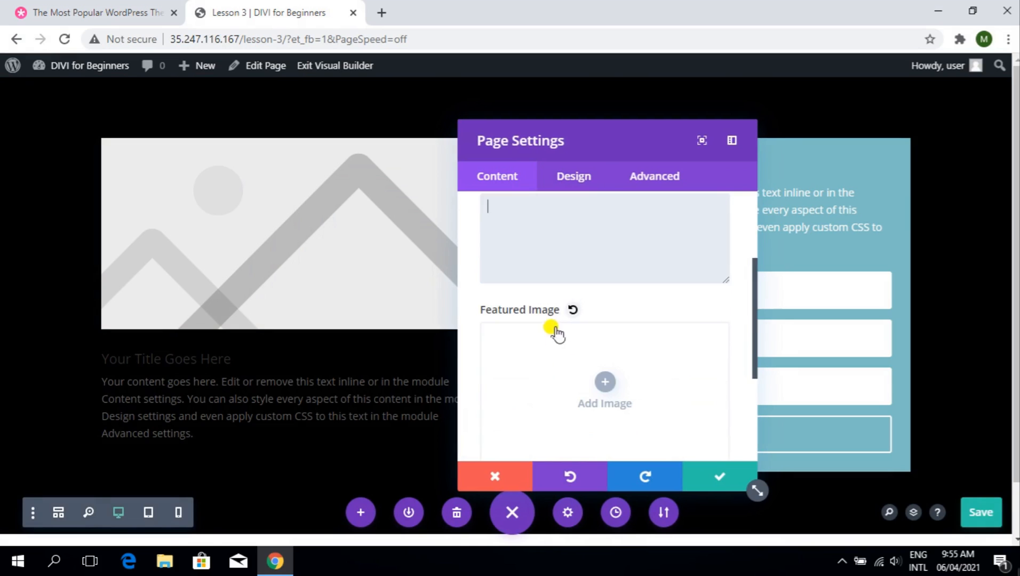
{"action": "scroll", "coordinate": [596, 357], "scroll_direction": "down", "scroll_amount": 3}
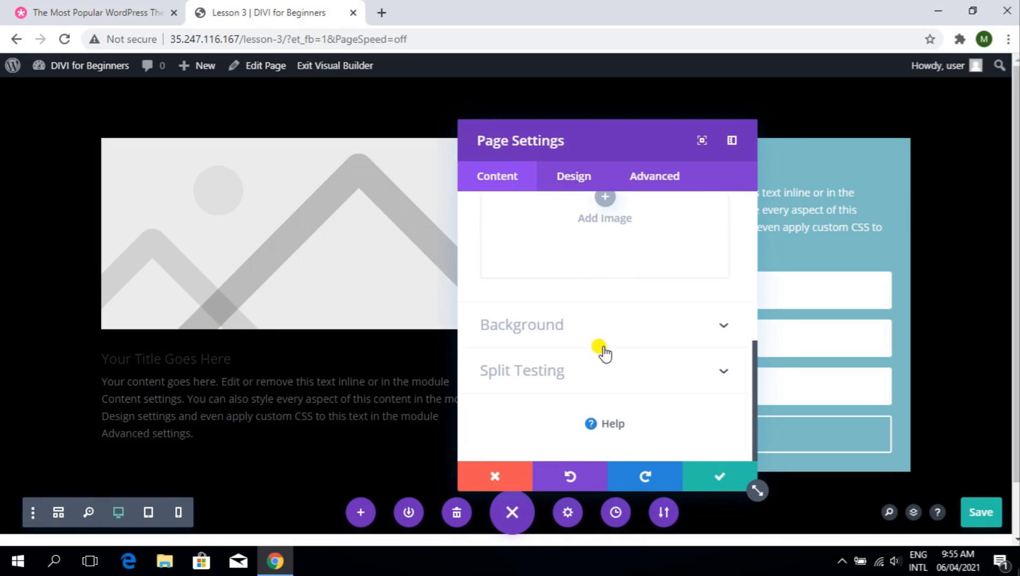
- Try black for the page's section and content area background colors, and reset both to their defaults
{"action": "left_click", "coordinate": [596, 323]}
{"action": "left_click", "coordinate": [533, 380]}
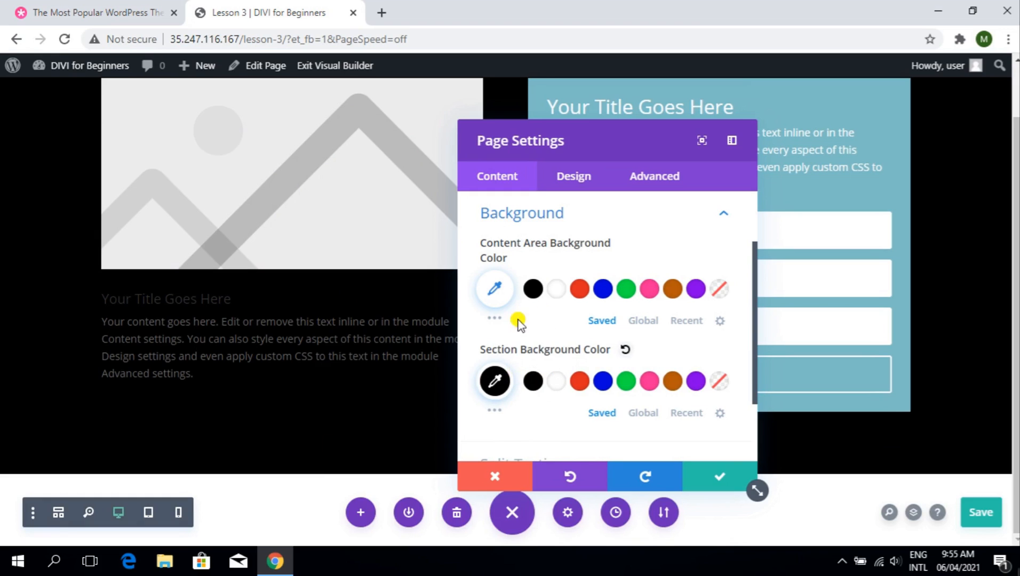
{"action": "left_click", "coordinate": [532, 292]}
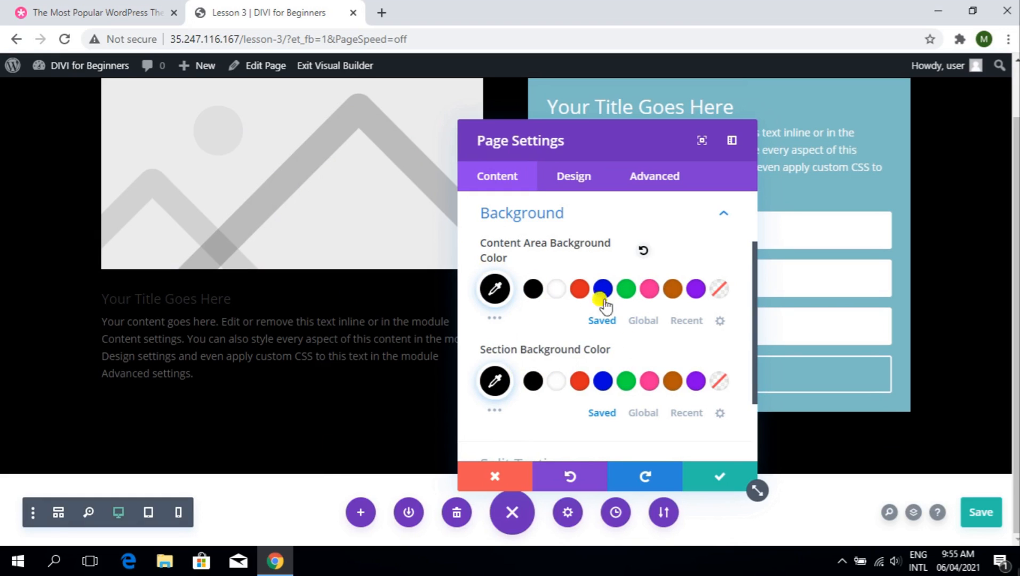
{"action": "left_click", "coordinate": [643, 250]}
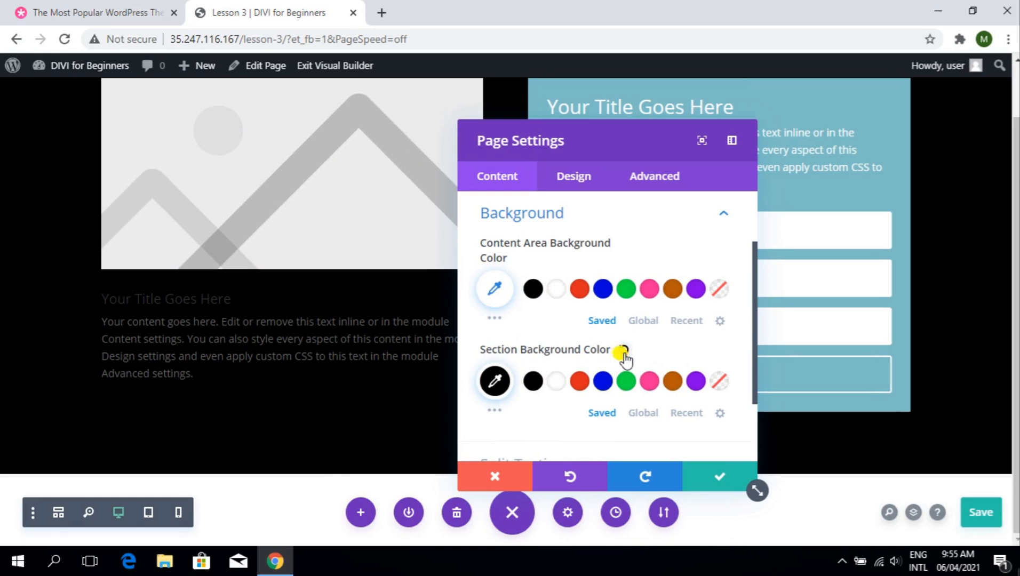
{"action": "left_click", "coordinate": [623, 351]}
{"action": "scroll", "coordinate": [640, 426], "scroll_direction": "up", "scroll_amount": 3}
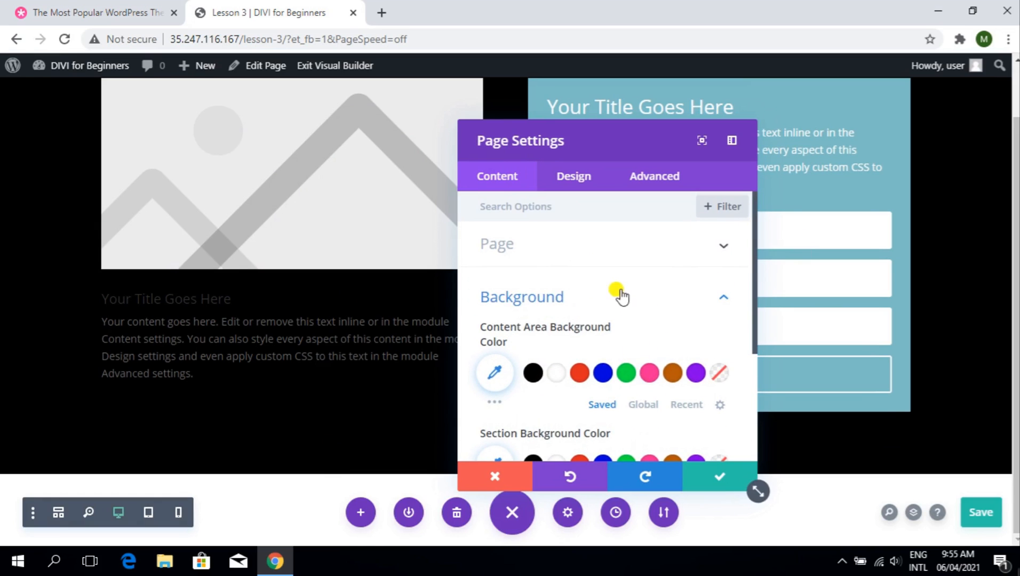
- Set both the section background color and the content area background color to black and save the page settings
{"action": "scroll", "coordinate": [540, 362], "scroll_direction": "down", "scroll_amount": 3}
{"action": "left_click", "coordinate": [533, 315]}
{"action": "left_click", "coordinate": [532, 223]}
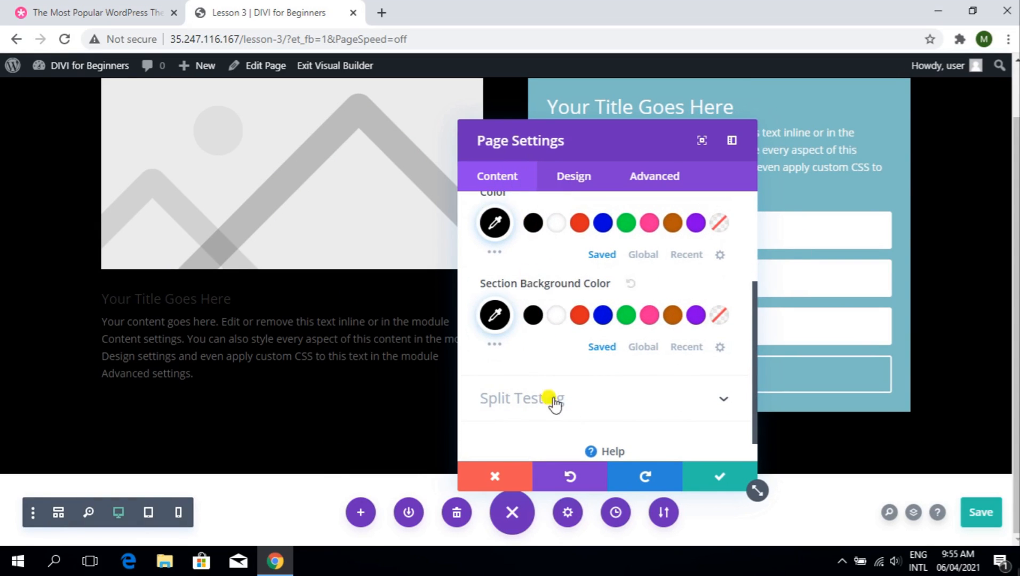
{"action": "left_click", "coordinate": [700, 477]}
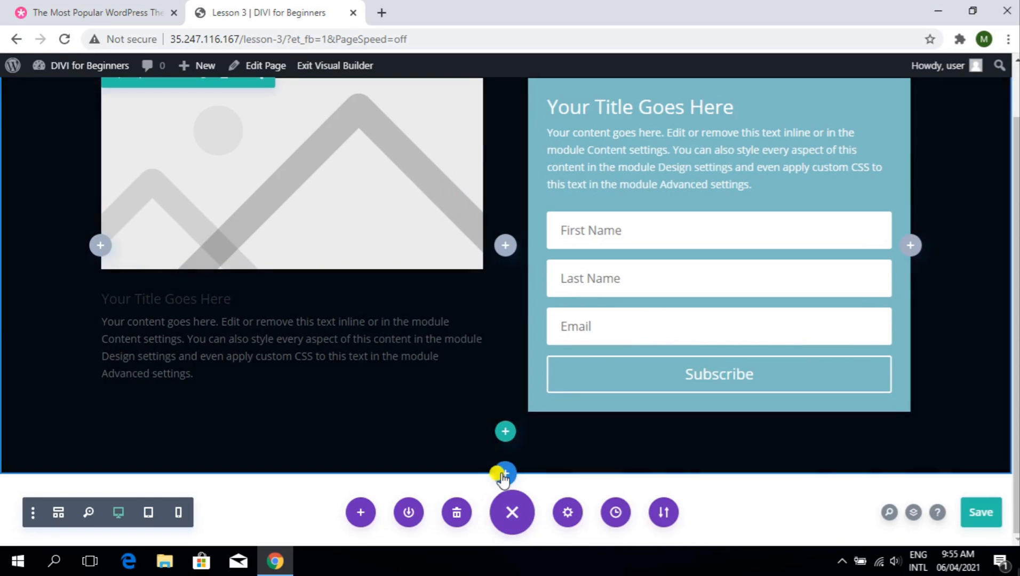
- Try adding a regular section below the existing one without inserting a row, and delete the new section
{"action": "left_click", "coordinate": [503, 475]}
{"action": "left_click", "coordinate": [436, 422]}
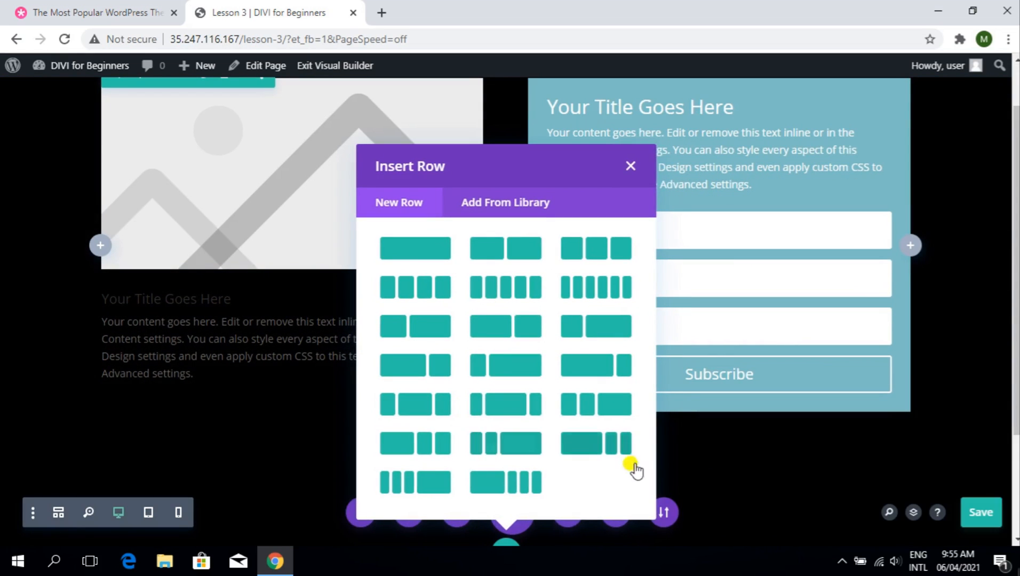
{"action": "left_click", "coordinate": [628, 163]}
{"action": "scroll", "coordinate": [544, 435], "scroll_direction": "down", "scroll_amount": 3}
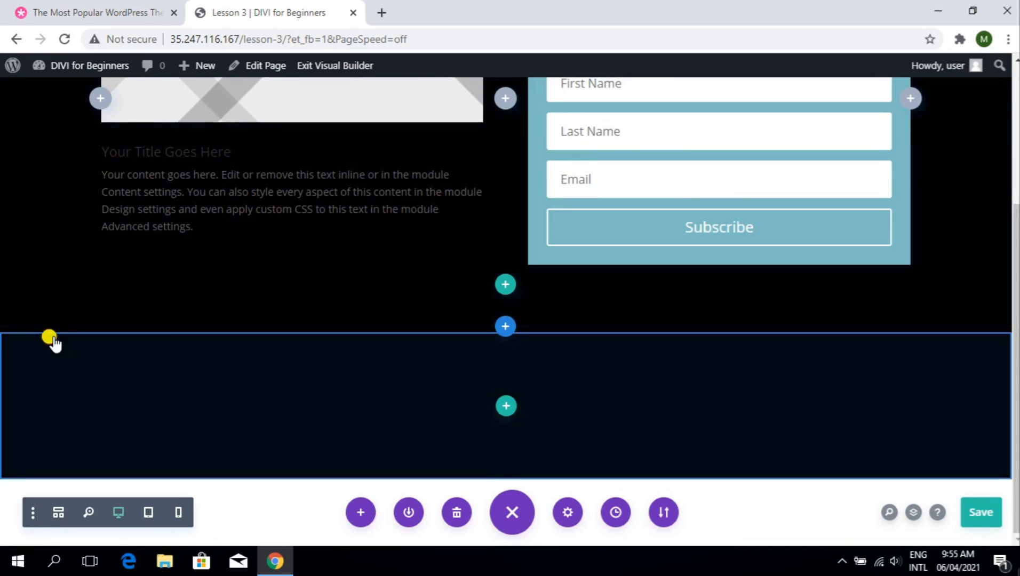
{"action": "mouse_move", "coordinate": [62, 353]}
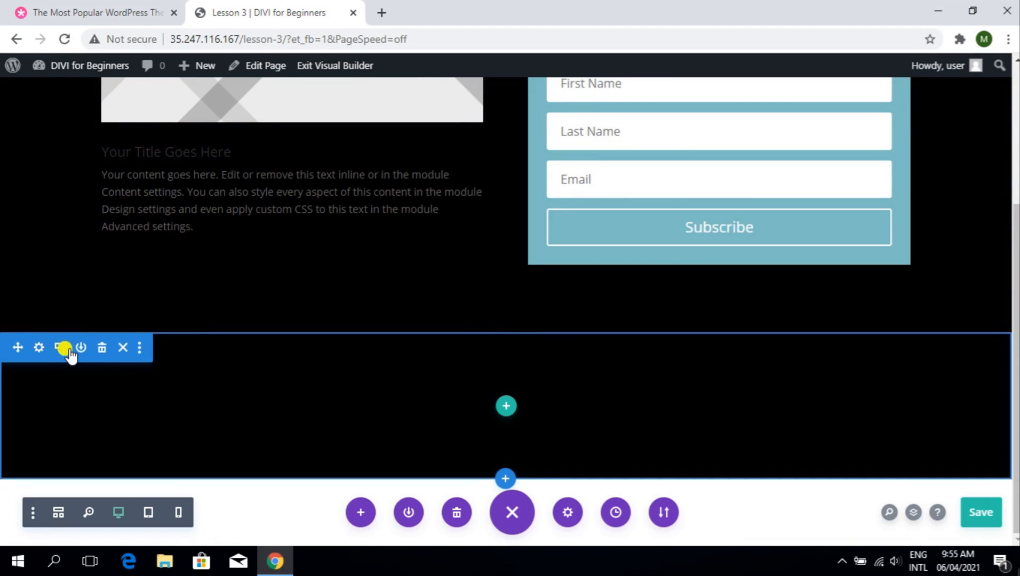
{"action": "left_click", "coordinate": [103, 348]}
- Reopen the page settings and examine the Split Testing option
{"action": "left_click", "coordinate": [566, 513]}
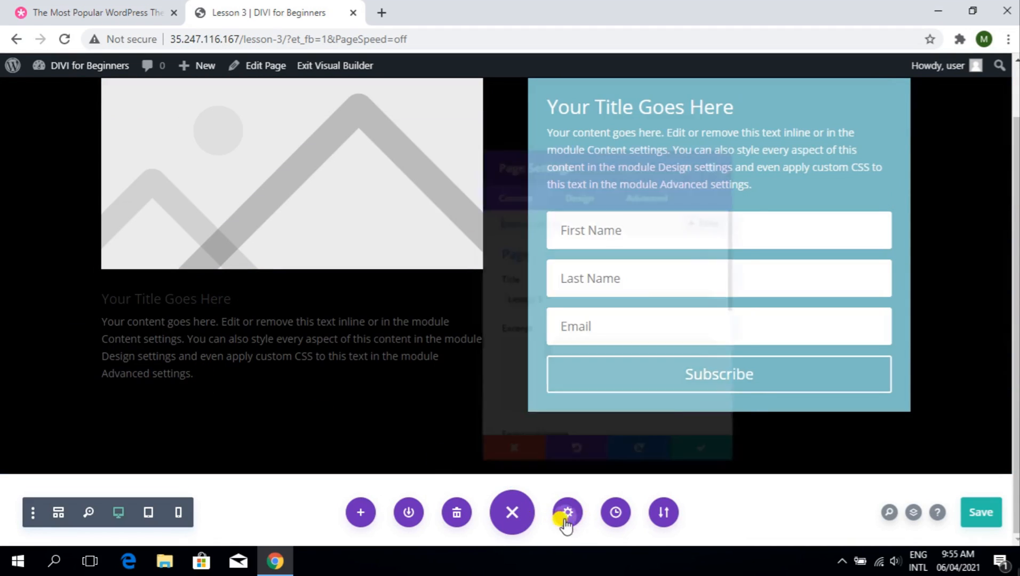
{"action": "scroll", "coordinate": [554, 405], "scroll_direction": "down", "scroll_amount": 5}
{"action": "left_click", "coordinate": [554, 388]}
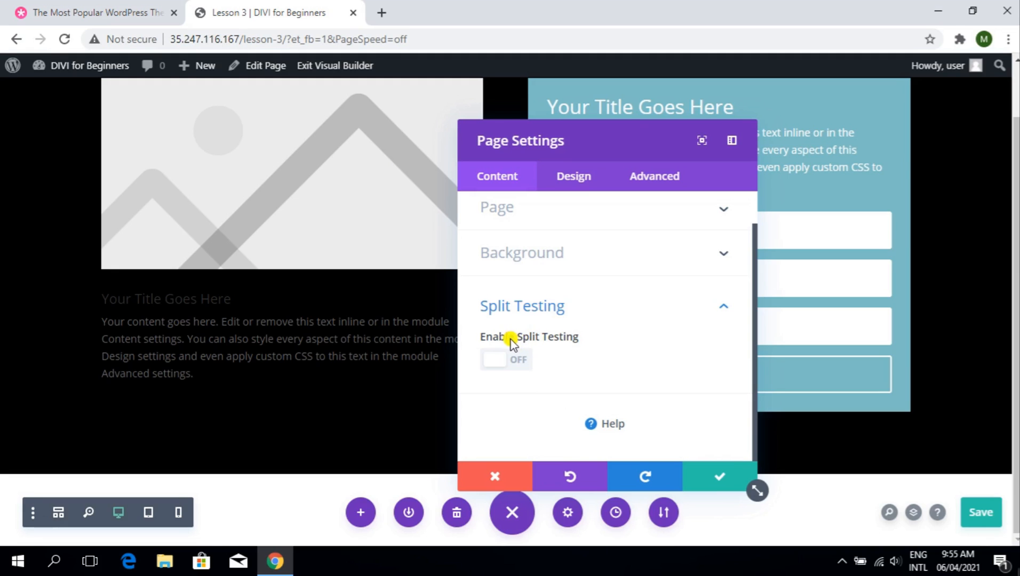
- Try enabling split testing, examine its bounce rate, stats refresh and shortcode tracking options, and turn it off again
{"action": "scroll", "coordinate": [624, 351], "scroll_direction": "down", "scroll_amount": 3}
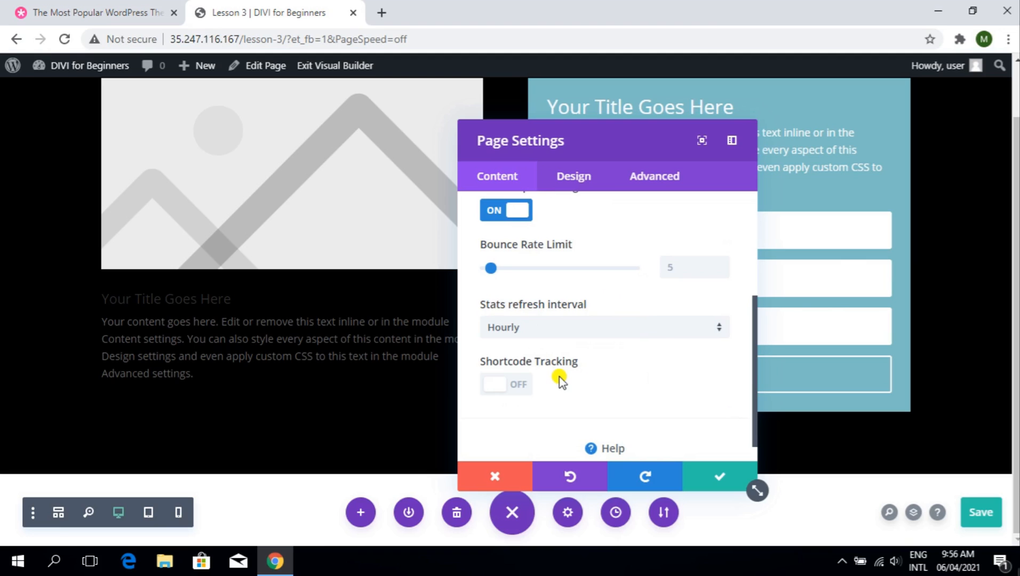
{"action": "scroll", "coordinate": [560, 378], "scroll_direction": "up", "scroll_amount": 2}
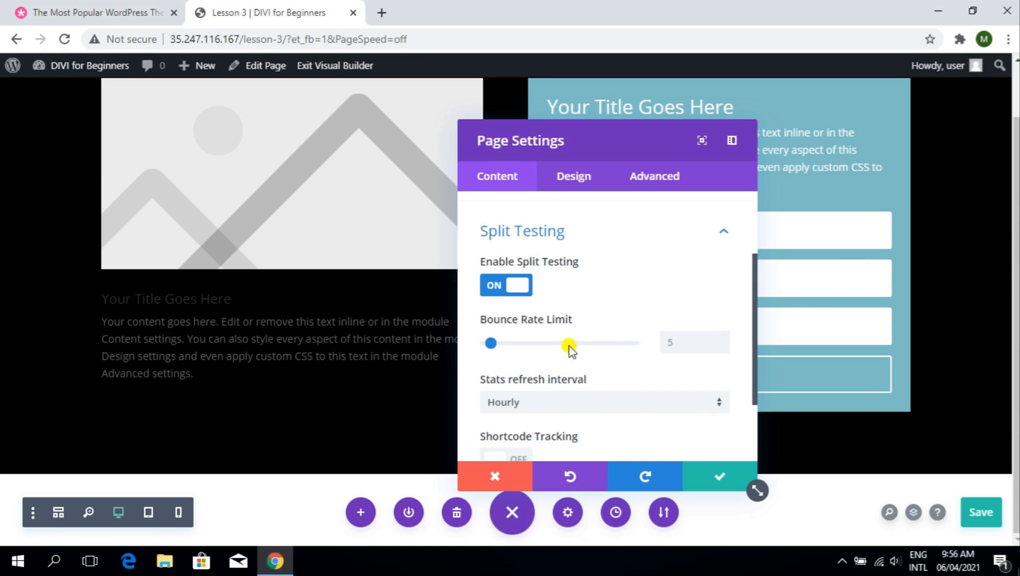
{"action": "left_click", "coordinate": [495, 288]}
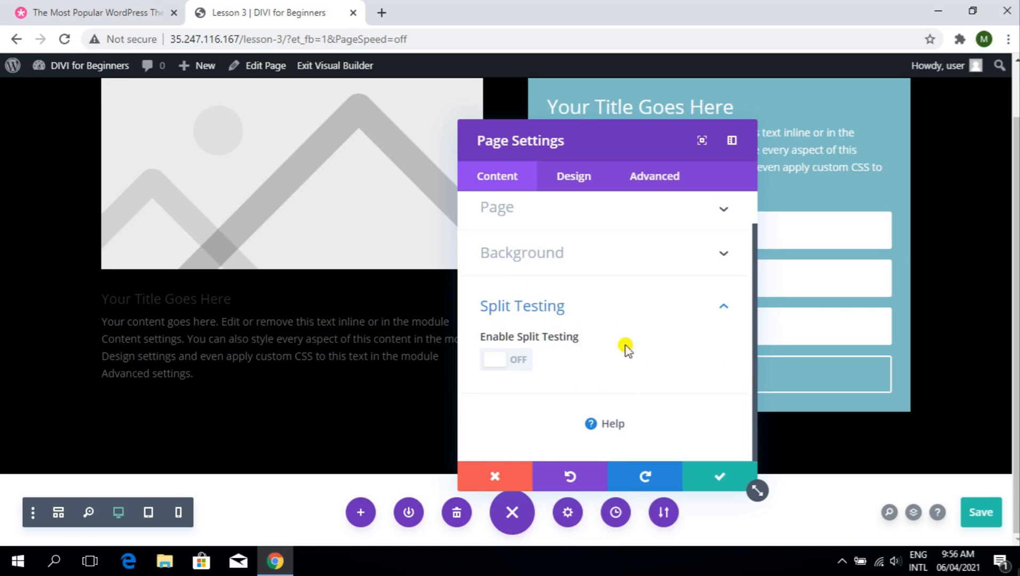
{"action": "left_click", "coordinate": [605, 344]}
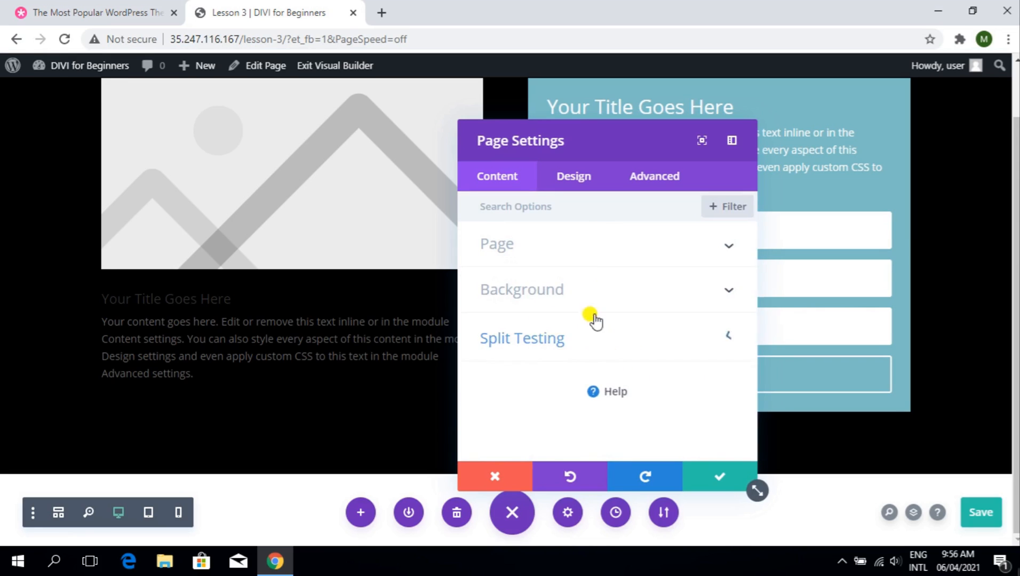
- Examine the page's design settings for spacing and text plus its advanced settings, and close the page settings
{"action": "left_click", "coordinate": [573, 171]}
{"action": "left_click", "coordinate": [549, 246]}
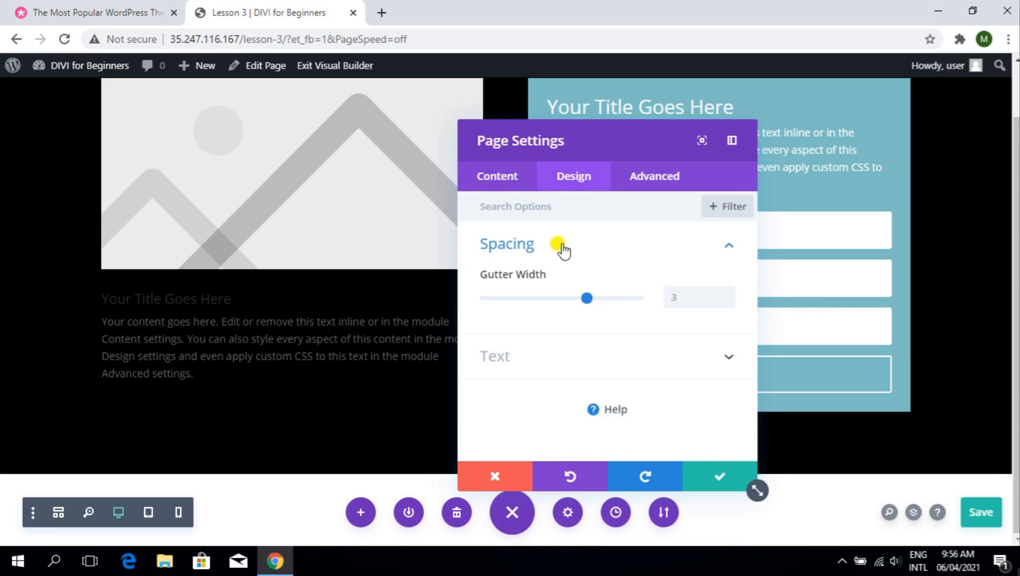
{"action": "left_click", "coordinate": [517, 248]}
{"action": "left_click", "coordinate": [544, 288]}
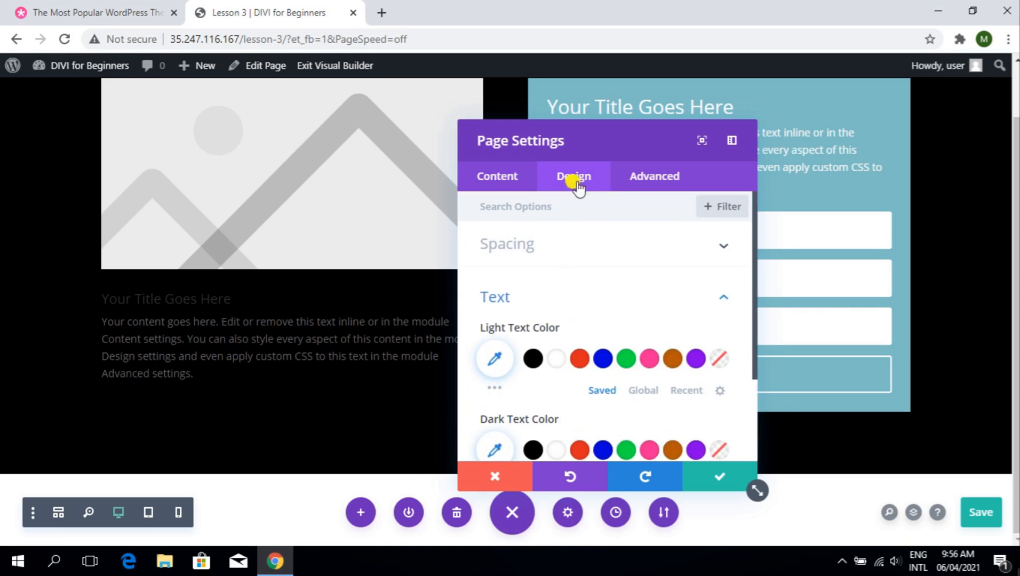
{"action": "left_click", "coordinate": [637, 190]}
{"action": "left_click", "coordinate": [719, 476]}
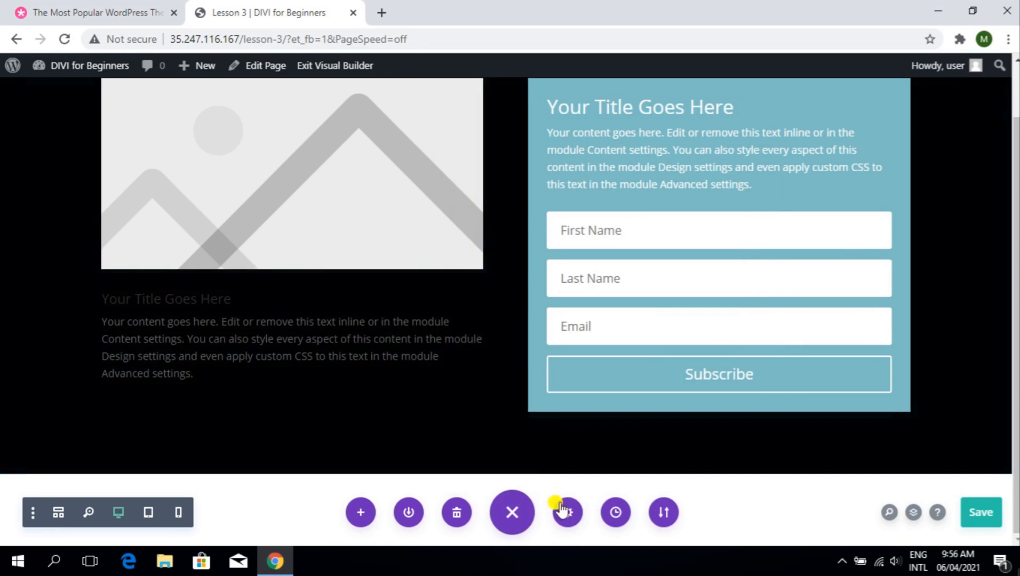
- Review the page's editing history, including its history states and global history states, and close it
{"action": "scroll", "coordinate": [516, 401], "scroll_direction": "up", "scroll_amount": 1}
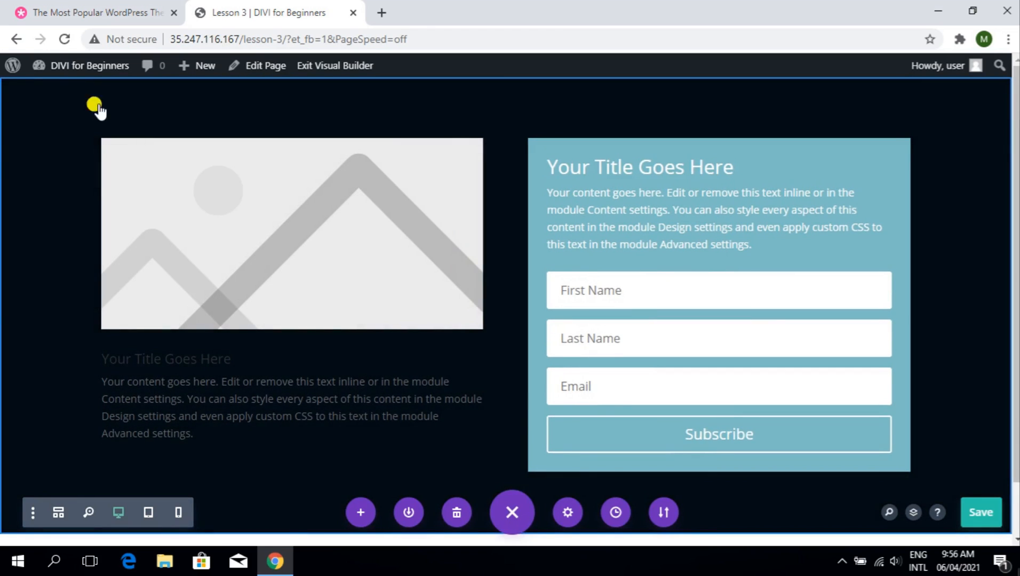
{"action": "scroll", "coordinate": [562, 476], "scroll_direction": "down", "scroll_amount": 1}
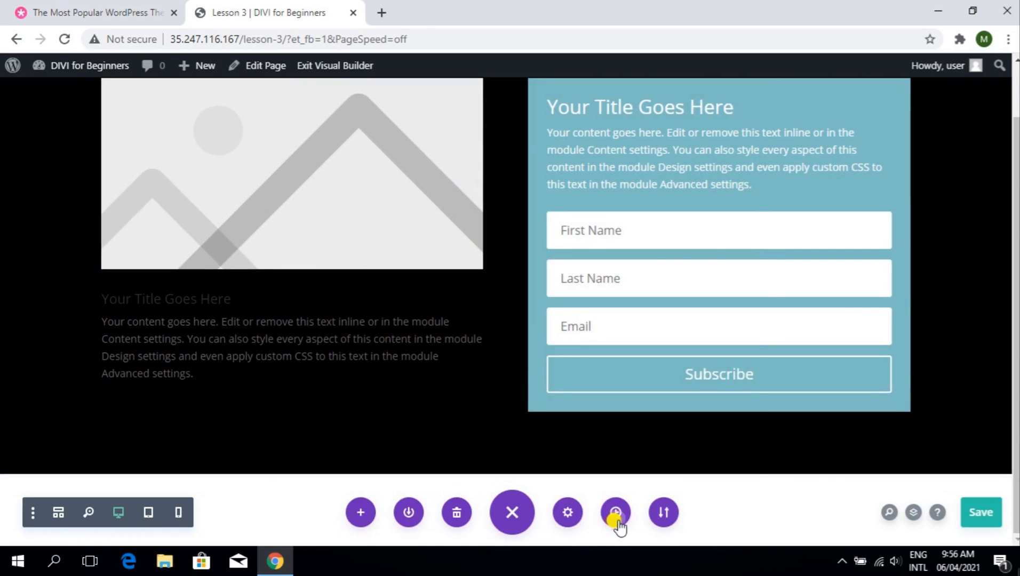
{"action": "left_click", "coordinate": [616, 513]}
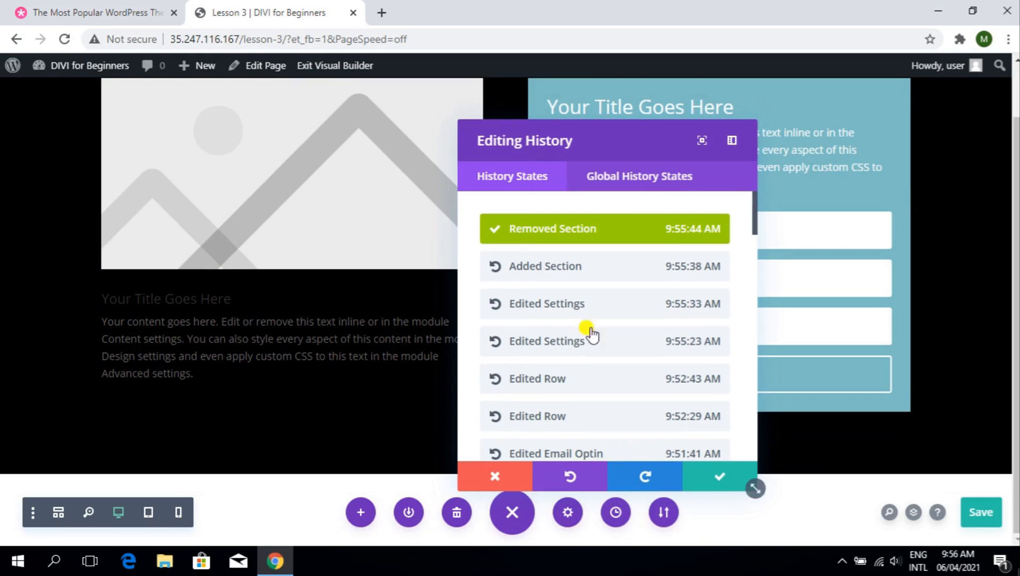
{"action": "scroll", "coordinate": [562, 300], "scroll_direction": "down", "scroll_amount": 3}
{"action": "scroll", "coordinate": [610, 349], "scroll_direction": "up", "scroll_amount": 3}
{"action": "scroll", "coordinate": [613, 353], "scroll_direction": "down", "scroll_amount": 6}
{"action": "scroll", "coordinate": [613, 346], "scroll_direction": "up", "scroll_amount": 6}
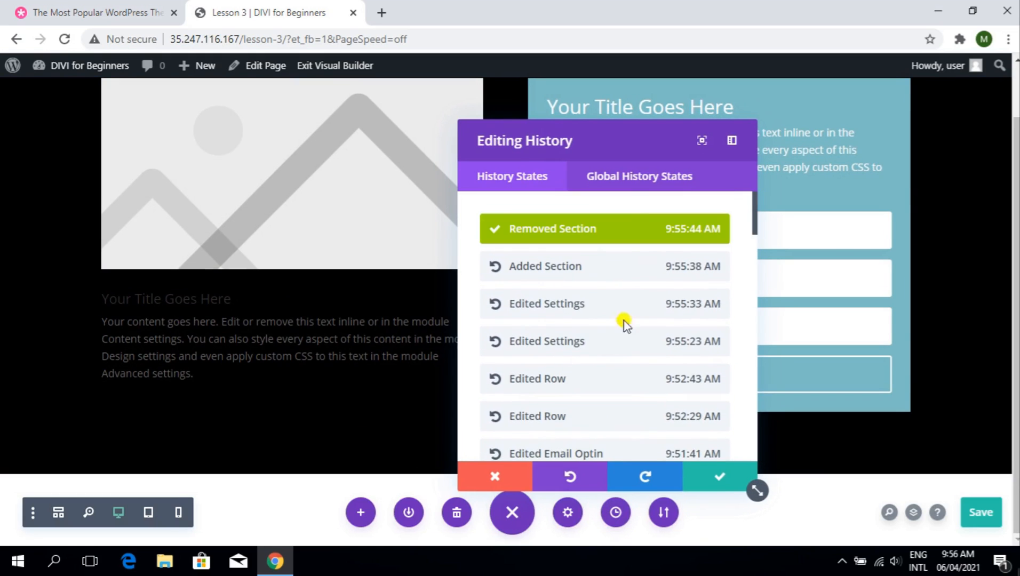
{"action": "left_click", "coordinate": [624, 174]}
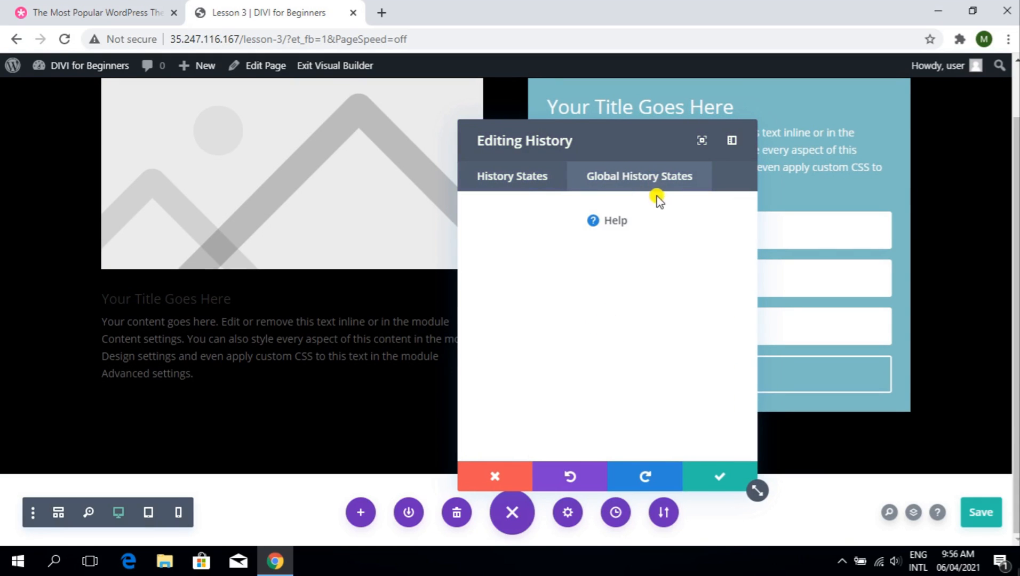
{"action": "left_click", "coordinate": [720, 477]}
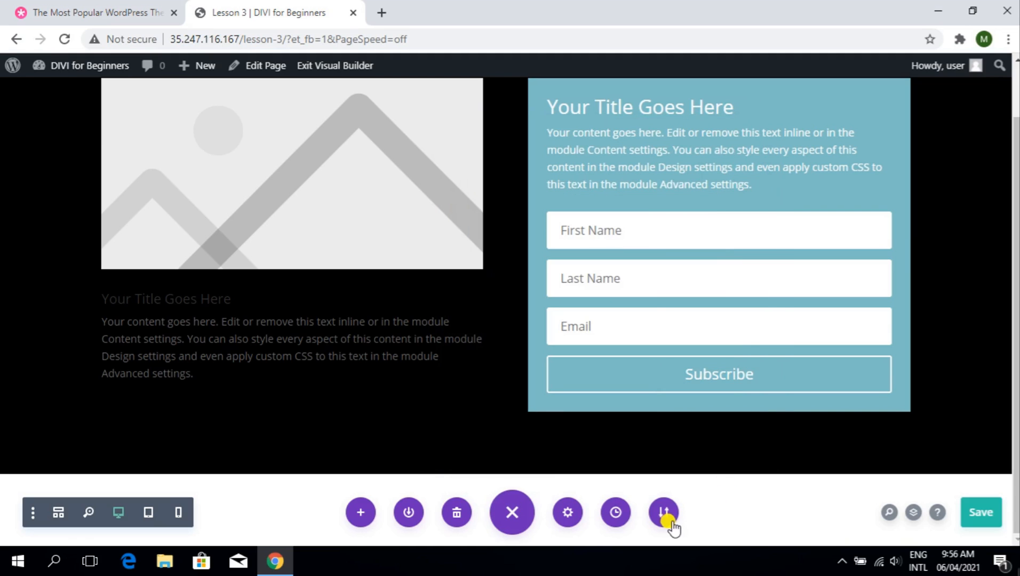
- Open the layout portability options and examine the export file name setting alongside the import settings
{"action": "left_click", "coordinate": [664, 515]}
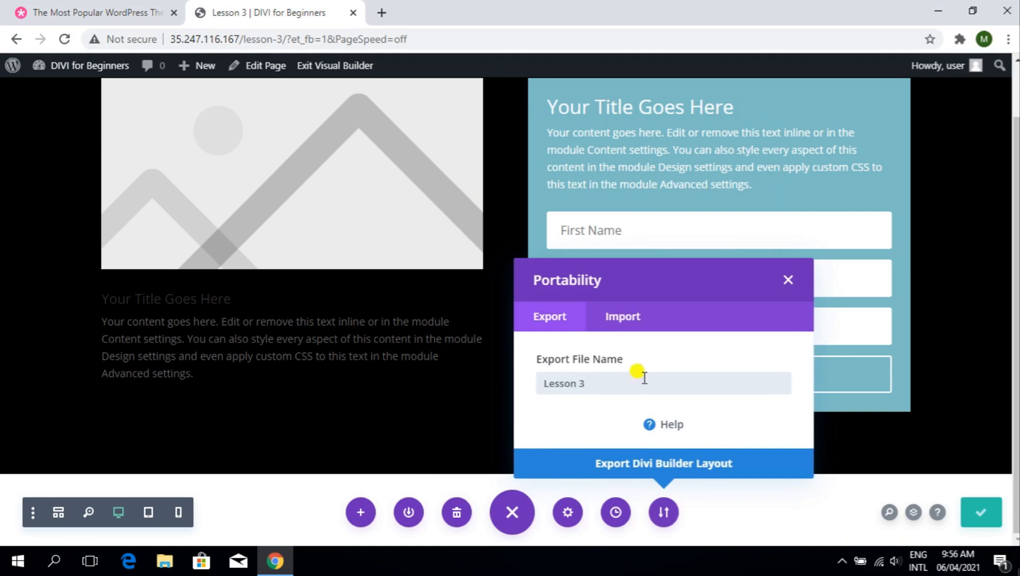
{"action": "left_click_drag", "start_coordinate": [537, 370], "coordinate": [659, 368]}
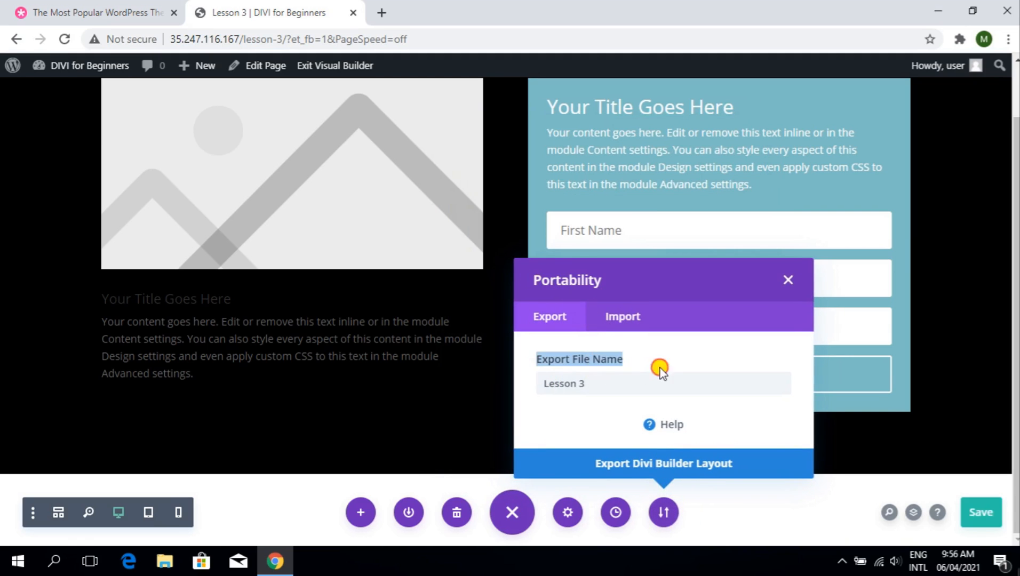
{"action": "left_click", "coordinate": [622, 316]}
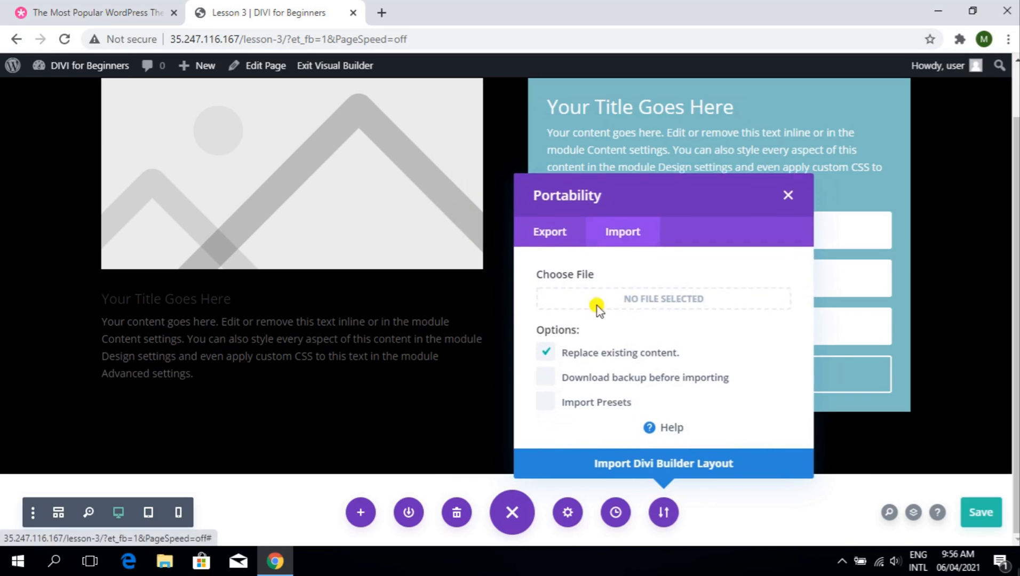
{"action": "left_click", "coordinate": [532, 229]}
{"action": "left_click", "coordinate": [566, 318]}
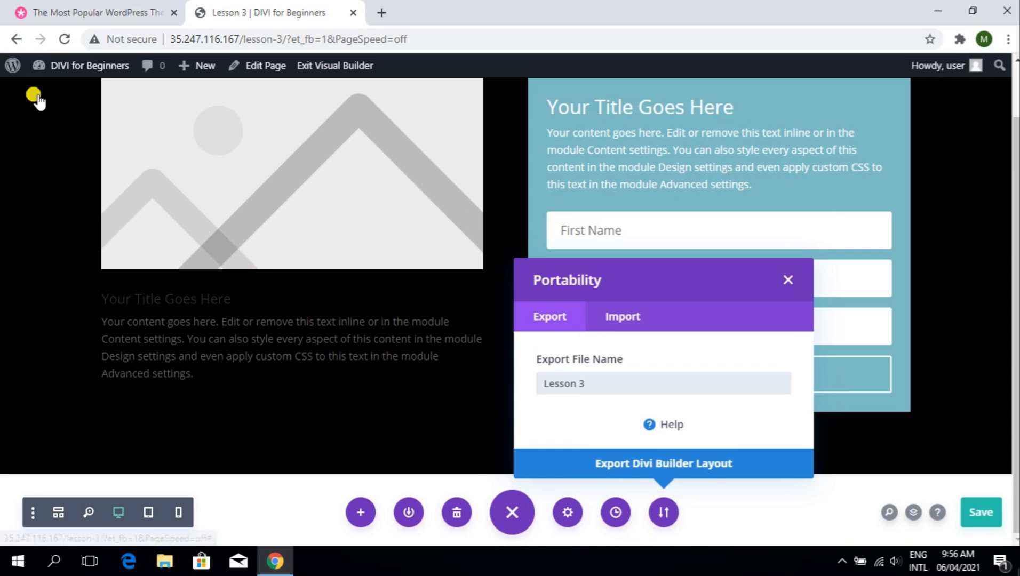
{"action": "scroll", "coordinate": [262, 160], "scroll_direction": "up", "scroll_amount": 1}
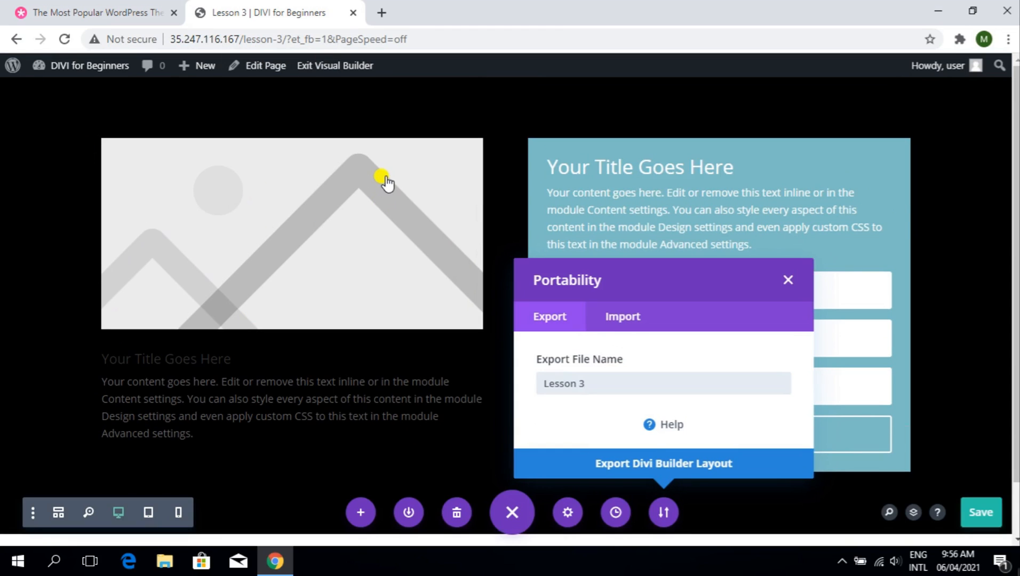
- Examine the layout import file picker and the Replace existing content, backup and presets options, and close the portability options
{"action": "left_click", "coordinate": [618, 318]}
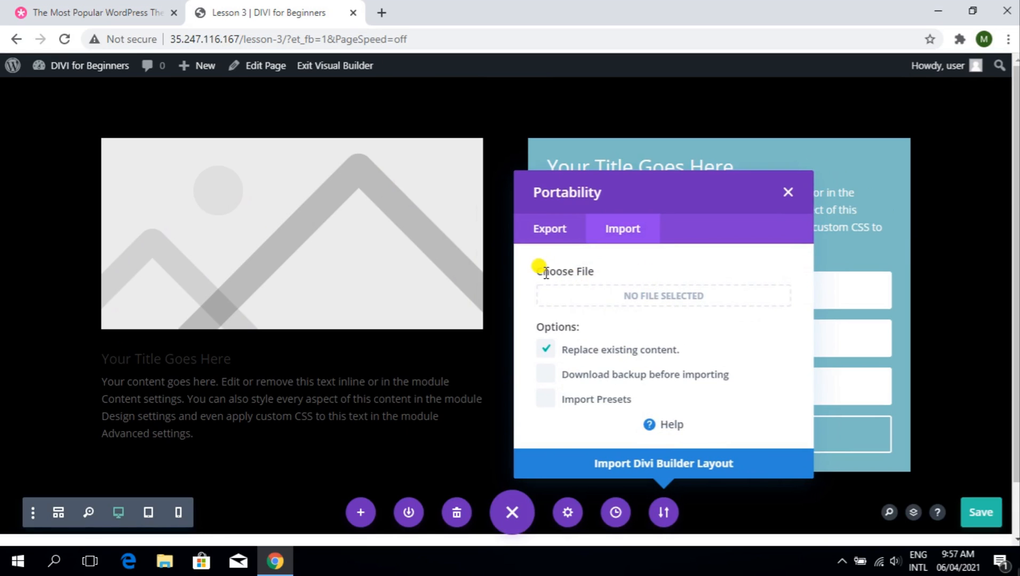
{"action": "left_click_drag", "start_coordinate": [549, 272], "coordinate": [681, 307]}
{"action": "left_click", "coordinate": [672, 299]}
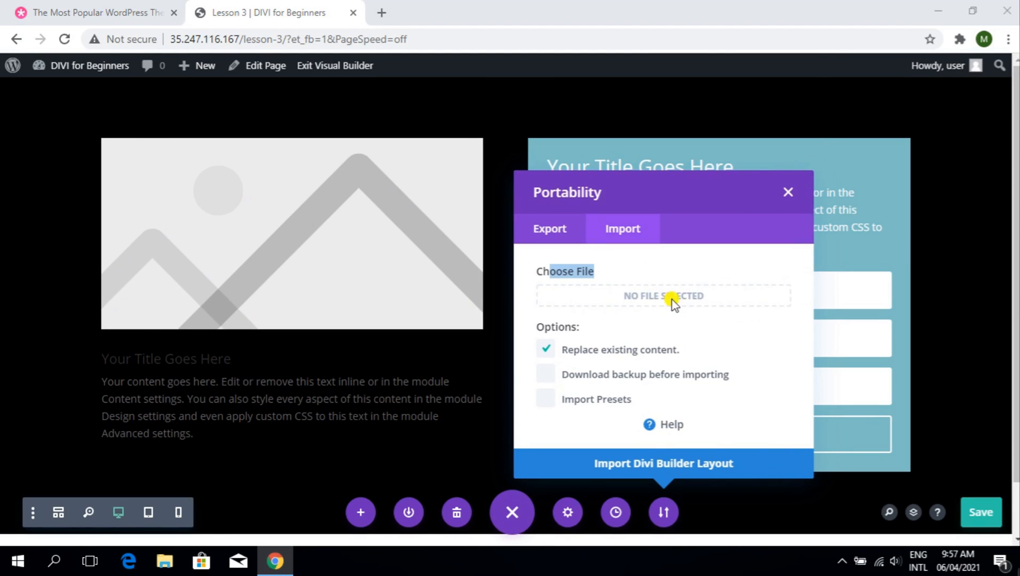
{"action": "left_click", "coordinate": [818, 52]}
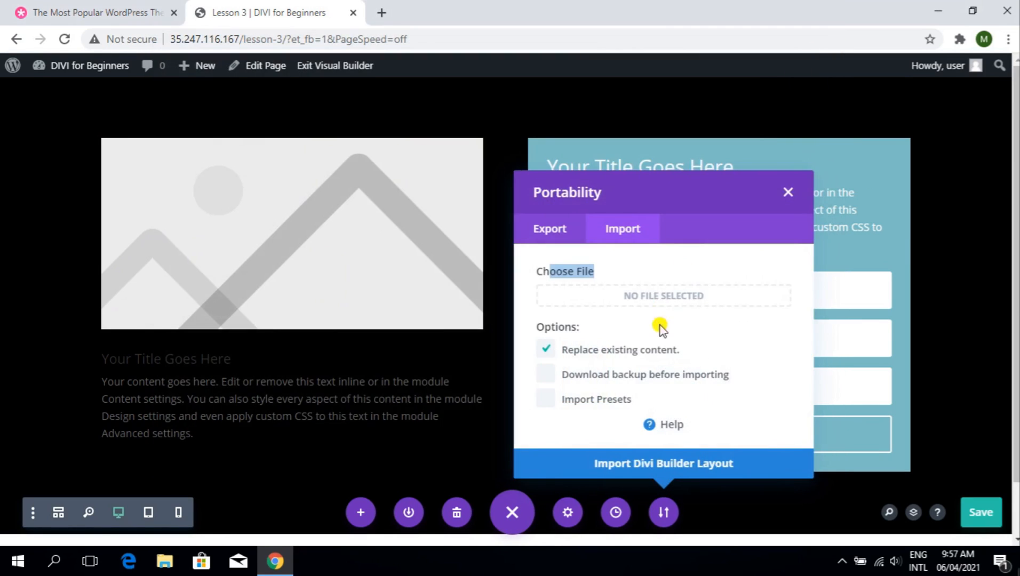
{"action": "left_click", "coordinate": [639, 331]}
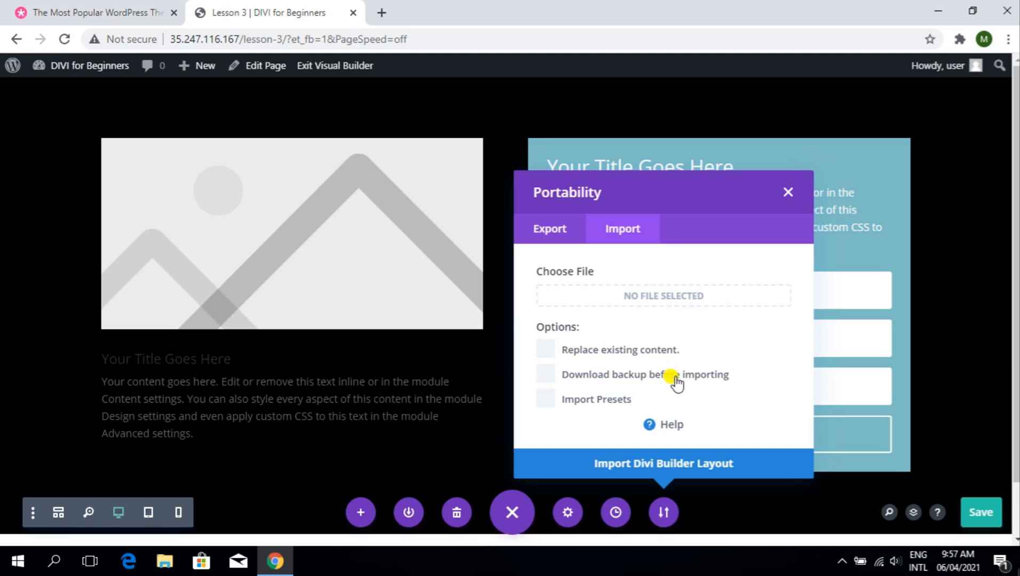
{"action": "left_click", "coordinate": [590, 410]}
{"action": "left_click", "coordinate": [780, 196]}
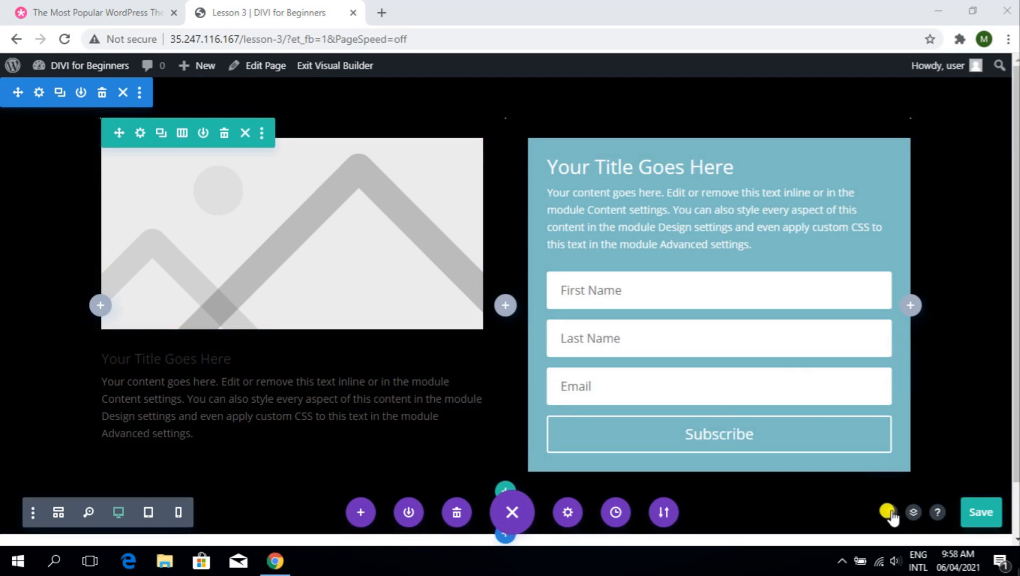
- Insert an Email Optin module into the page using the builder's quick-action search
{"action": "left_click", "coordinate": [887, 512]}
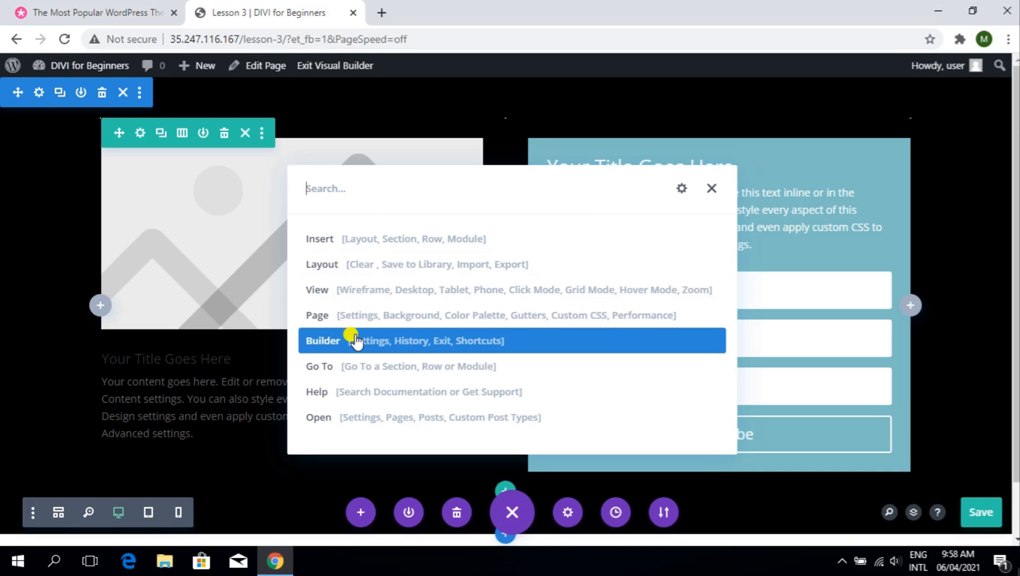
{"action": "left_click", "coordinate": [327, 247]}
{"action": "scroll", "coordinate": [439, 326], "scroll_direction": "down", "scroll_amount": 5}
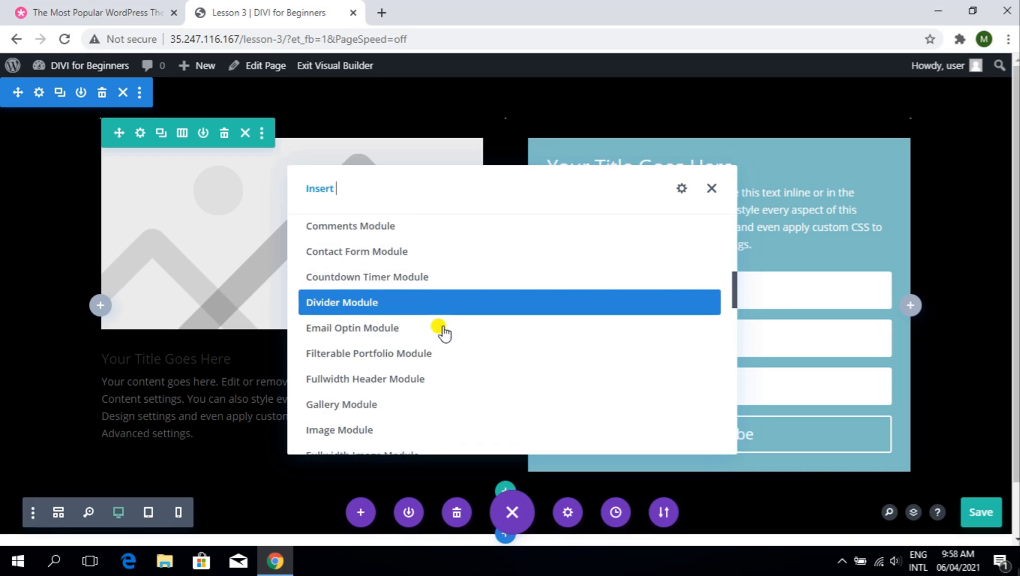
{"action": "left_click", "coordinate": [397, 323]}
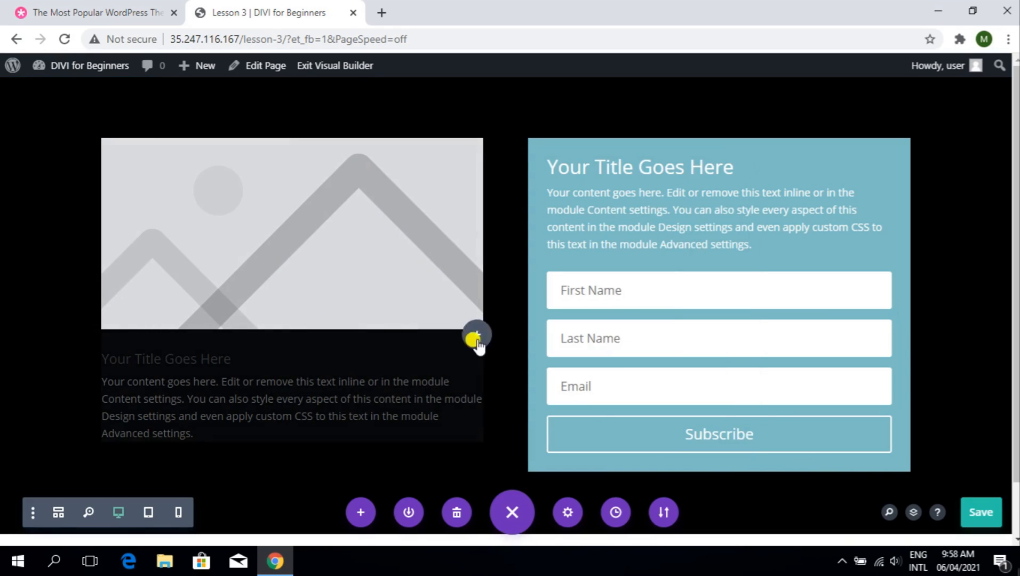
- Move the new Email Optin module into the row's left column, beneath the image and text
{"action": "scroll", "coordinate": [364, 421], "scroll_direction": "down", "scroll_amount": 2}
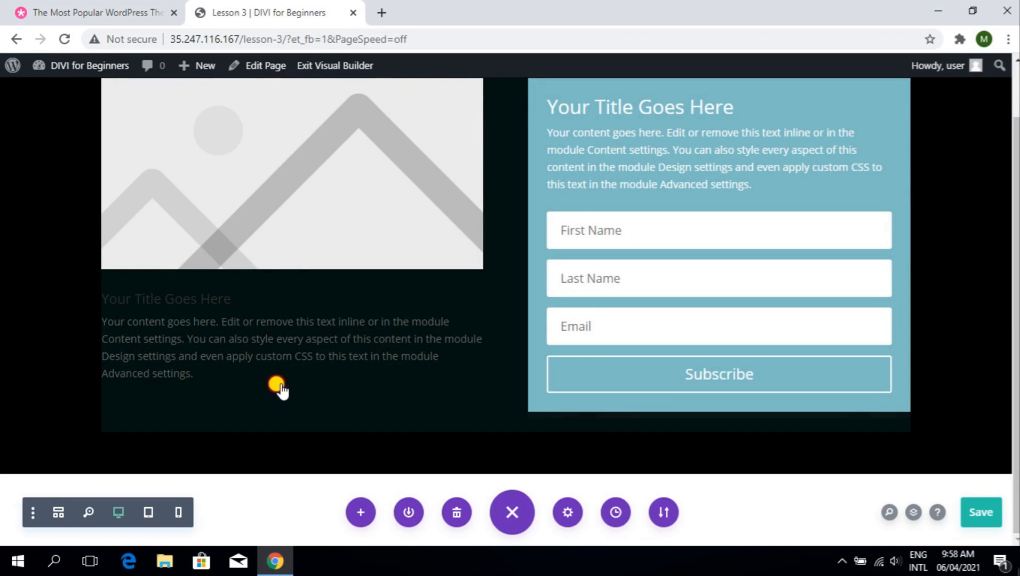
{"action": "scroll", "coordinate": [533, 352], "scroll_direction": "down", "scroll_amount": 2}
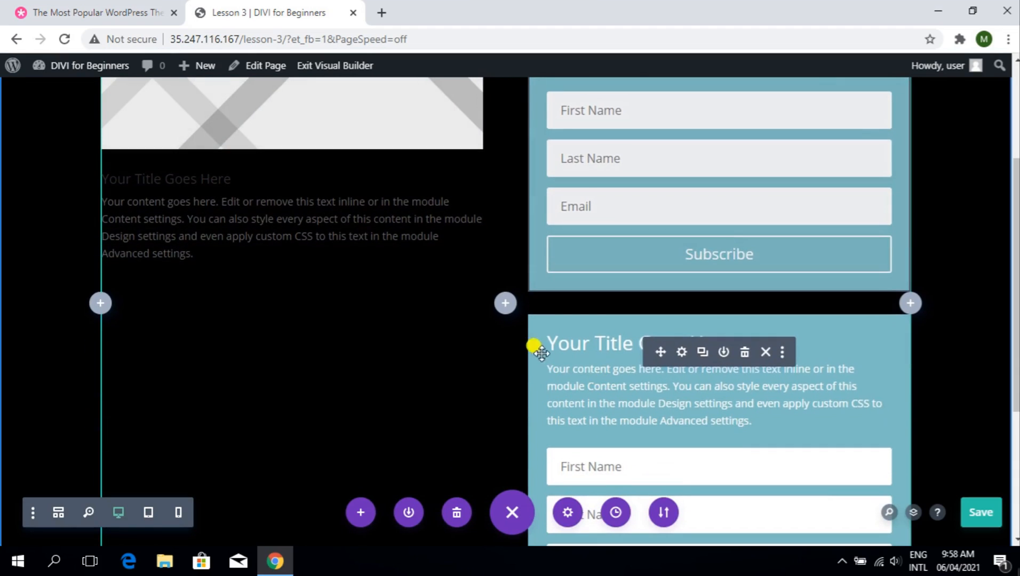
{"action": "left_click_drag", "start_coordinate": [648, 350], "coordinate": [240, 313]}
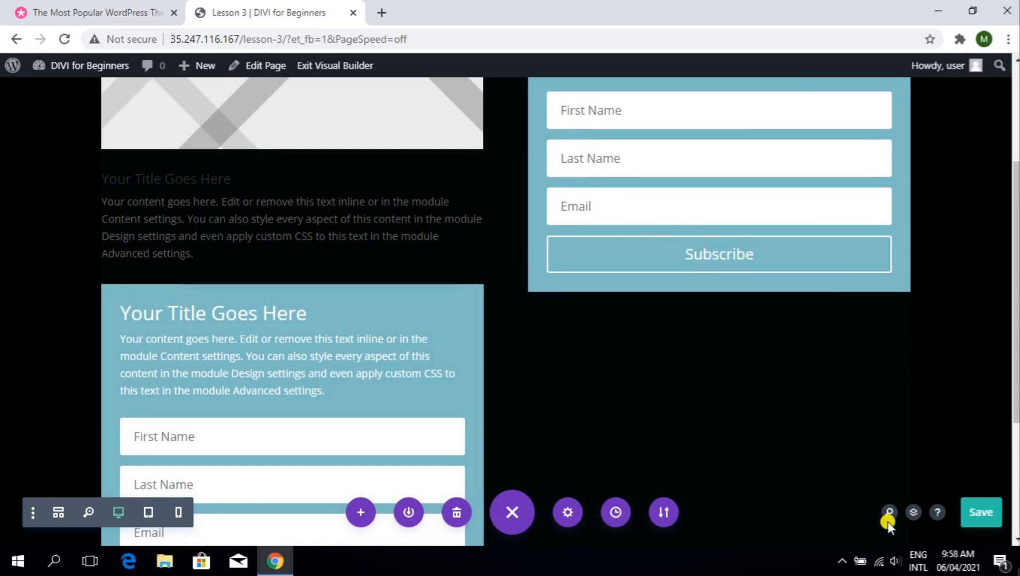
- Try inserting a fullwidth section with the quick-action search, and delete that section from the end of the page
{"action": "left_click", "coordinate": [889, 513]}
{"action": "left_click", "coordinate": [428, 230]}
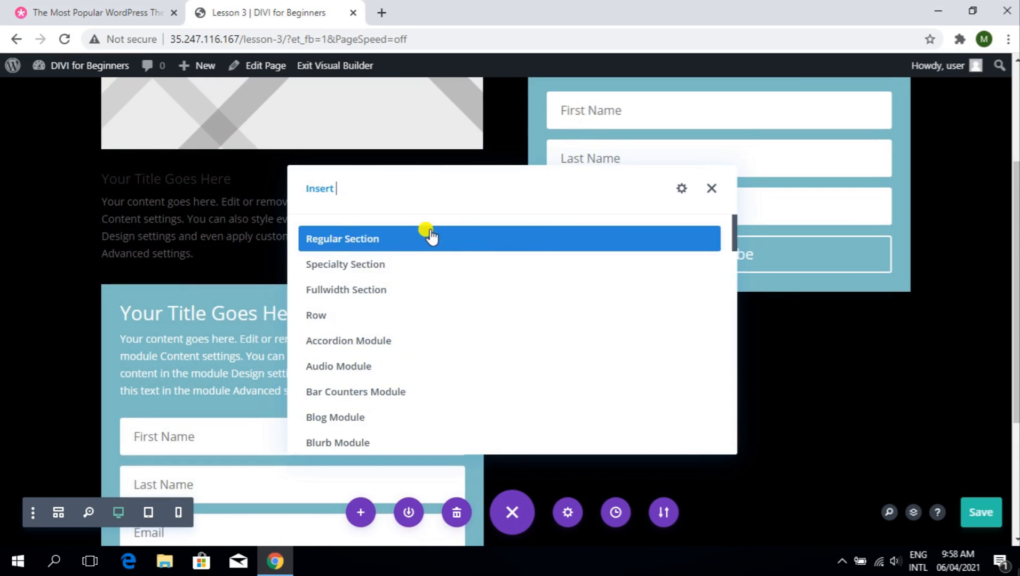
{"action": "left_click", "coordinate": [427, 295]}
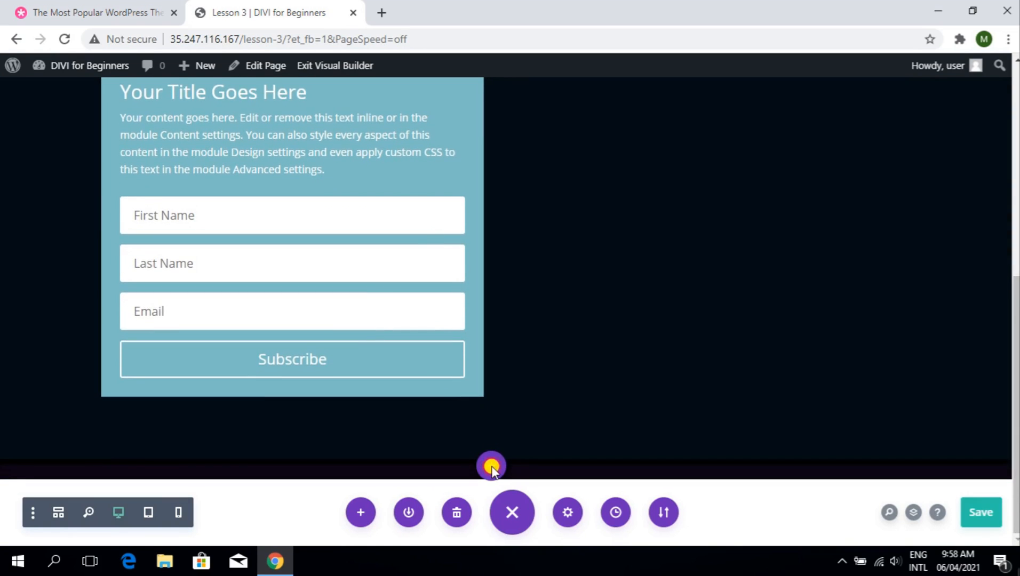
{"action": "left_click_drag", "start_coordinate": [492, 466], "coordinate": [487, 467]}
{"action": "scroll", "coordinate": [548, 410], "scroll_direction": "down", "scroll_amount": 1}
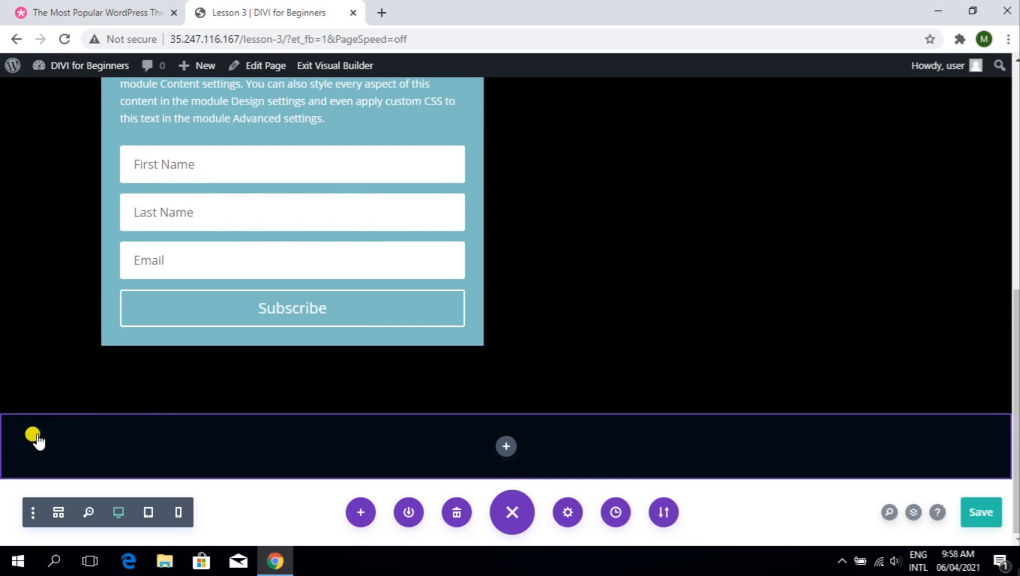
{"action": "mouse_move", "coordinate": [64, 440]}
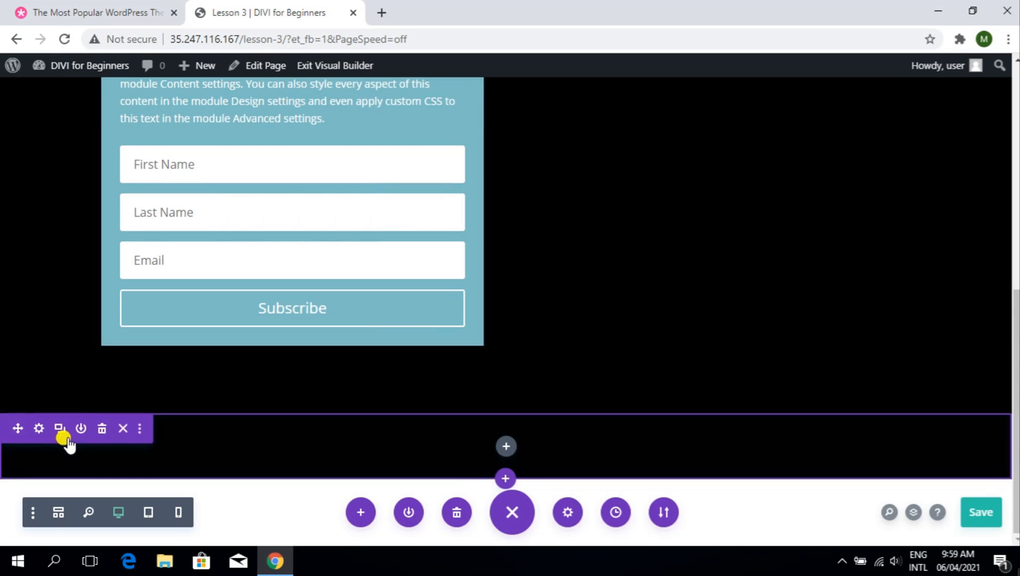
{"action": "left_click", "coordinate": [103, 428]}
{"action": "scroll", "coordinate": [827, 410], "scroll_direction": "up", "scroll_amount": 5}
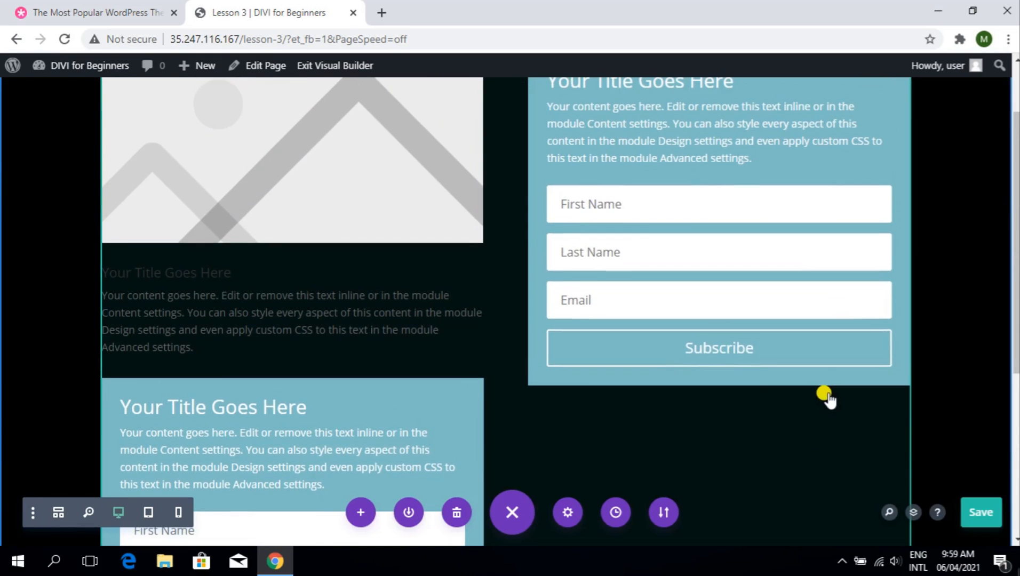
{"action": "scroll", "coordinate": [494, 418], "scroll_direction": "up", "scroll_amount": 2}
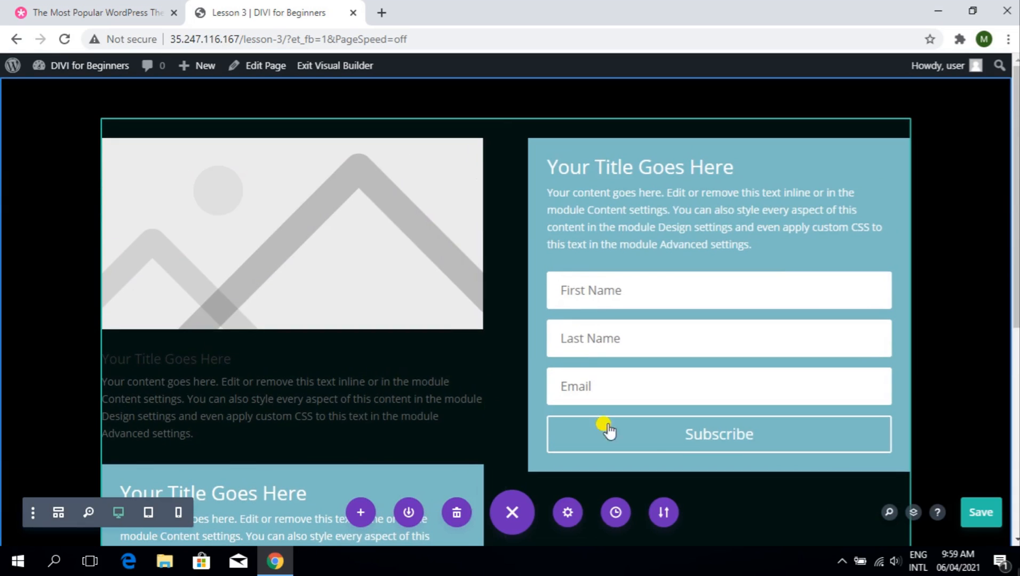
- Insert a regular section at the end of the page and dismiss its row layout choices without adding a row
{"action": "scroll", "coordinate": [521, 471], "scroll_direction": "down", "scroll_amount": 7}
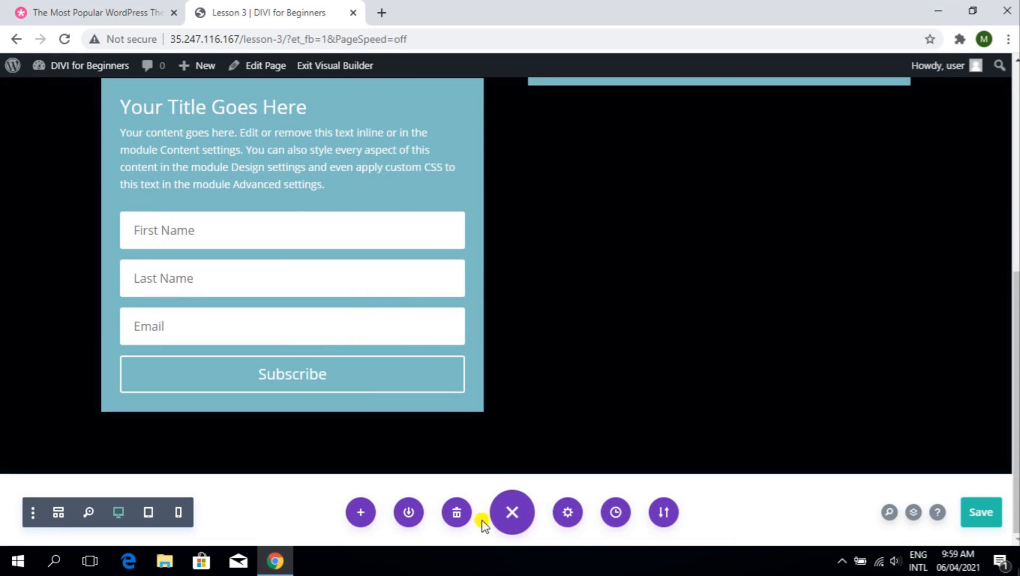
{"action": "left_click", "coordinate": [510, 510]}
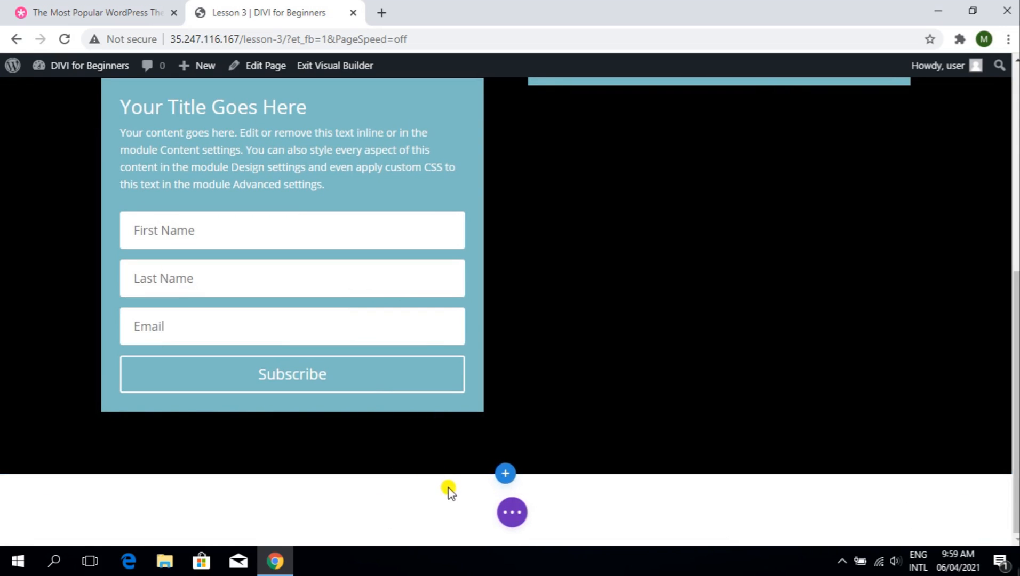
{"action": "left_click", "coordinate": [505, 475]}
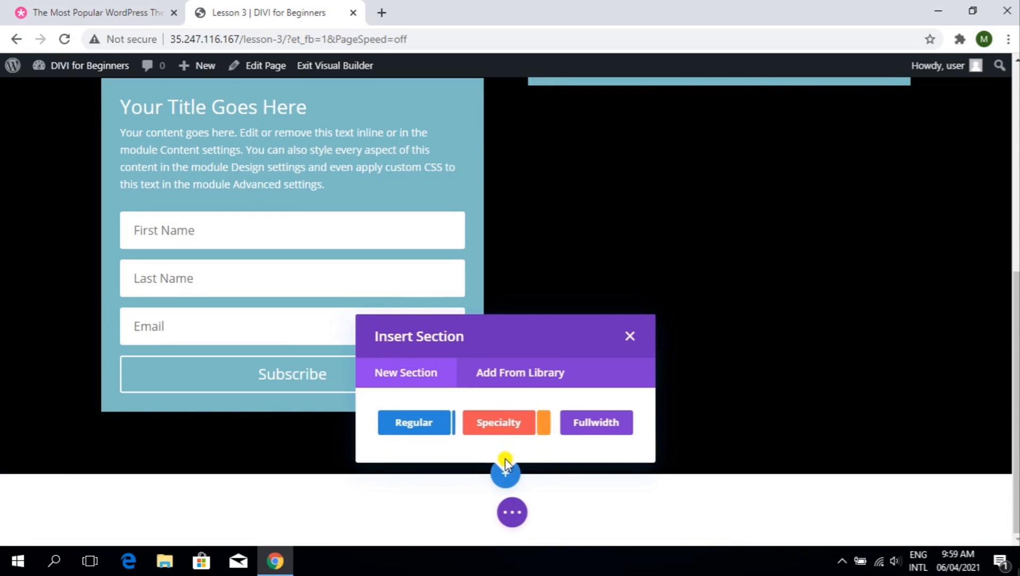
{"action": "left_click", "coordinate": [420, 427]}
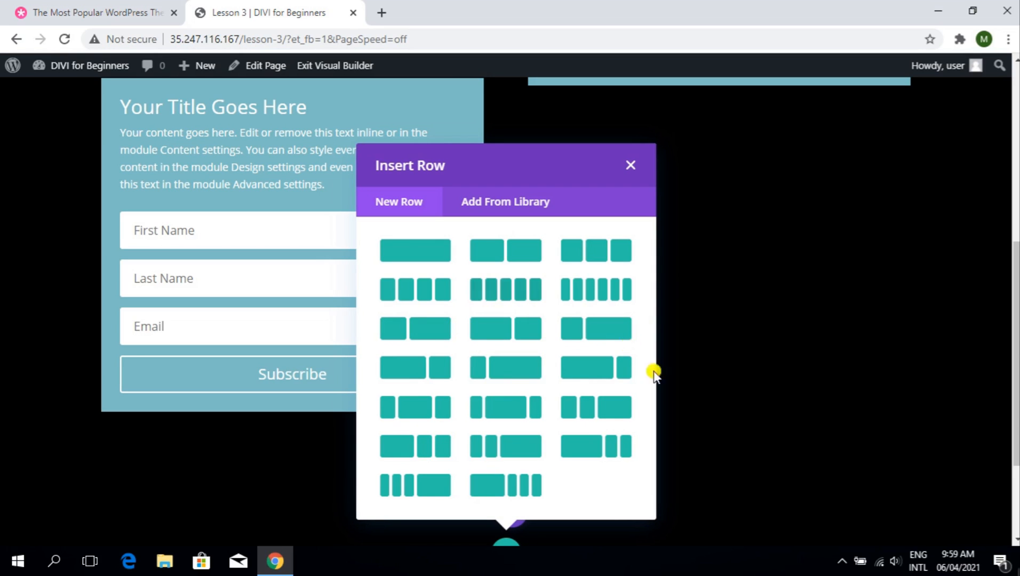
{"action": "left_click", "coordinate": [629, 168]}
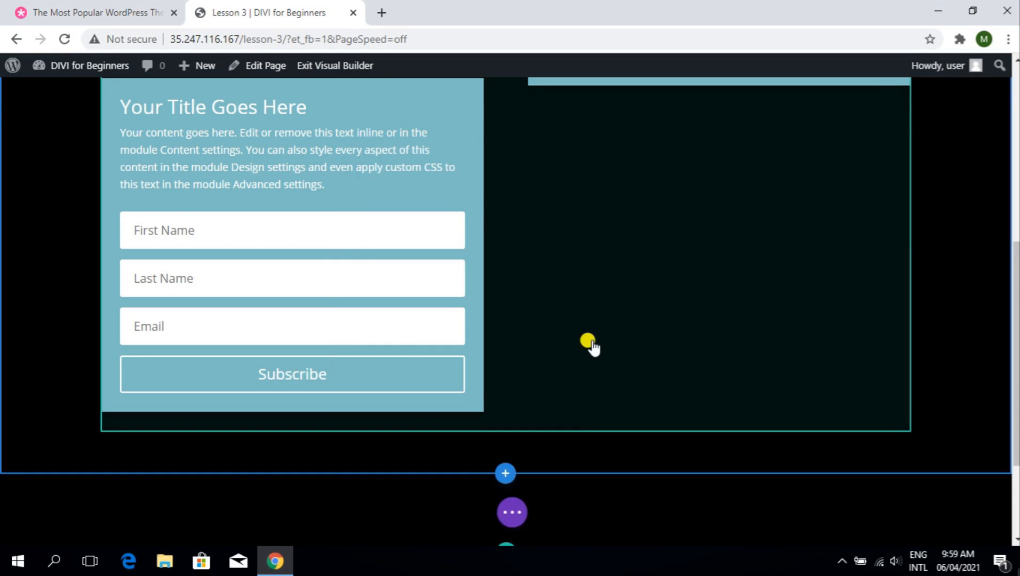
- Delete the extra Email Optin module beneath the image and text, and the empty section at the end of the page
{"action": "scroll", "coordinate": [592, 346], "scroll_direction": "up", "scroll_amount": 7}
{"action": "scroll", "coordinate": [613, 411], "scroll_direction": "down", "scroll_amount": 4}
{"action": "scroll", "coordinate": [614, 411], "scroll_direction": "down", "scroll_amount": 2}
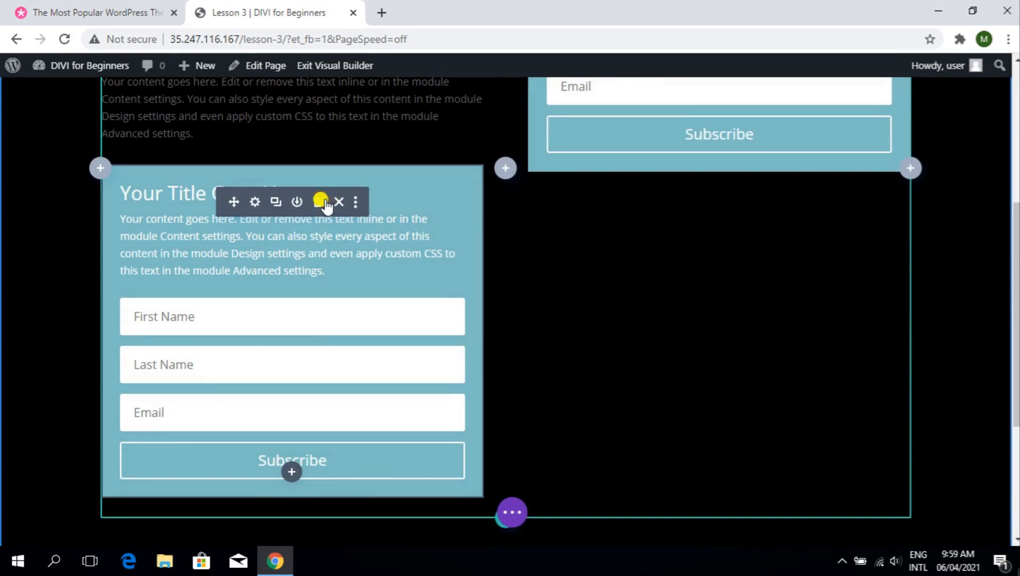
{"action": "left_click", "coordinate": [322, 202]}
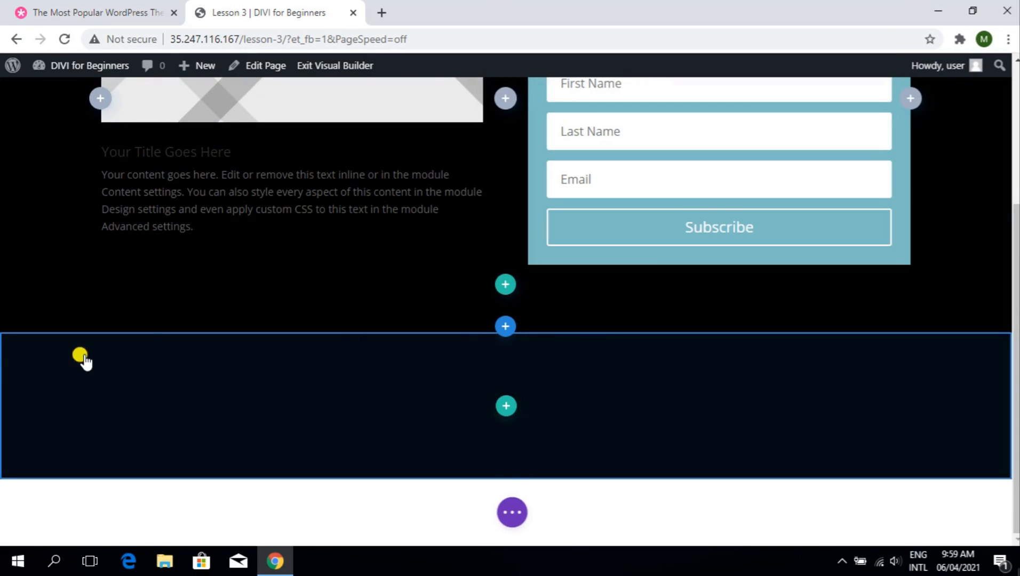
{"action": "left_click", "coordinate": [100, 348]}
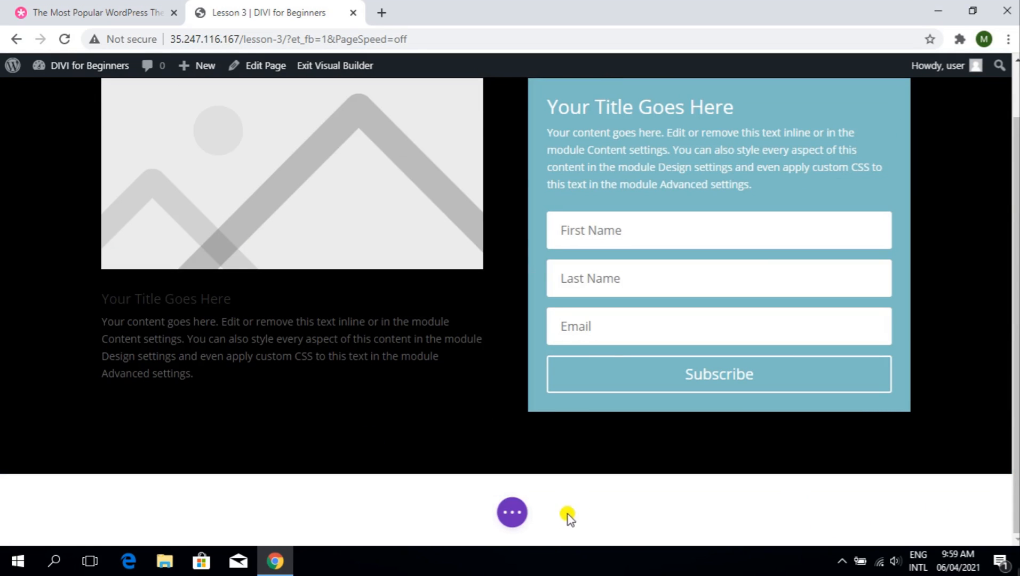
- Show the page's layers beside the image and expand the Hero Section and its row to view the columns
{"action": "left_click", "coordinate": [509, 510]}
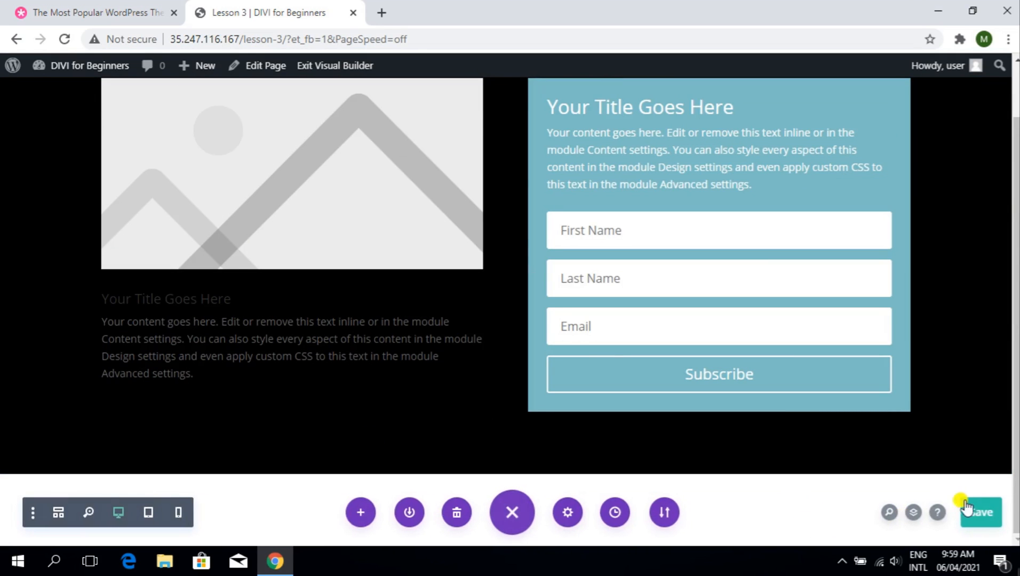
{"action": "left_click", "coordinate": [913, 513]}
{"action": "left_click_drag", "start_coordinate": [145, 145], "coordinate": [577, 131]}
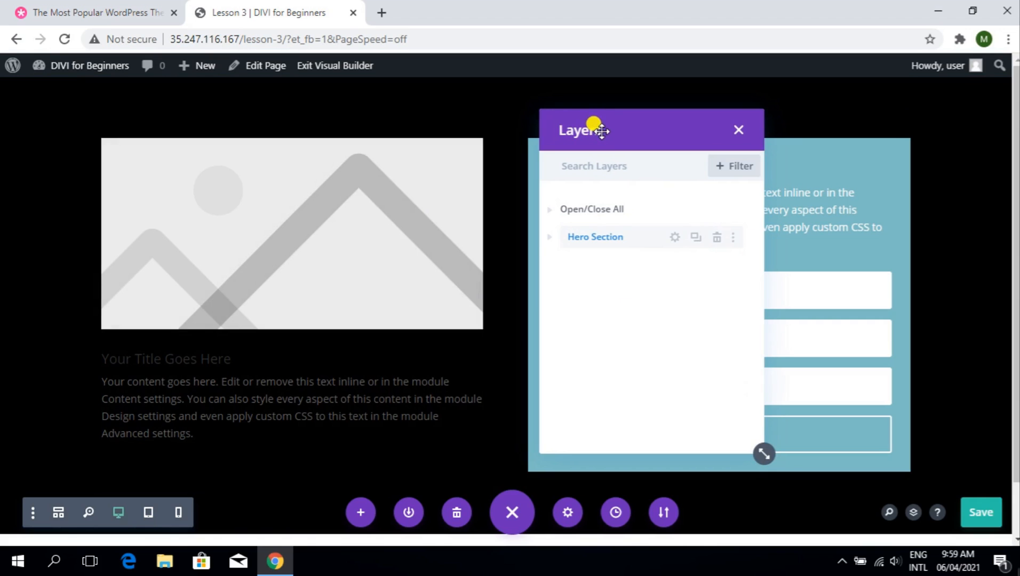
{"action": "left_click", "coordinate": [550, 239]}
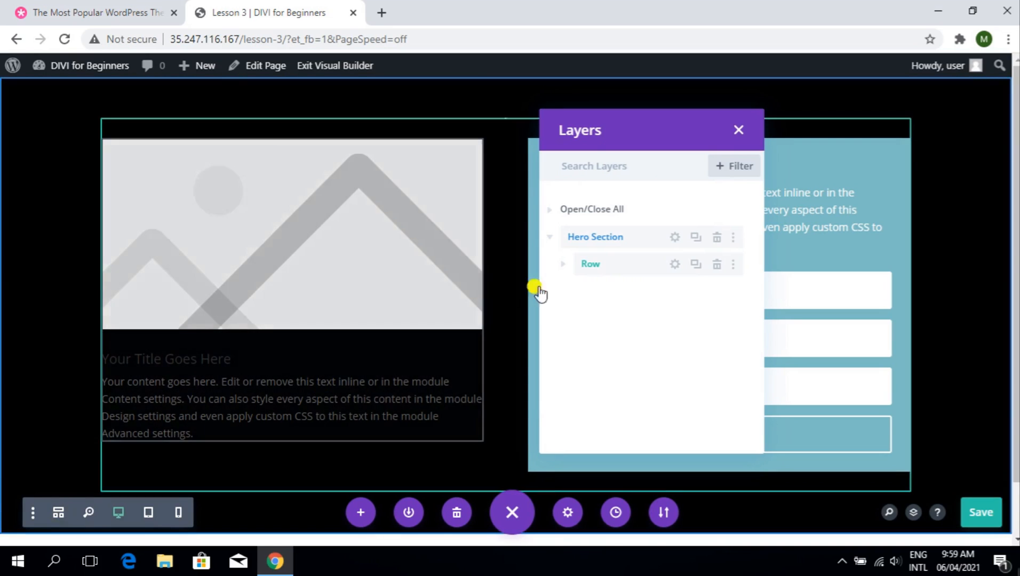
{"action": "left_click", "coordinate": [563, 264]}
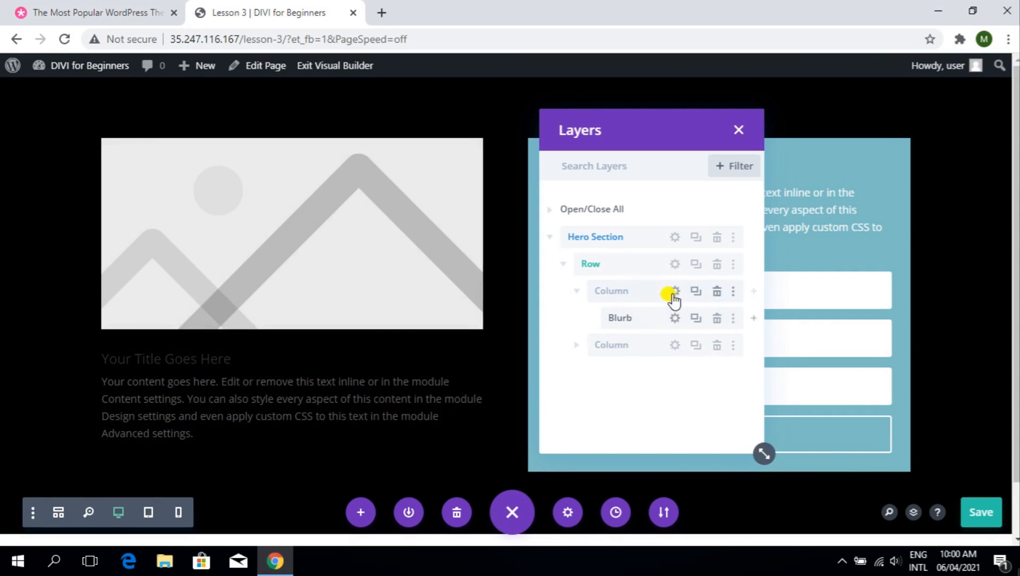
{"action": "left_click", "coordinate": [618, 290]}
{"action": "left_click", "coordinate": [617, 290]}
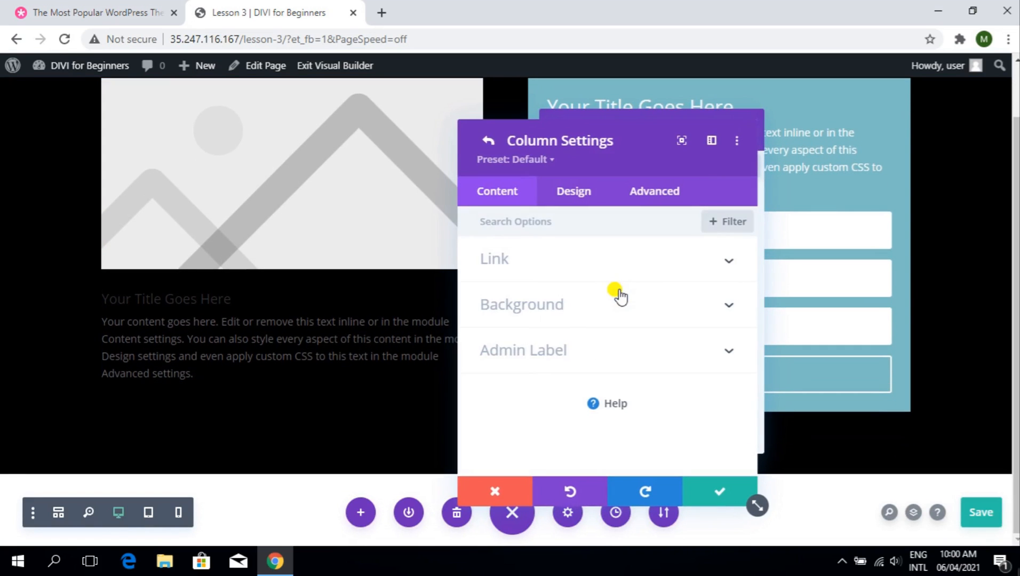
{"action": "left_click", "coordinate": [501, 489]}
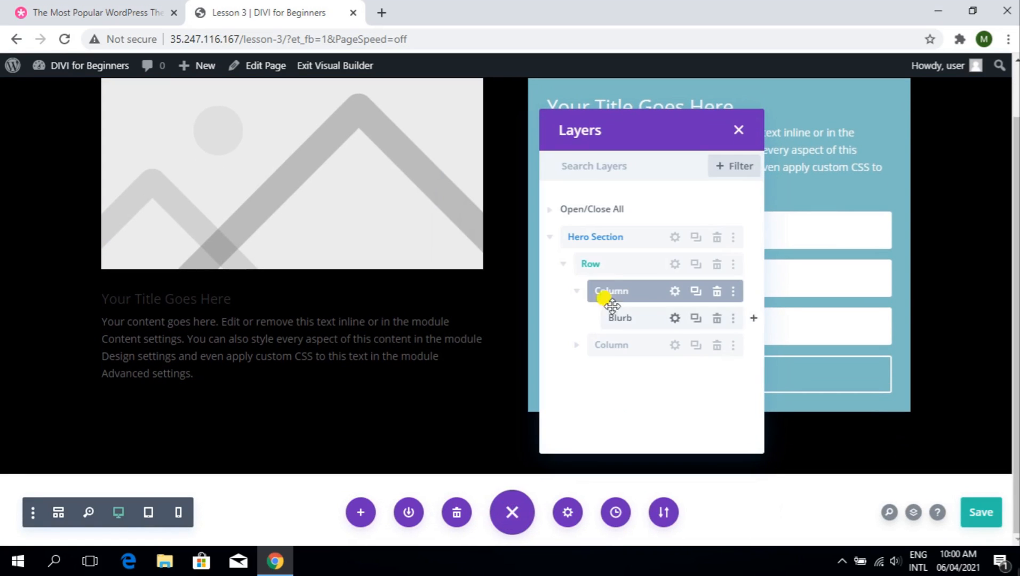
- Rename the layer of the column containing the Blurb module to "Blurb Column"
{"action": "double_click", "coordinate": [615, 287]}
{"action": "type", "text": "Blurb"}
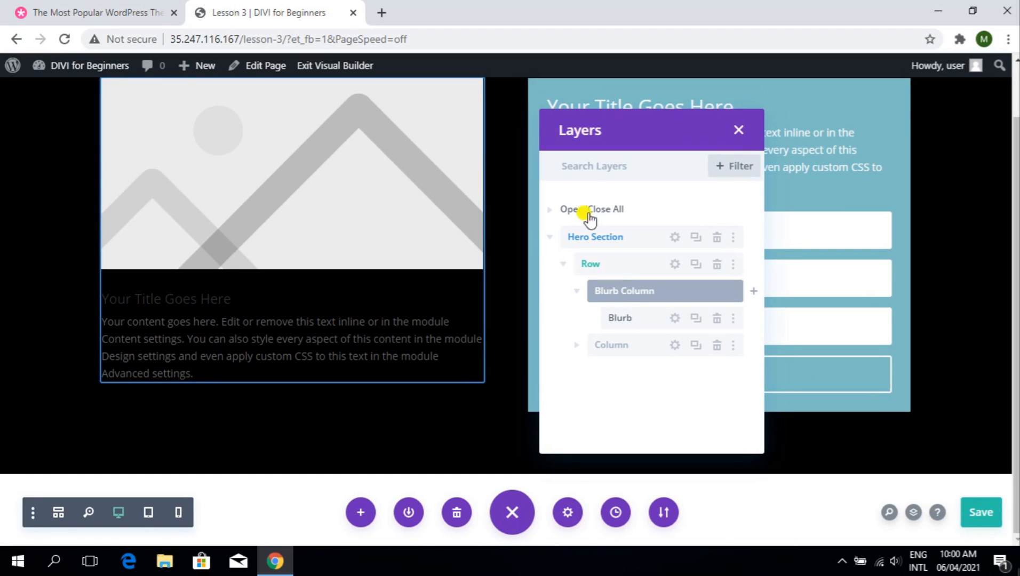
- Examine the modules nested in the row's two columns in the layers list, and close the list
{"action": "left_click", "coordinate": [579, 344]}
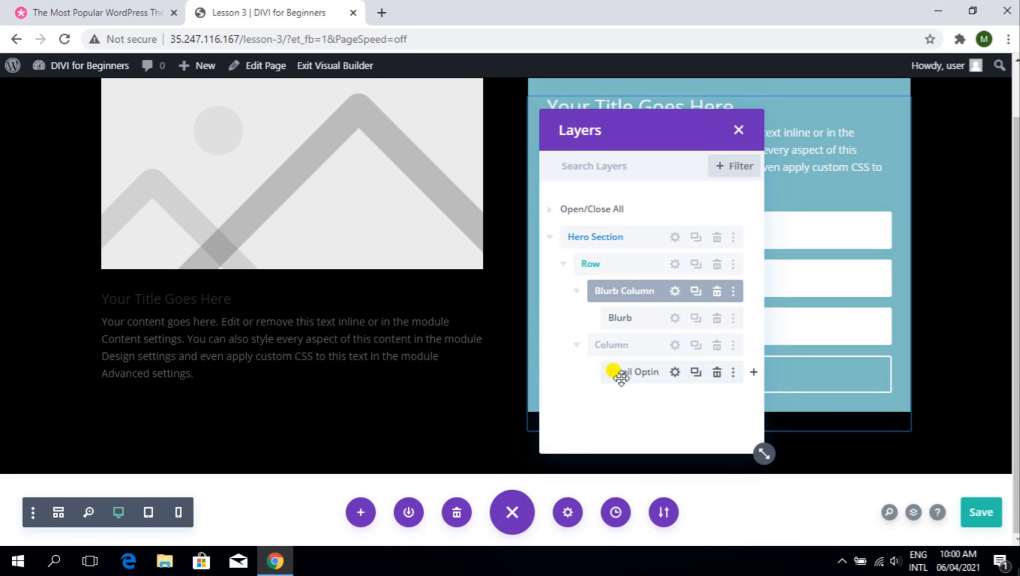
{"action": "left_click", "coordinate": [576, 291]}
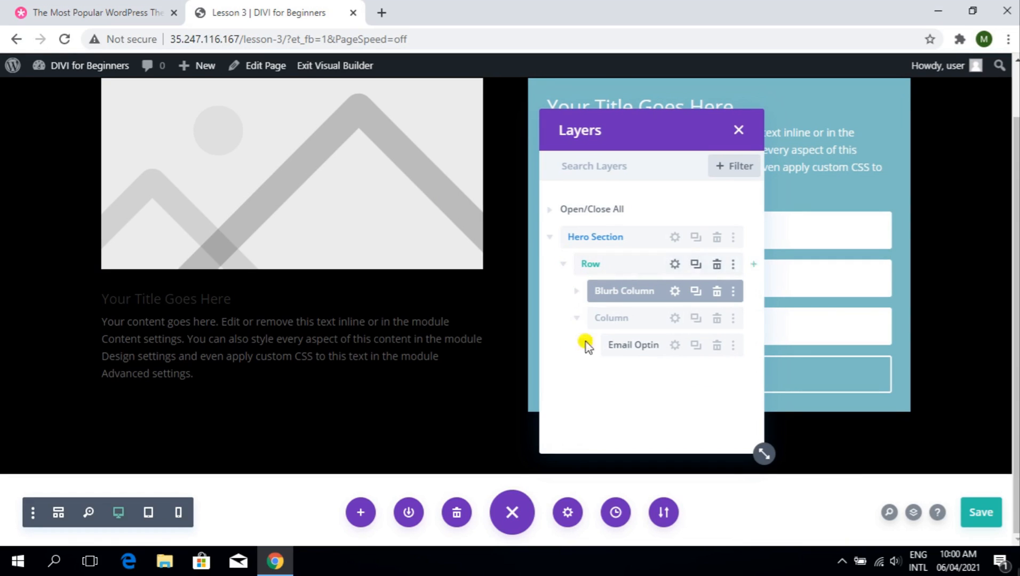
{"action": "left_click", "coordinate": [577, 319]}
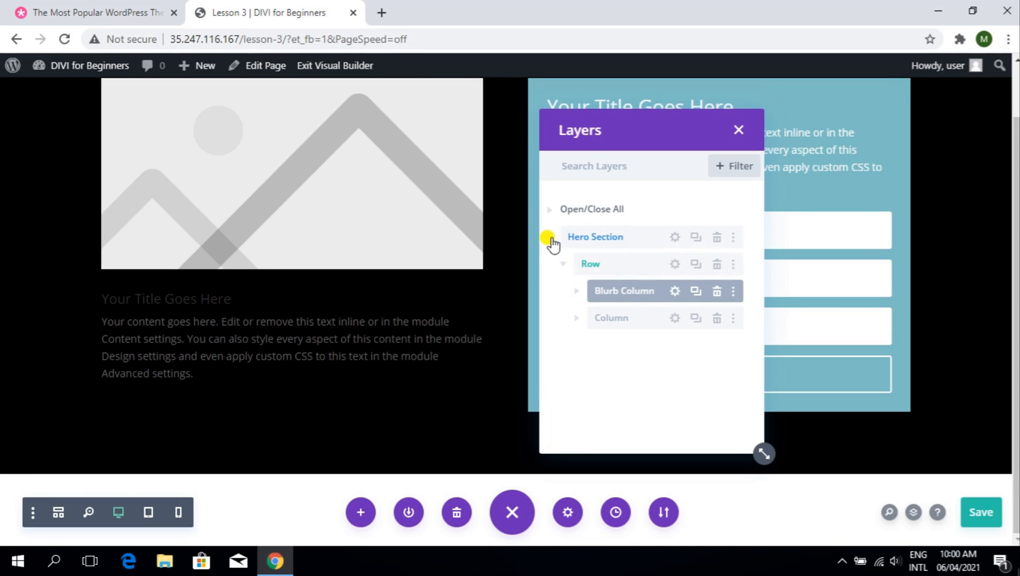
{"action": "scroll", "coordinate": [497, 300], "scroll_direction": "up", "scroll_amount": 2}
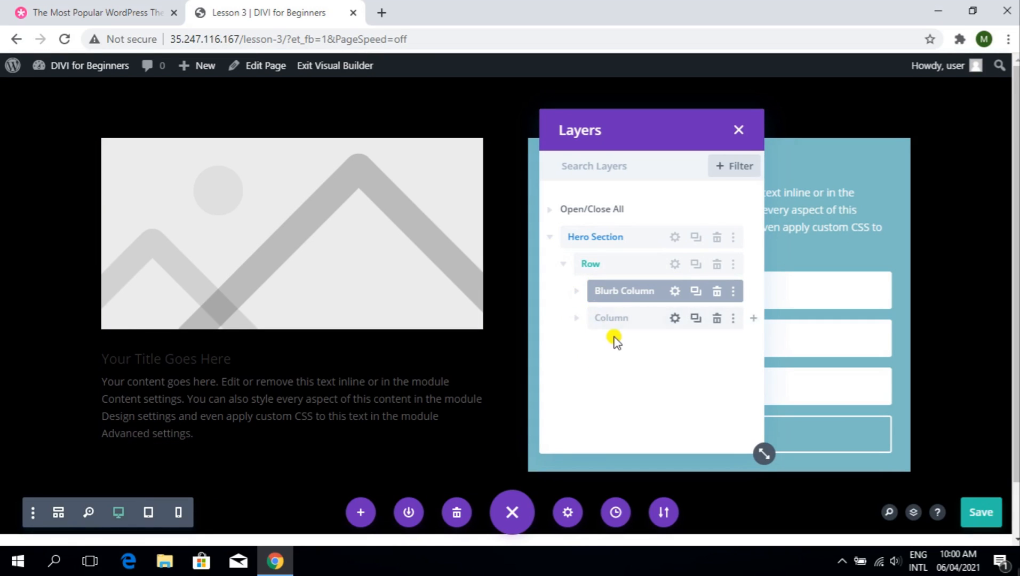
{"action": "left_click", "coordinate": [570, 292]}
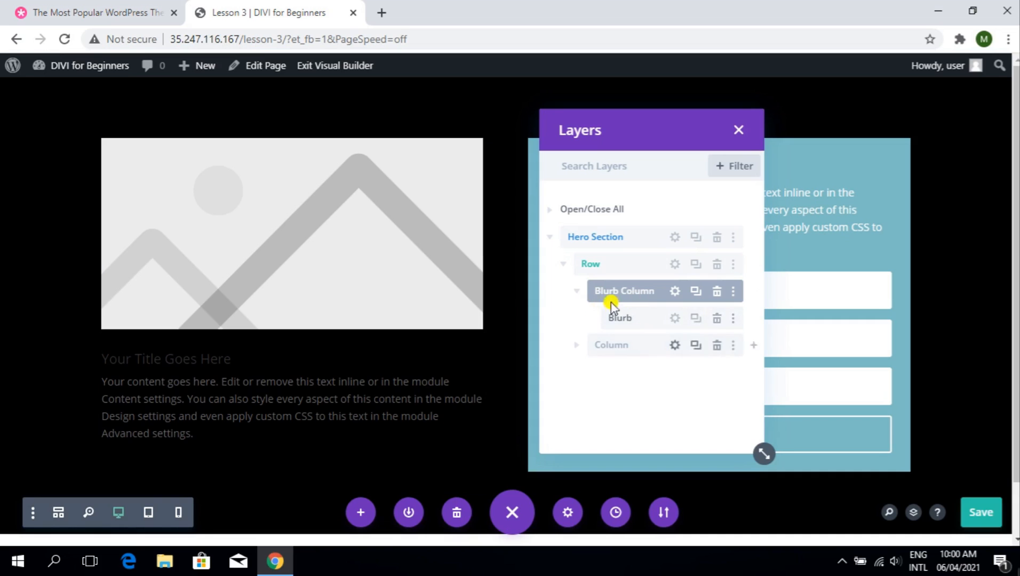
{"action": "left_click", "coordinate": [573, 292]}
{"action": "left_click", "coordinate": [741, 133]}
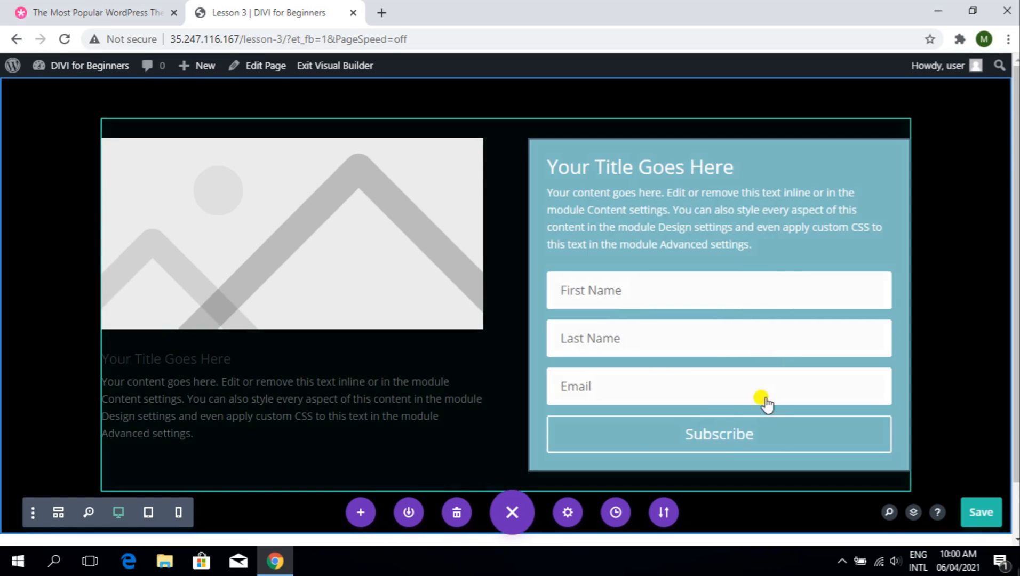
- Examine the page and module keyboard shortcuts in the Divi Builder Helper, including the one for saving the page
{"action": "left_click", "coordinate": [934, 515]}
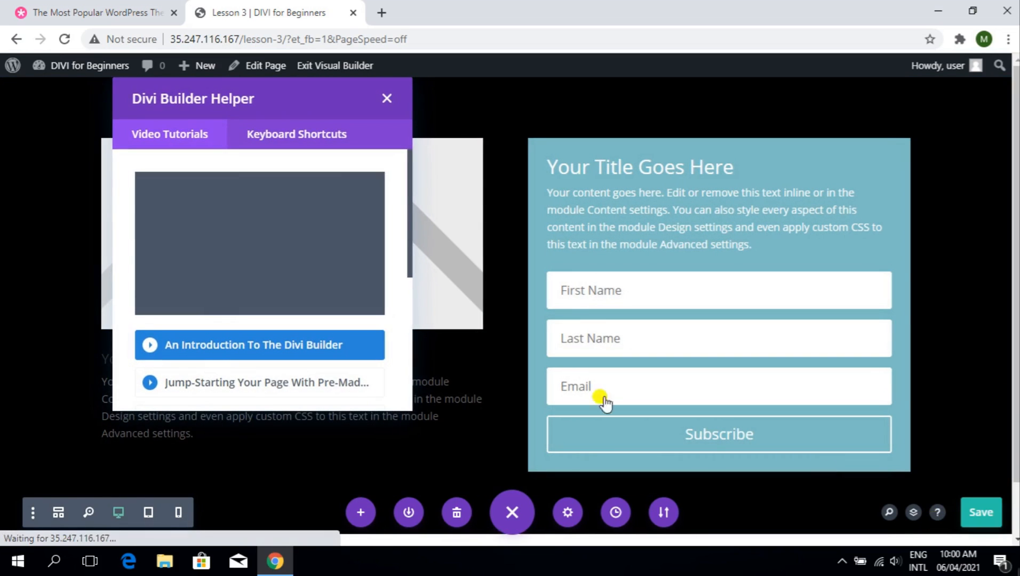
{"action": "left_click", "coordinate": [324, 136]}
{"action": "scroll", "coordinate": [245, 298], "scroll_direction": "down", "scroll_amount": 5}
{"action": "scroll", "coordinate": [244, 301], "scroll_direction": "down", "scroll_amount": 15}
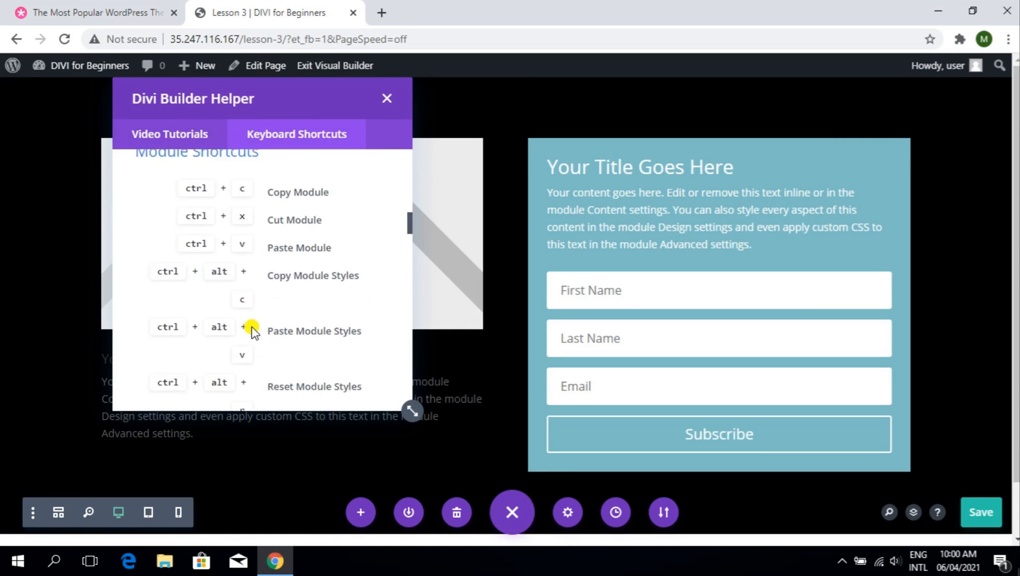
{"action": "scroll", "coordinate": [320, 327], "scroll_direction": "up", "scroll_amount": 20}
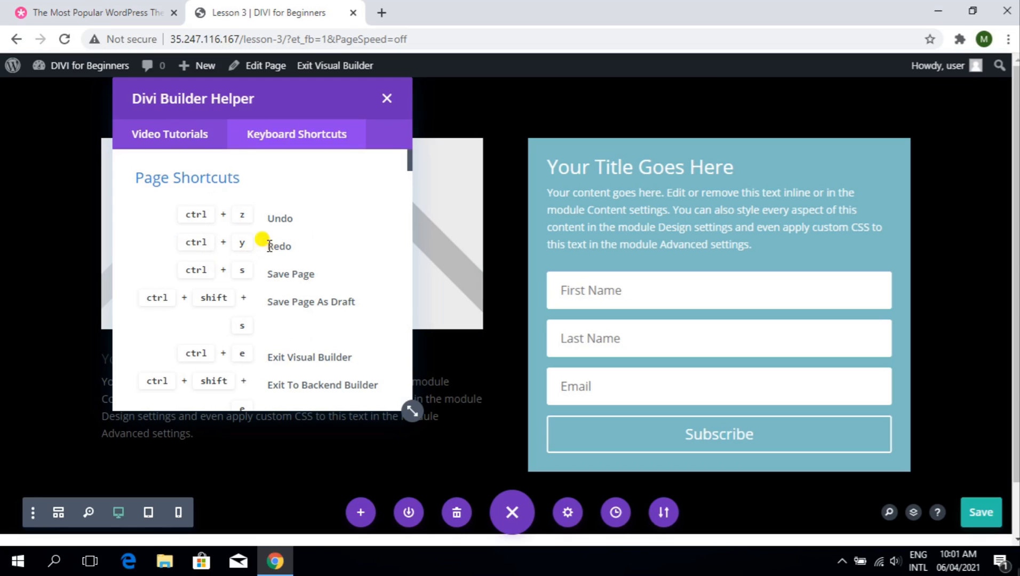
{"action": "left_click_drag", "start_coordinate": [183, 278], "coordinate": [211, 274]}
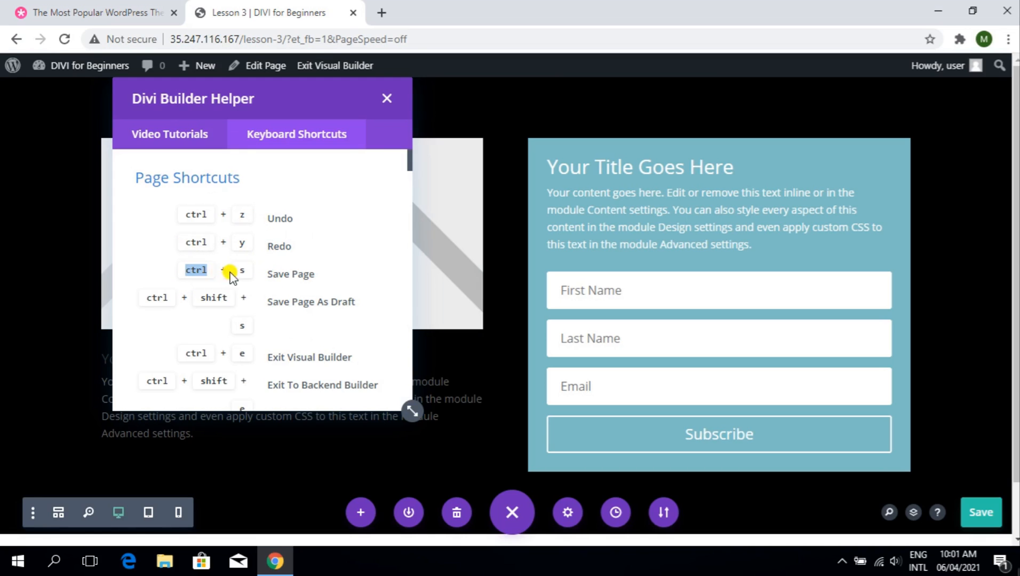
{"action": "scroll", "coordinate": [260, 281], "scroll_direction": "down", "scroll_amount": 15}
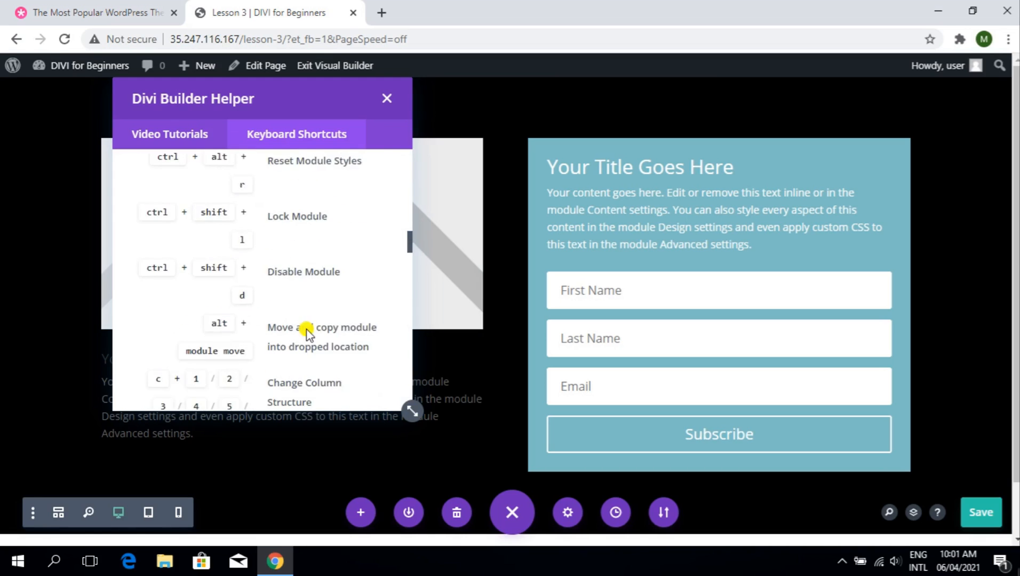
{"action": "left_click_drag", "start_coordinate": [407, 278], "coordinate": [395, 160]}
- Look through the video tutorials in the Divi Builder Helper and close the helper
{"action": "left_click", "coordinate": [155, 139]}
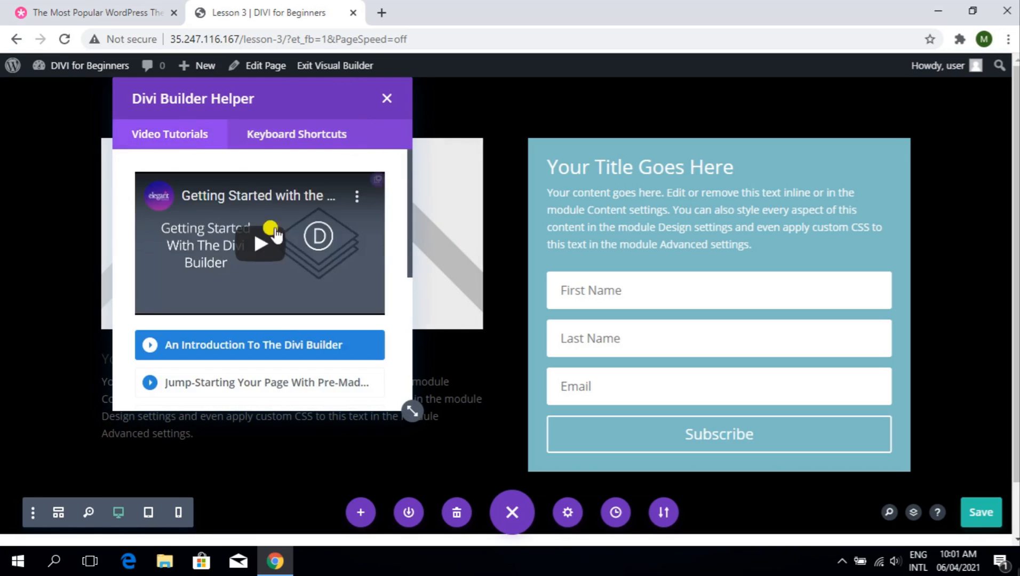
{"action": "scroll", "coordinate": [277, 277], "scroll_direction": "down", "scroll_amount": 5}
{"action": "scroll", "coordinate": [248, 338], "scroll_direction": "up", "scroll_amount": 5}
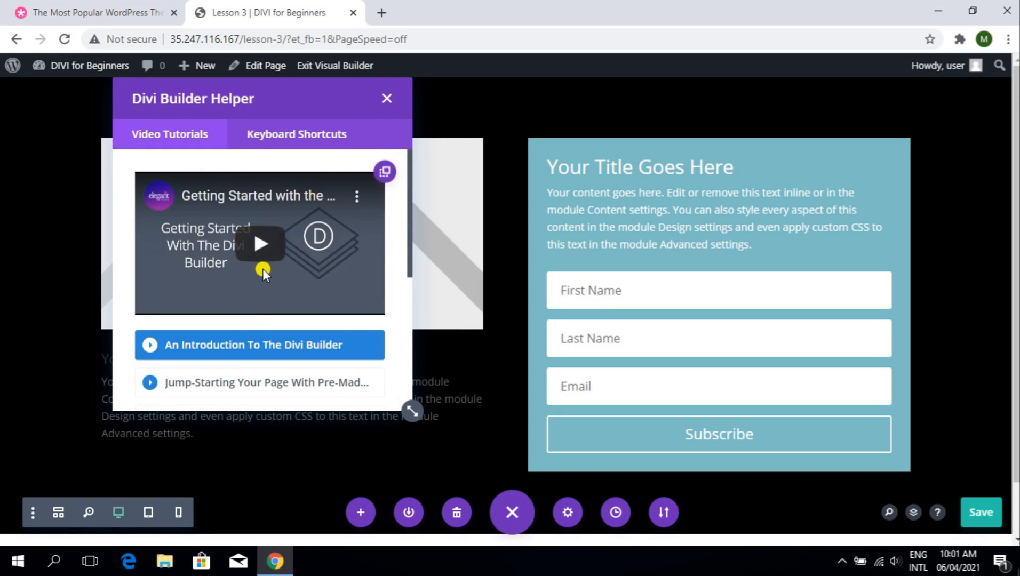
{"action": "left_click", "coordinate": [385, 100]}
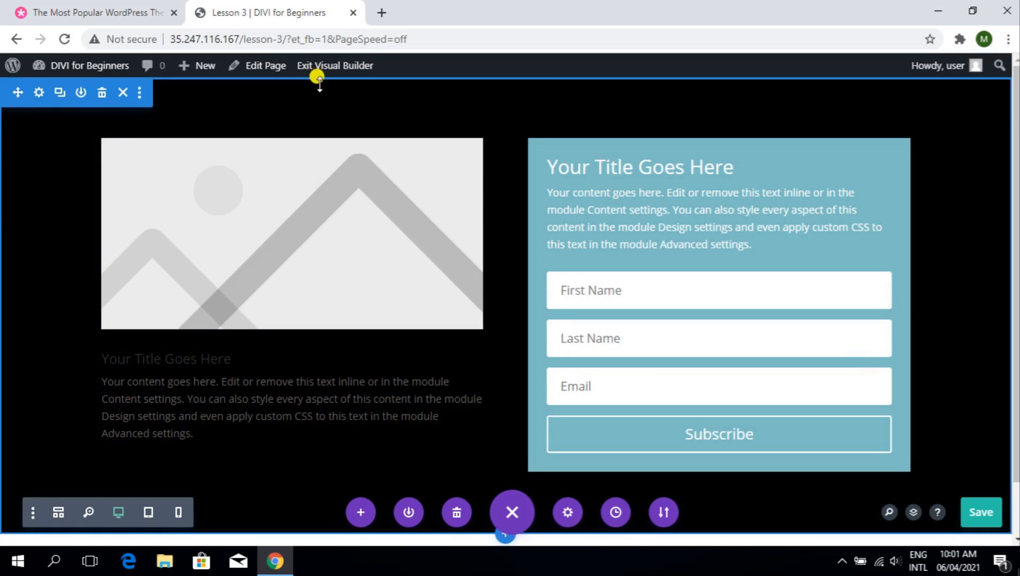
- Adjust the hero section's top and bottom padding directly on the page, leaving slightly more space above the row
{"action": "left_click_drag", "start_coordinate": [319, 88], "coordinate": [327, 174]}
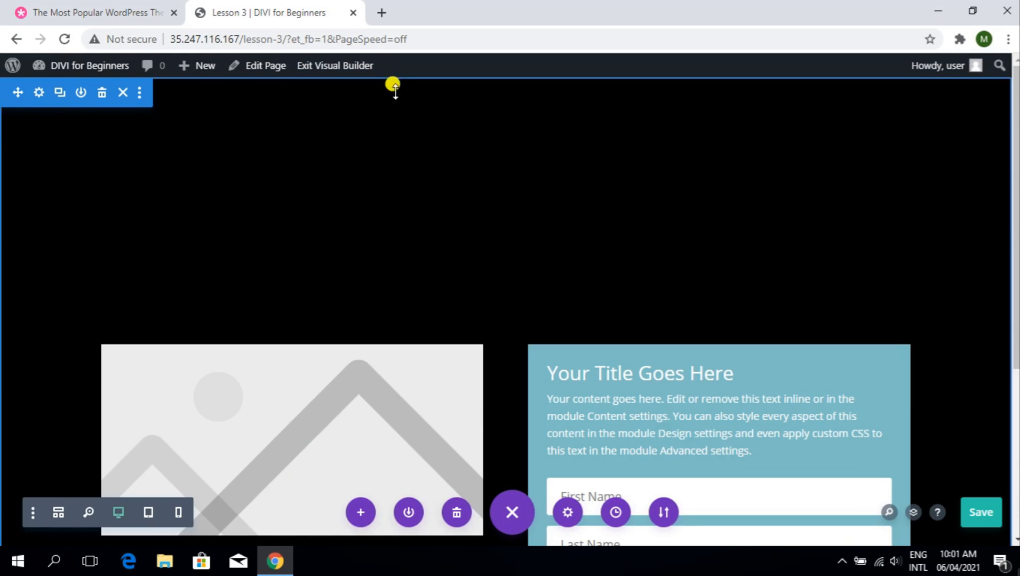
{"action": "scroll", "coordinate": [421, 190], "scroll_direction": "down", "scroll_amount": 5}
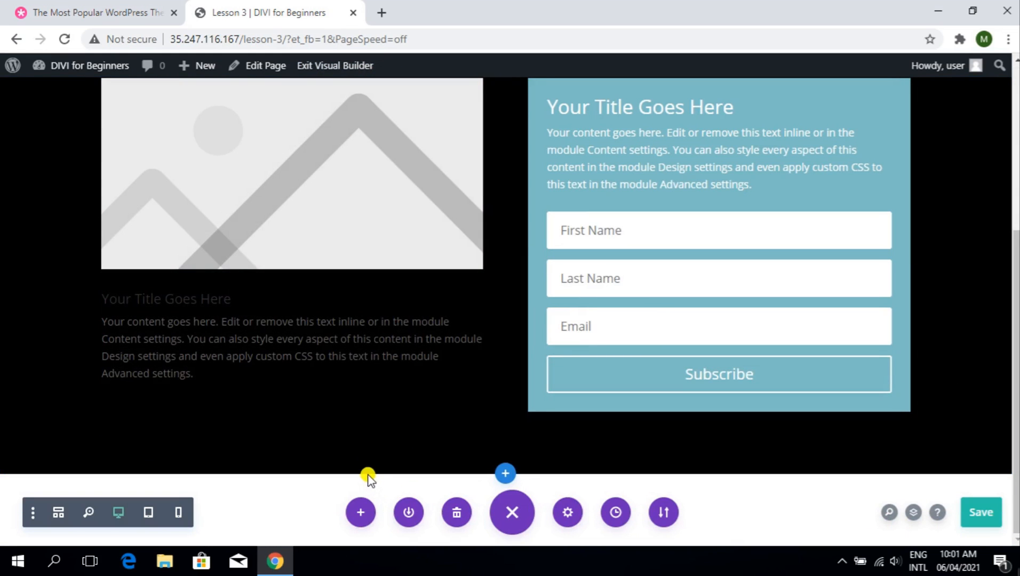
{"action": "mouse_move", "coordinate": [367, 488]}
{"action": "left_mouse_down"}
{"action": "mouse_move", "coordinate": [372, 565]}
{"action": "mouse_move", "coordinate": [368, 474]}
{"action": "left_mouse_up"}
{"action": "scroll", "coordinate": [330, 241], "scroll_direction": "up", "scroll_amount": 5}
{"action": "left_click_drag", "start_coordinate": [324, 254], "coordinate": [330, 70]}
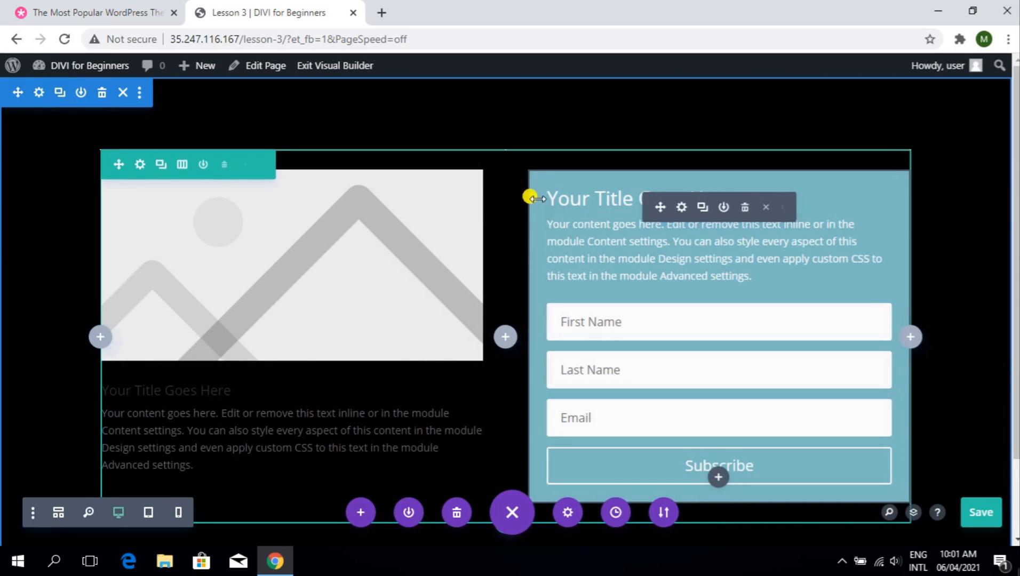
- Slightly reduce the Email Optin module's left padding and the row's top padding directly on the page
{"action": "mouse_move", "coordinate": [533, 234]}
{"action": "left_mouse_down"}
{"action": "mouse_move", "coordinate": [713, 234]}
{"action": "mouse_move", "coordinate": [527, 232]}
{"action": "left_mouse_up"}
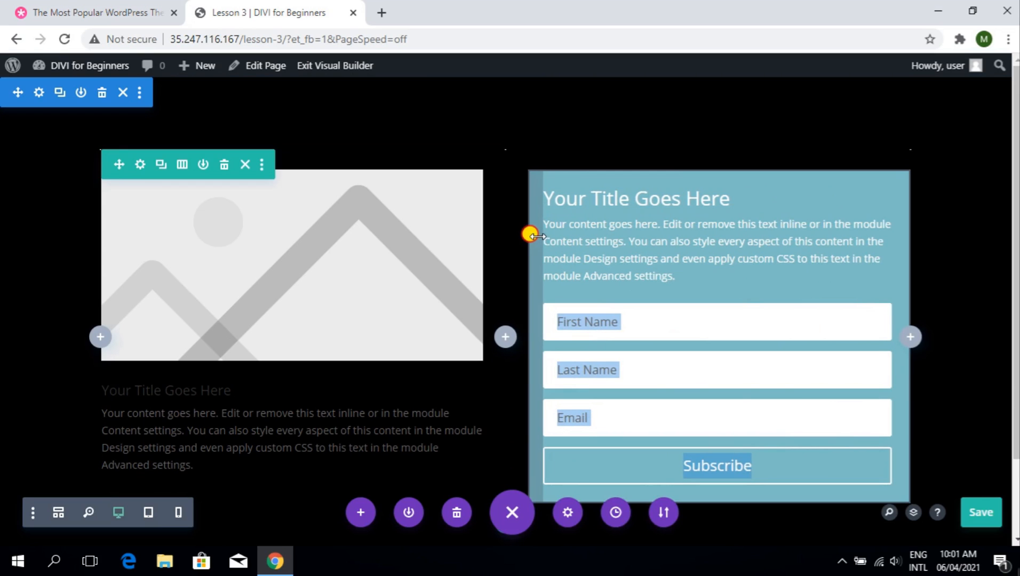
{"action": "left_click_drag", "start_coordinate": [528, 234], "coordinate": [520, 279]}
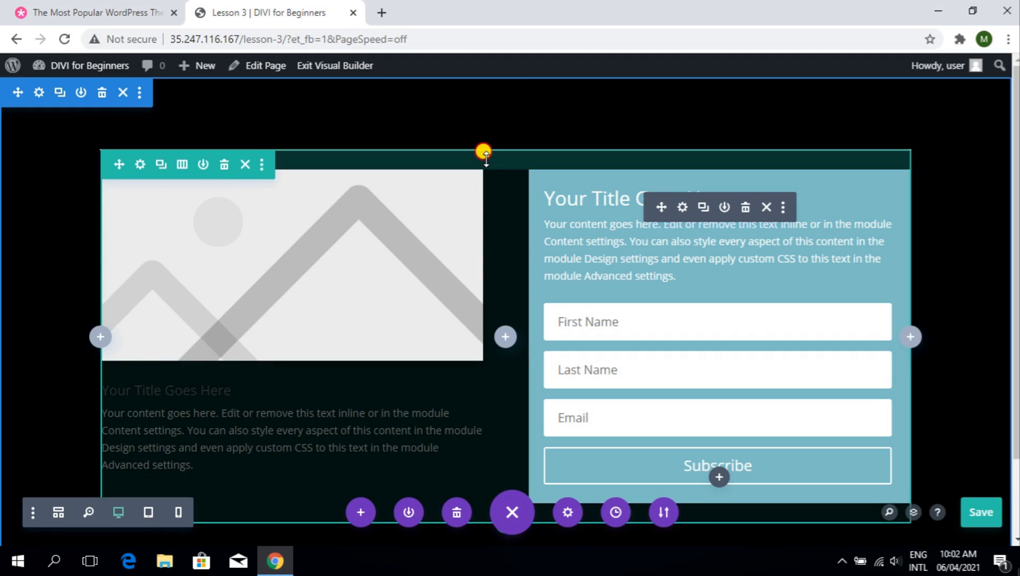
{"action": "left_click_drag", "start_coordinate": [484, 153], "coordinate": [464, 160]}
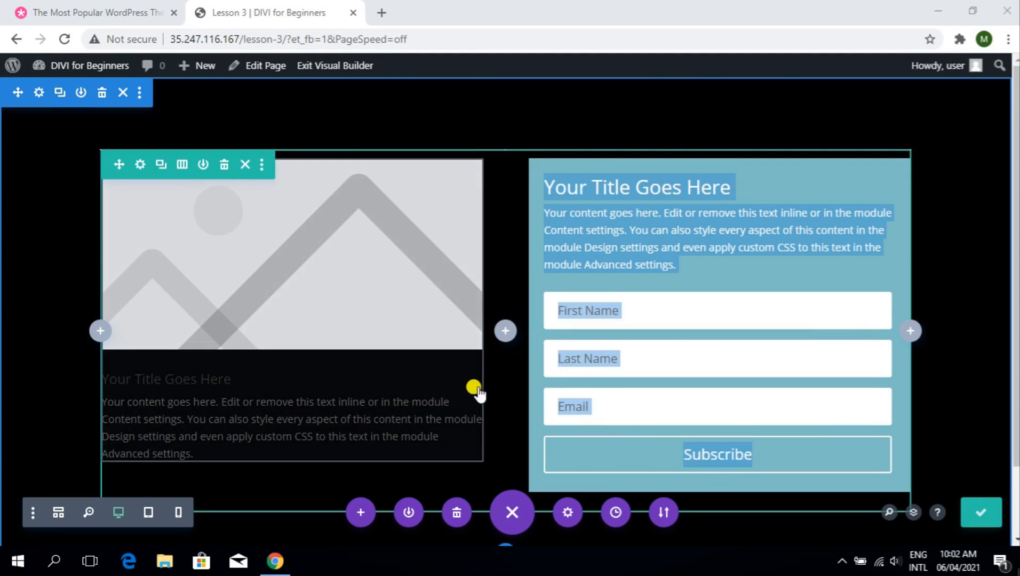
{"action": "left_click_drag", "start_coordinate": [476, 389], "coordinate": [570, 248]}
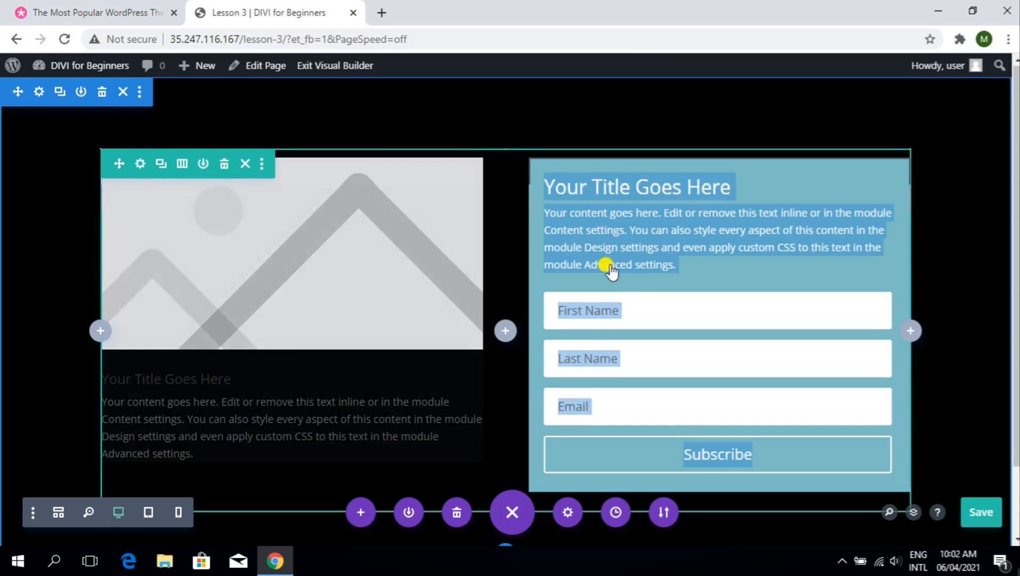
{"action": "scroll", "coordinate": [569, 248], "scroll_direction": "down", "scroll_amount": 2}
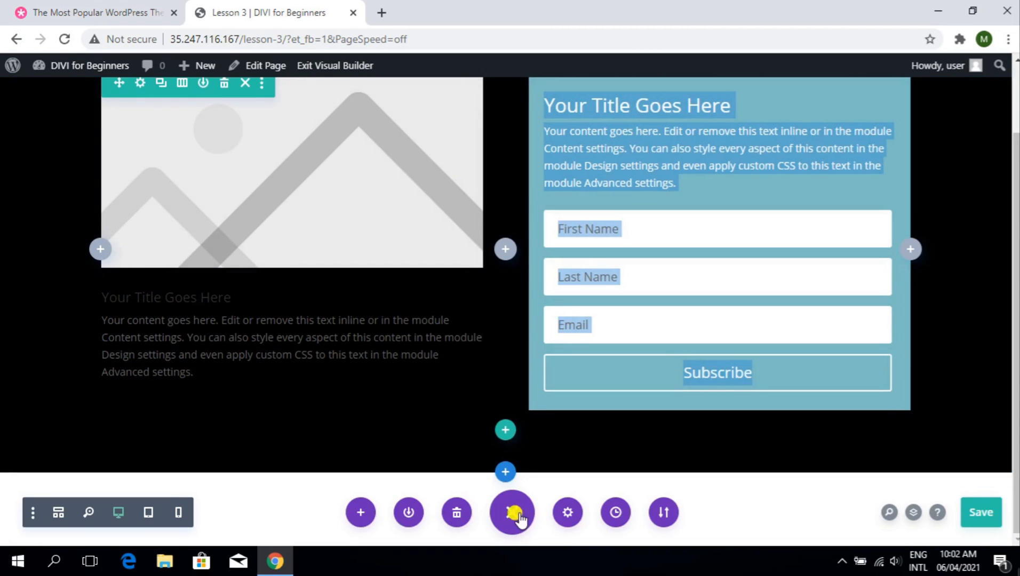
{"action": "scroll", "coordinate": [484, 405], "scroll_direction": "up", "scroll_amount": 2}
- Delete the section holding the image and email form, dismiss the new row selection, and save the page
{"action": "mouse_move", "coordinate": [121, 93]}
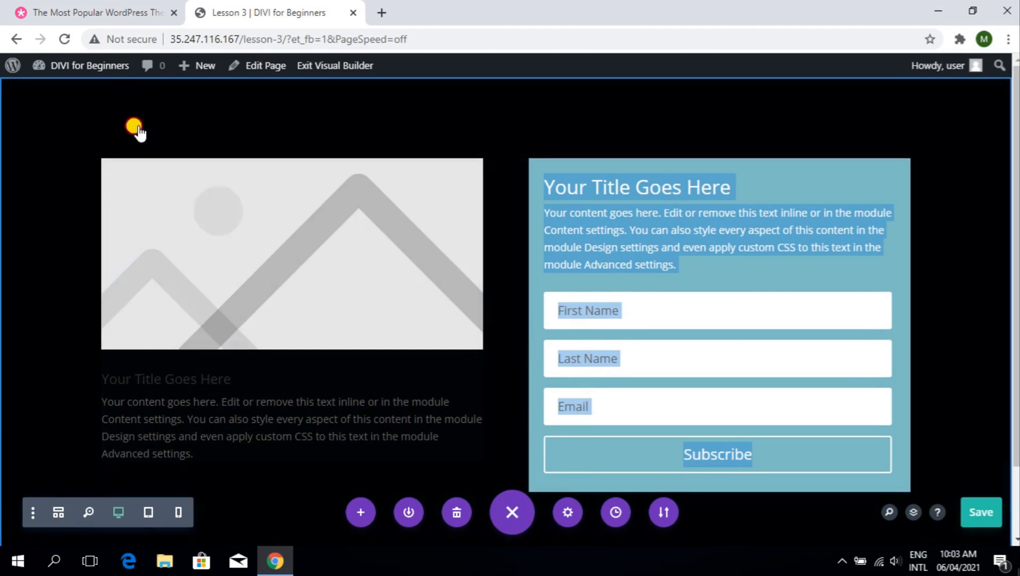
{"action": "left_click", "coordinate": [100, 91]}
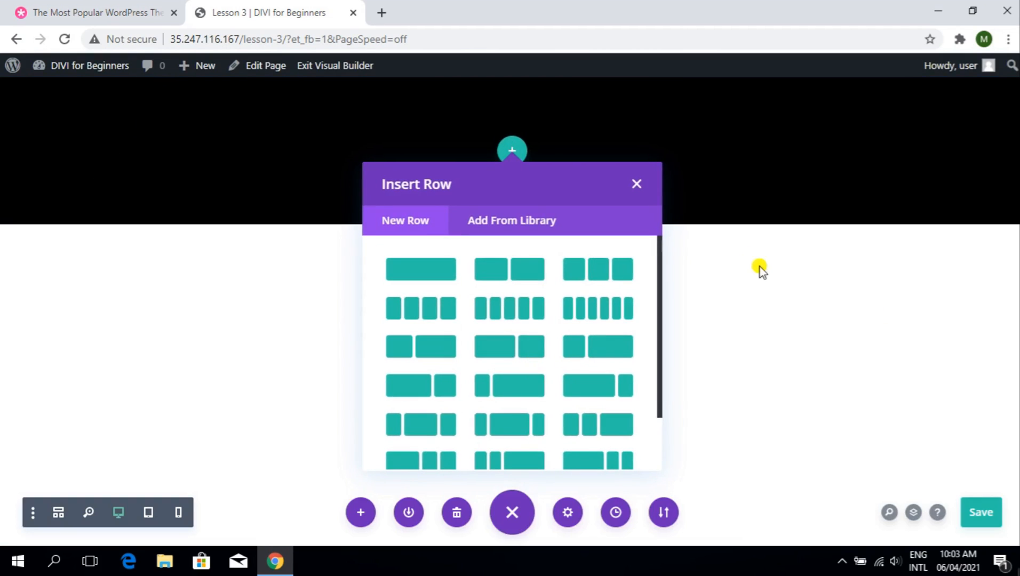
{"action": "left_click", "coordinate": [635, 187]}
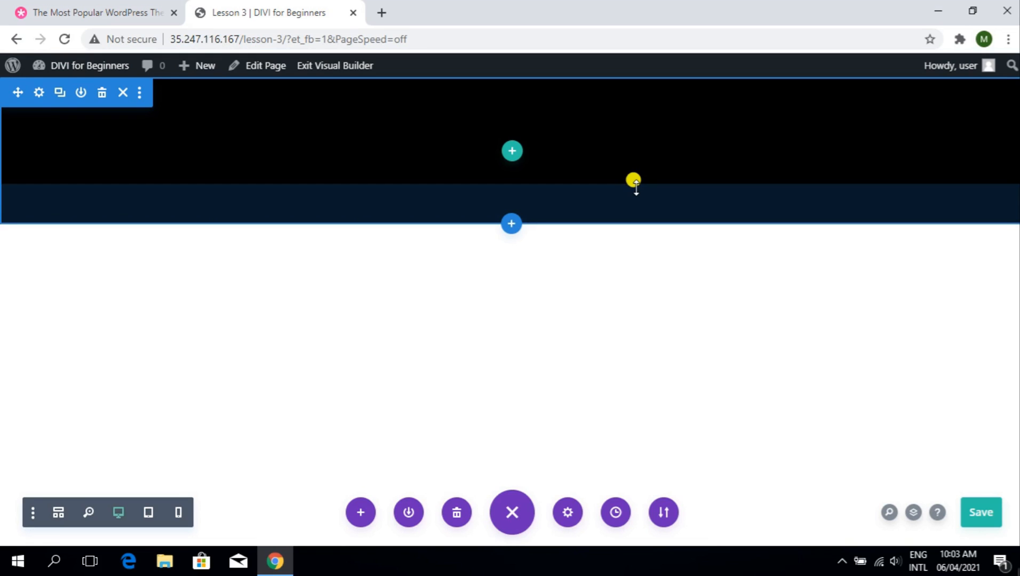
{"action": "key", "text": "ctrl+s"}
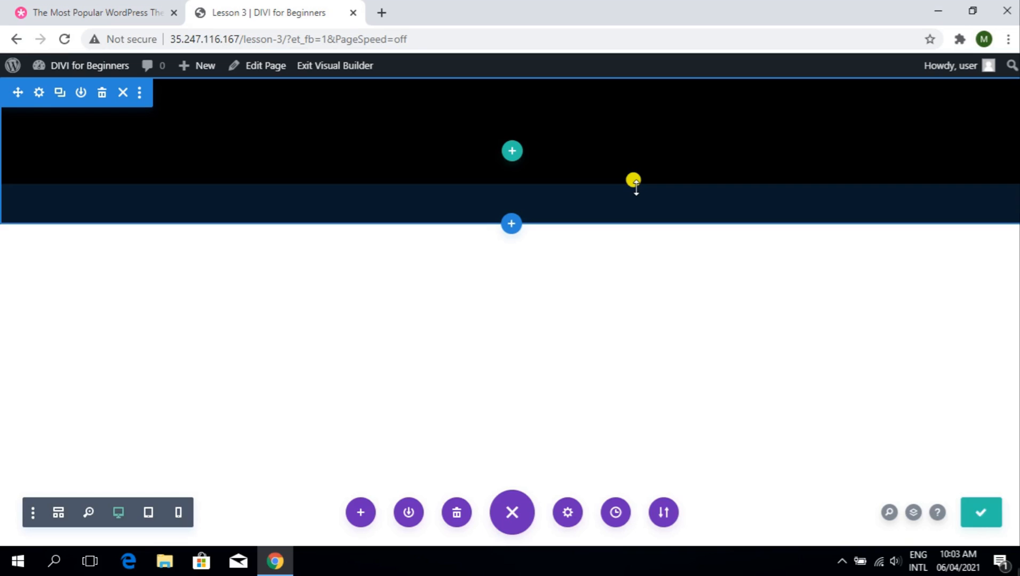